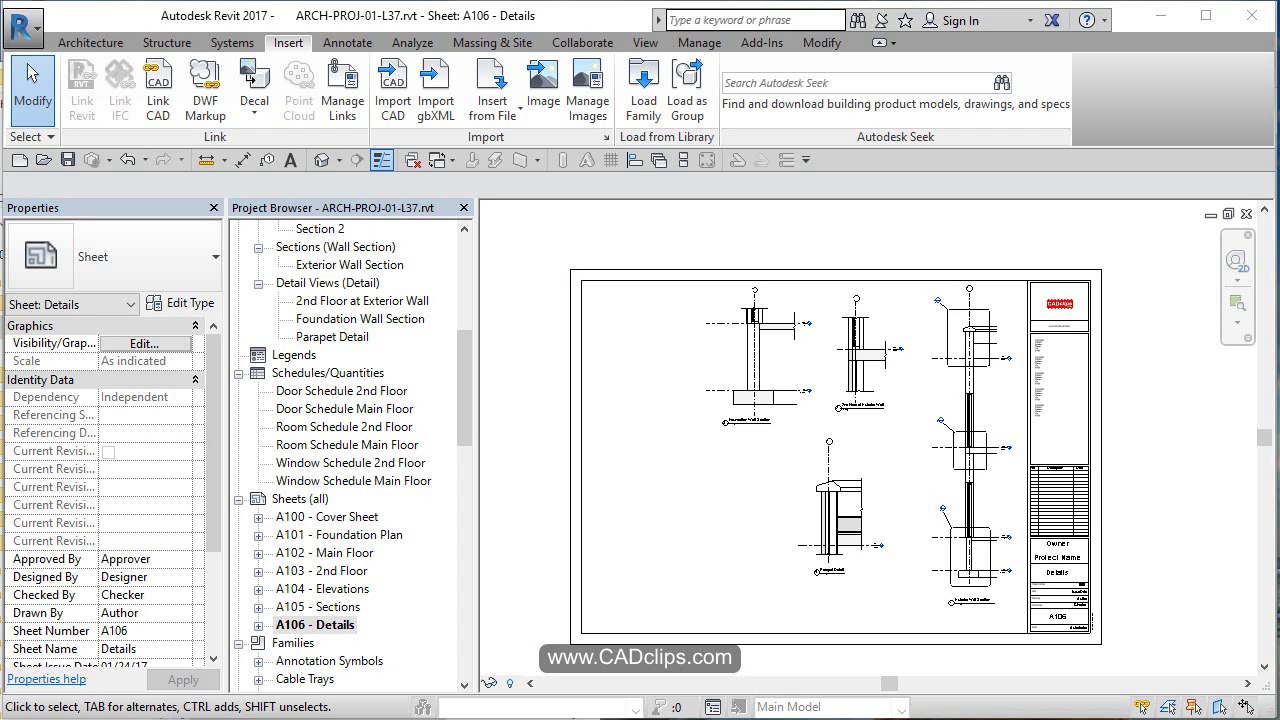
# Open the 2nd Floor at Exterior Wall detail view and frame the junction of floor and wall.
pyautogui.click(365, 300)
pyautogui.doubleClick(365, 300)
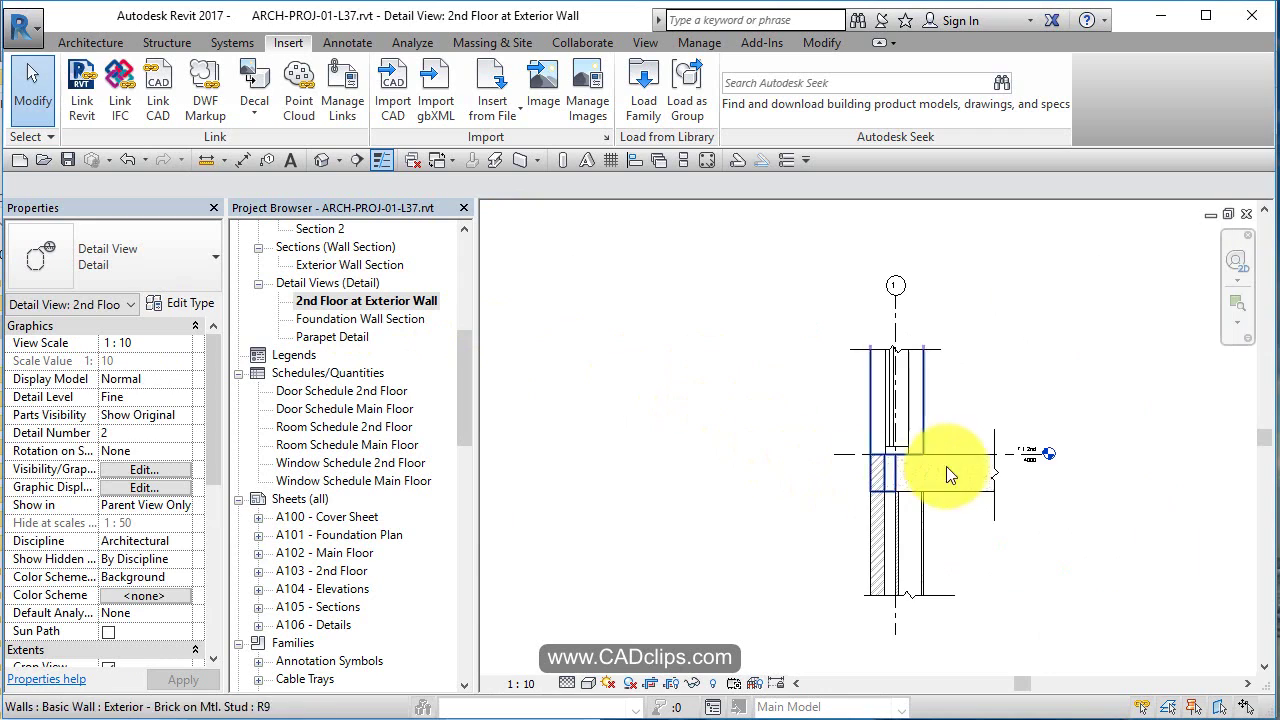
pyautogui.moveTo(967, 469); pyautogui.dragTo(952, 425, button='middle')
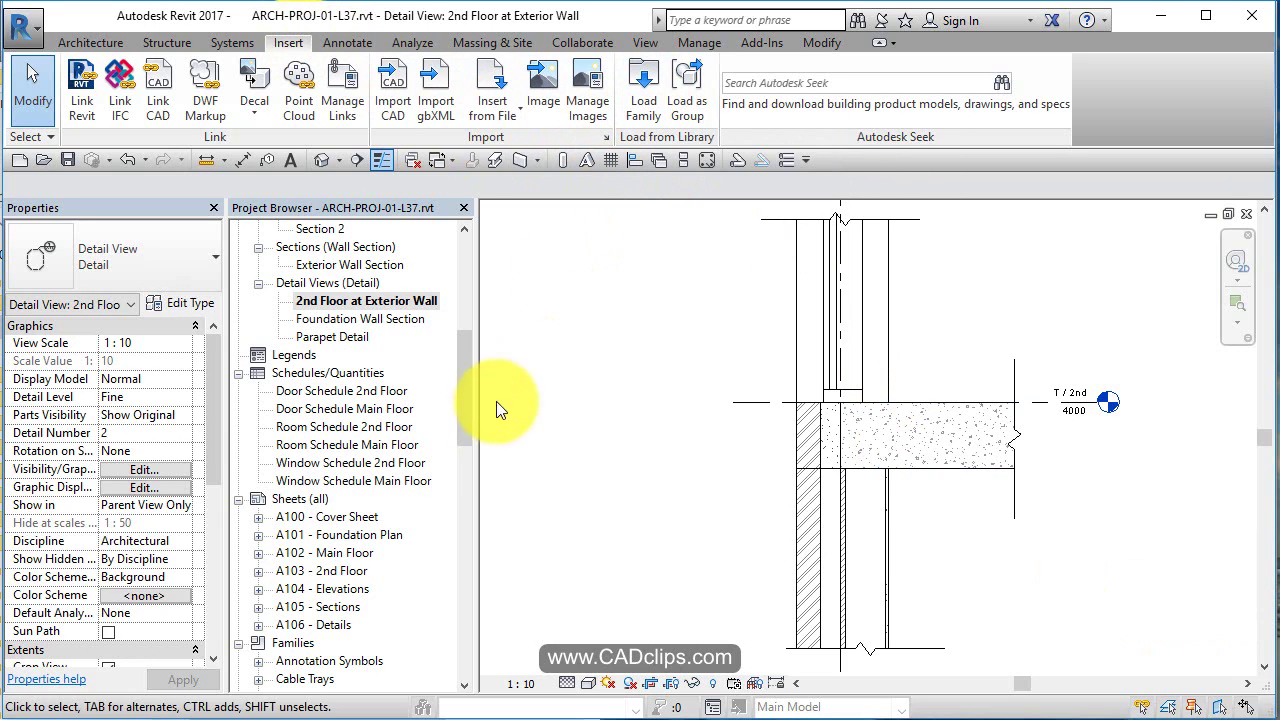
# Examine the Detail Items families loaded in the project, including the Break Line and the BS Universal Beam sizes.
pyautogui.scroll(-1, 426, 524)
pyautogui.scroll(-3, 426, 524)
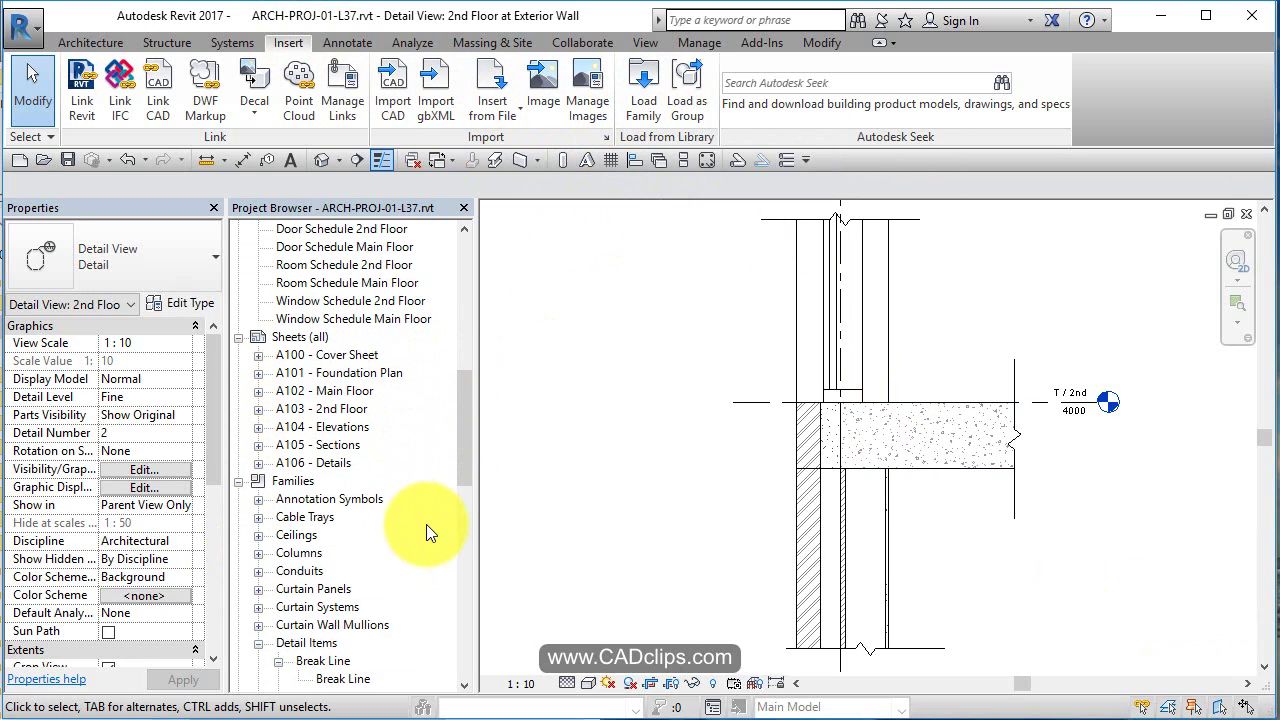
pyautogui.scroll(-1, 297, 560)
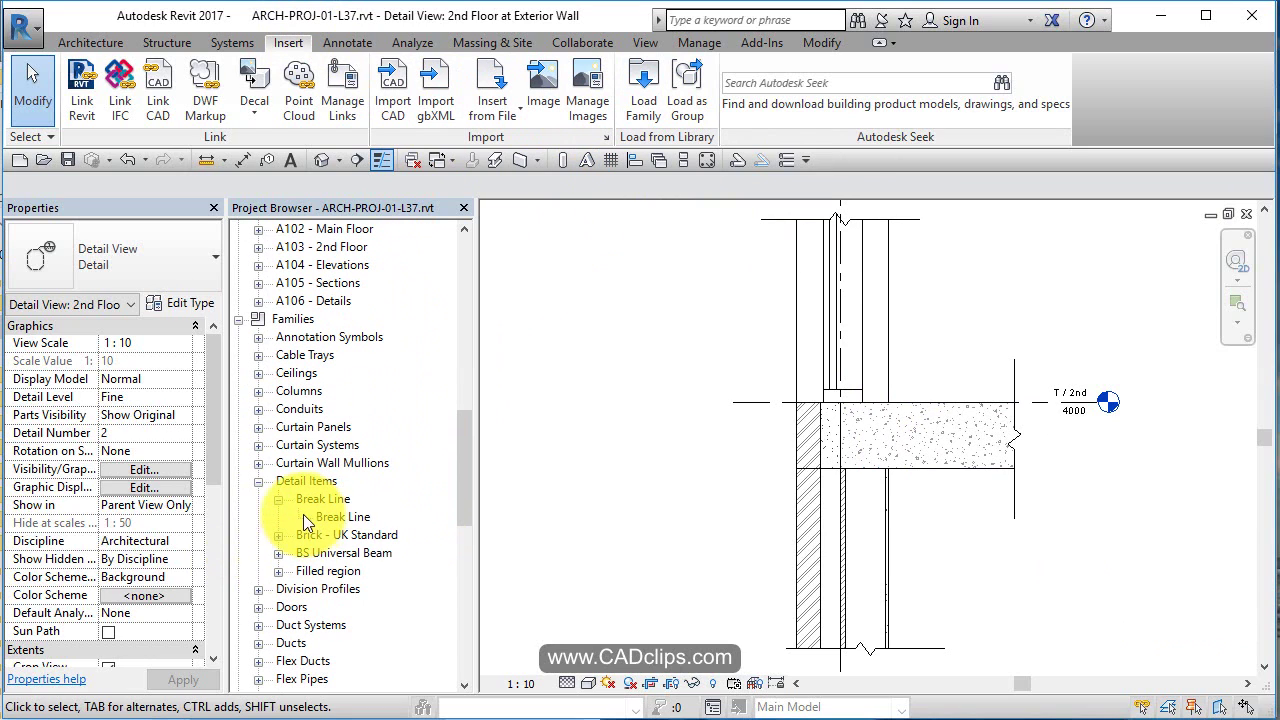
pyautogui.click(280, 500)
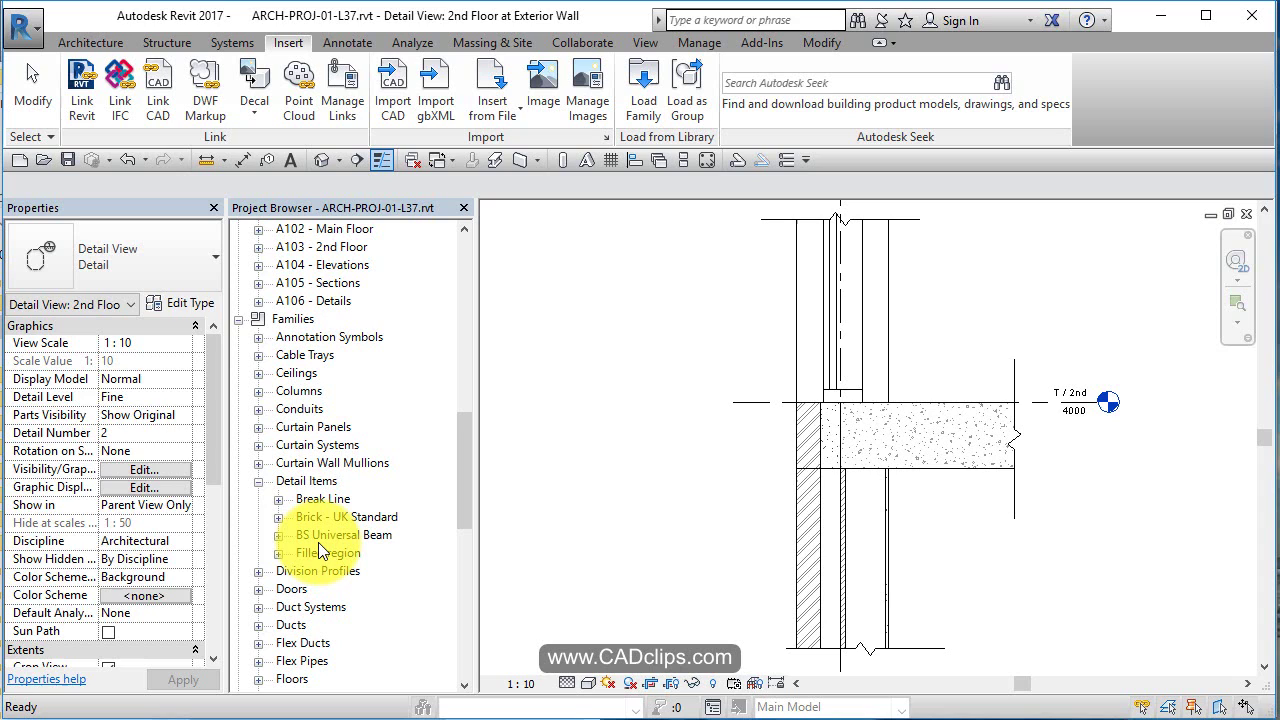
pyautogui.click(277, 535)
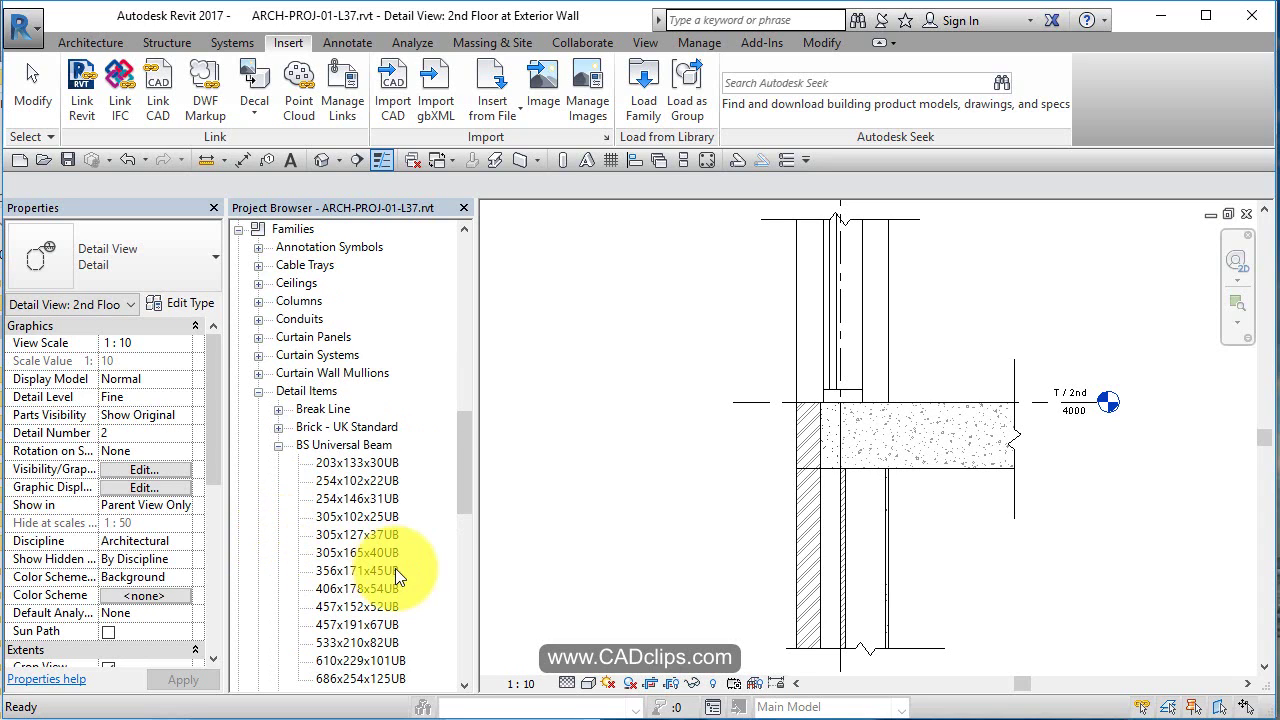
pyautogui.click(384, 517)
pyautogui.click(376, 587)
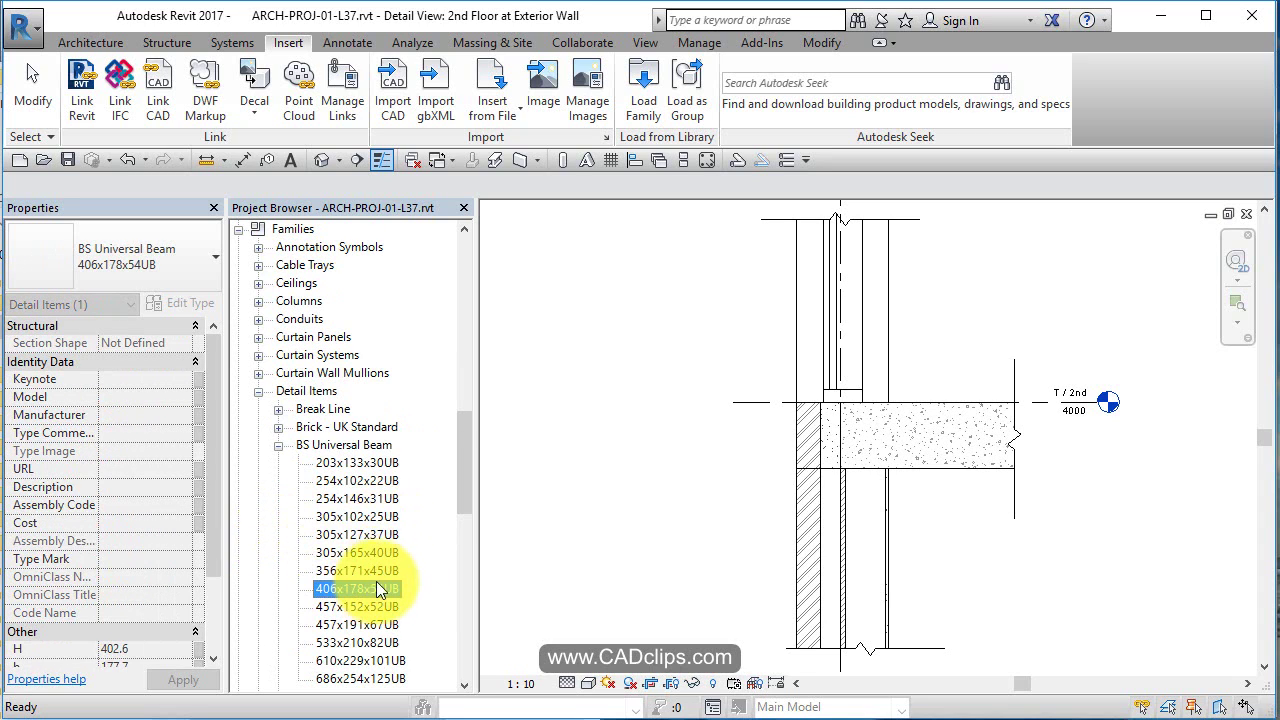
pyautogui.click(279, 409)
pyautogui.click(278, 463)
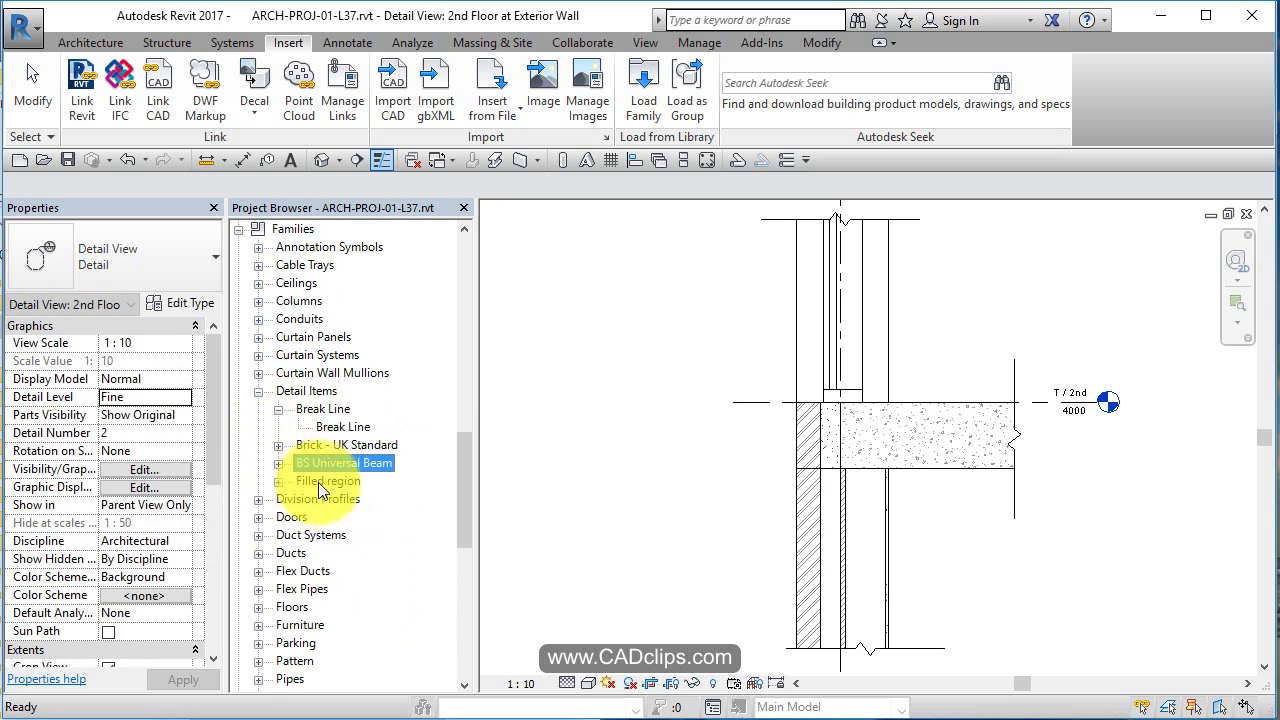
pyautogui.click(280, 408)
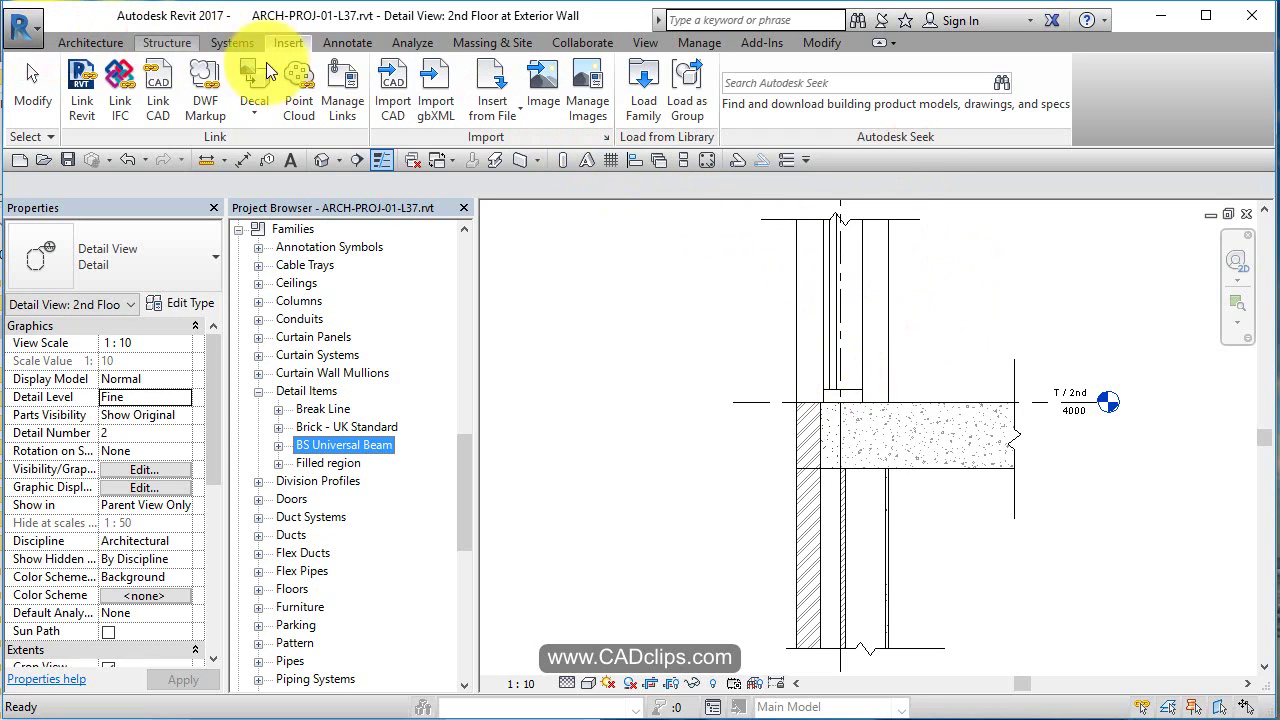
# Start loading a family and browse to the Detail Items folder of the US Metric library.
pyautogui.click(650, 113)
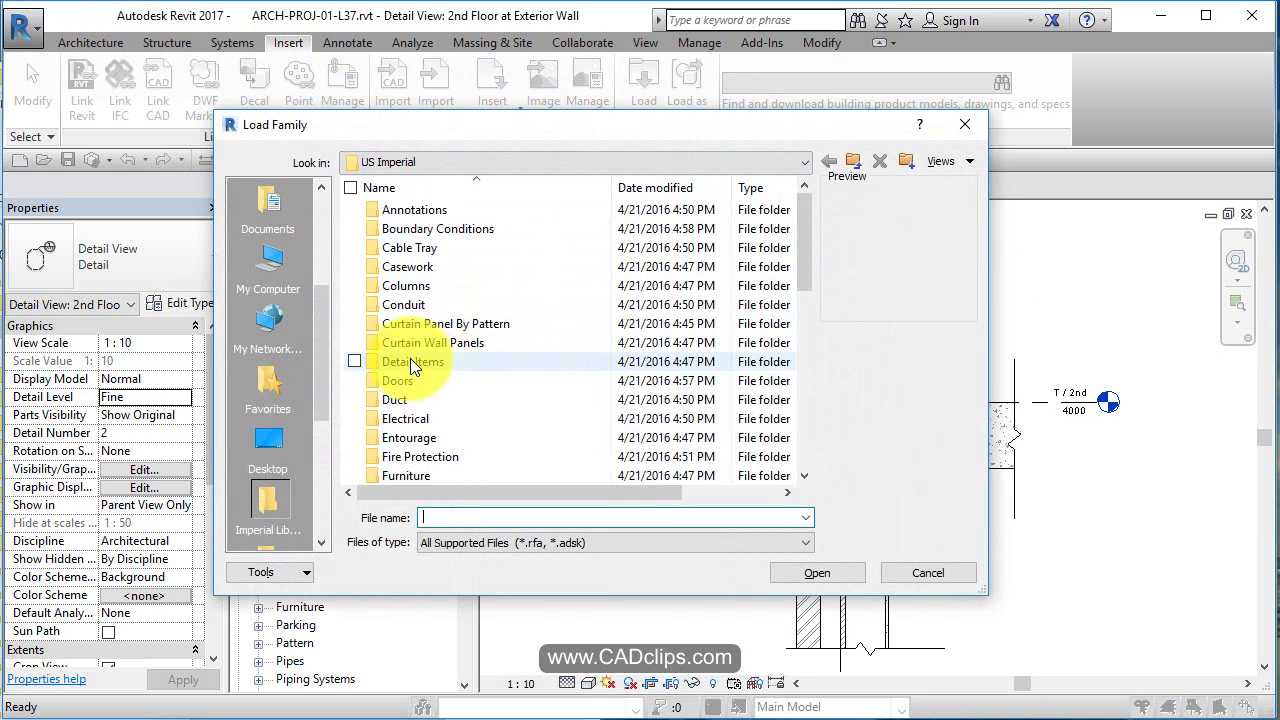
pyautogui.click(856, 160)
pyautogui.click(413, 266)
pyautogui.doubleClick(413, 266)
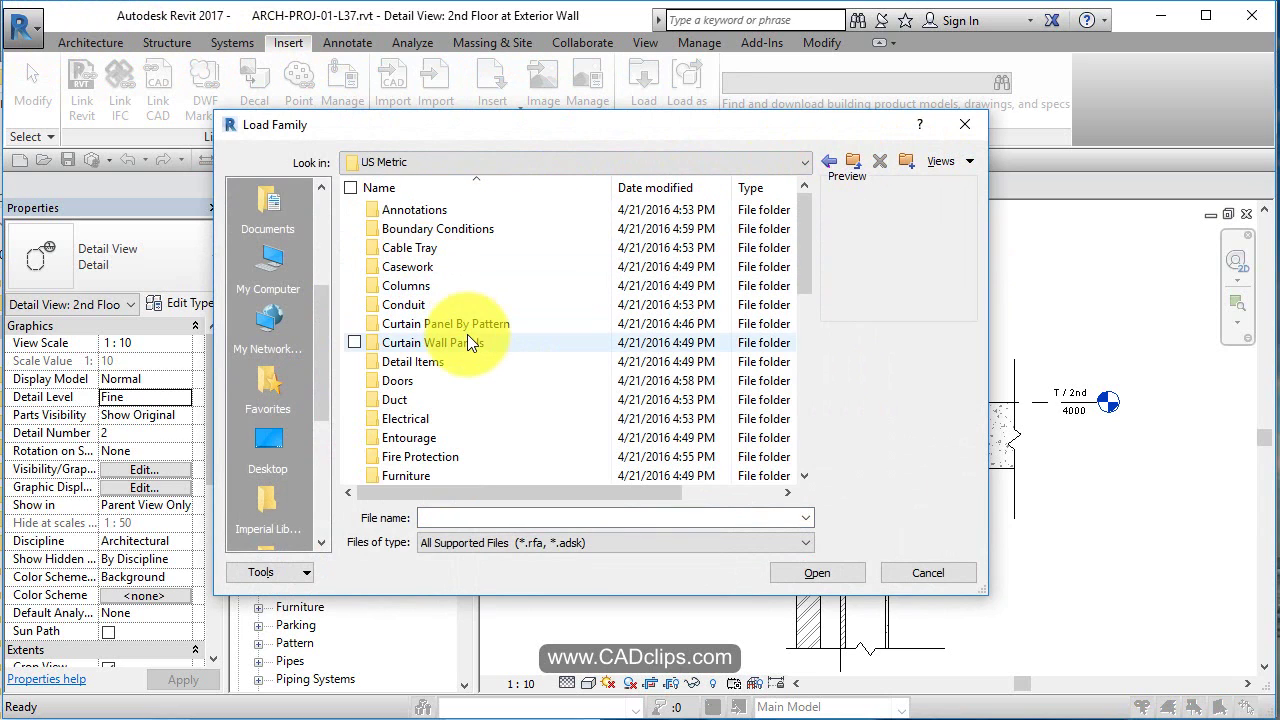
pyautogui.doubleClick(413, 363)
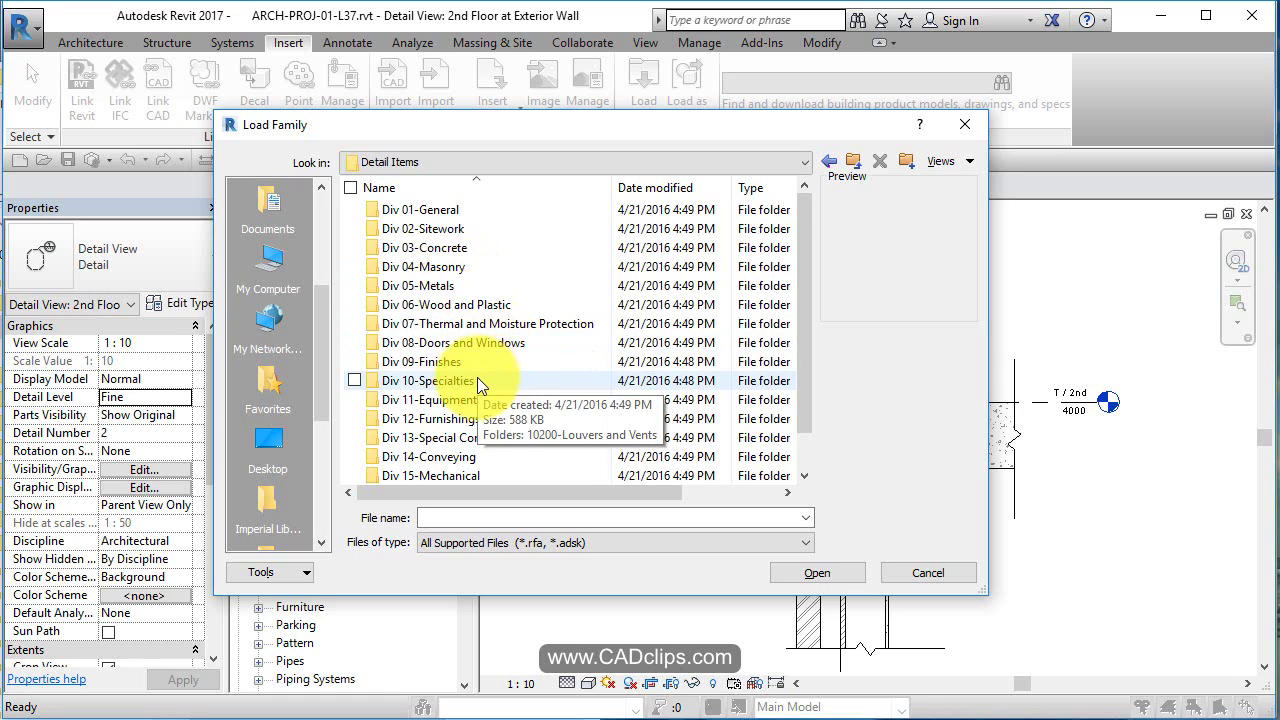
# Review the division folders and open 05090-Metal Fastenings inside Div 05-Metals.
pyautogui.scroll(-1, 477, 377)
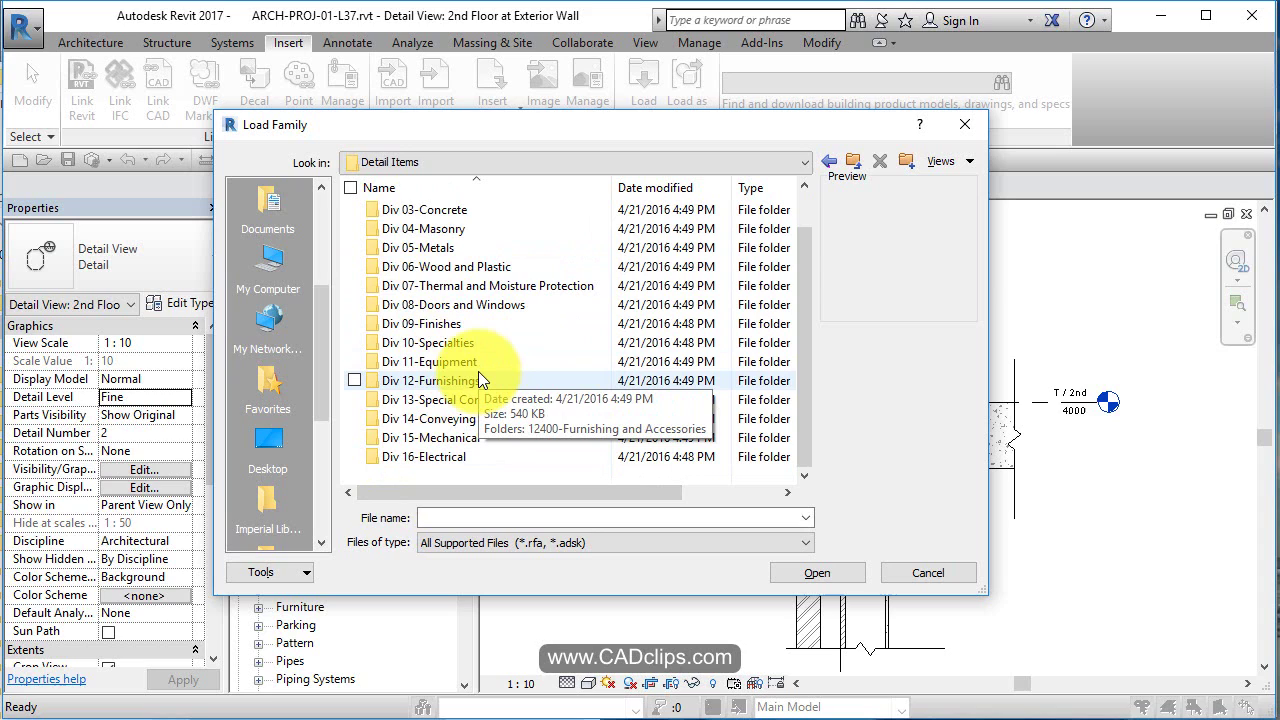
pyautogui.scroll(1, 464, 358)
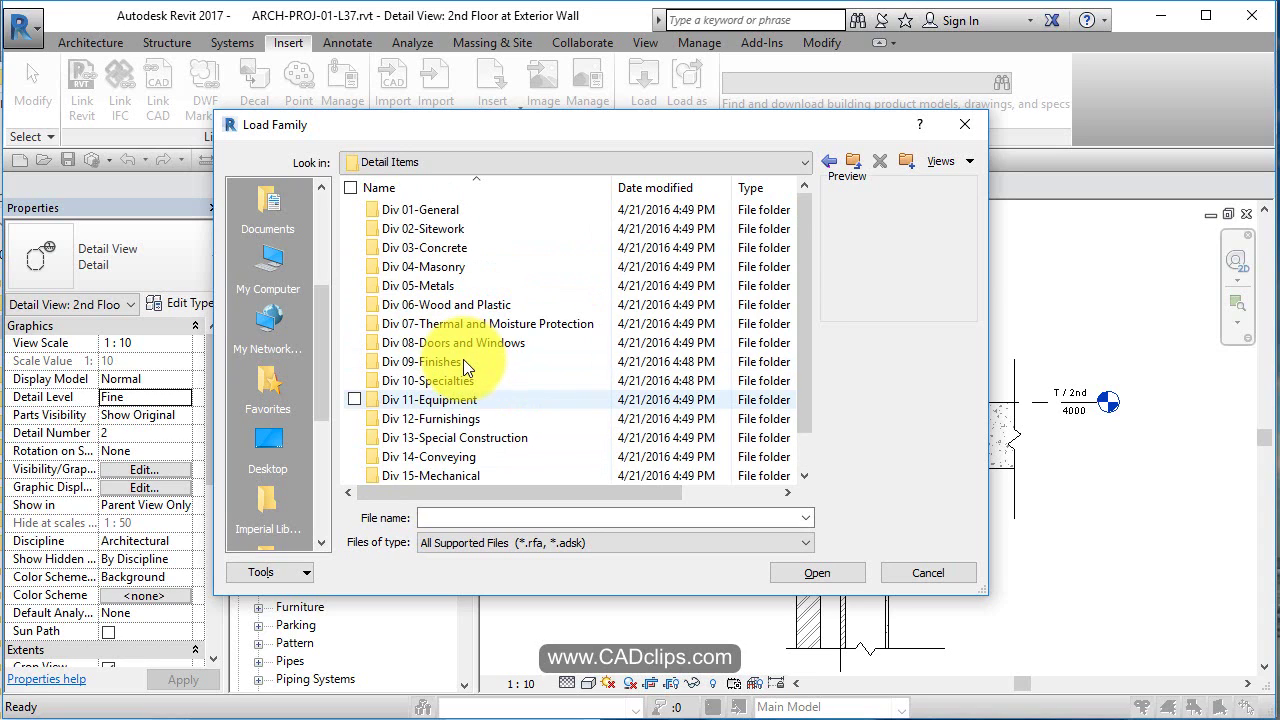
pyautogui.scroll(-1, 463, 359)
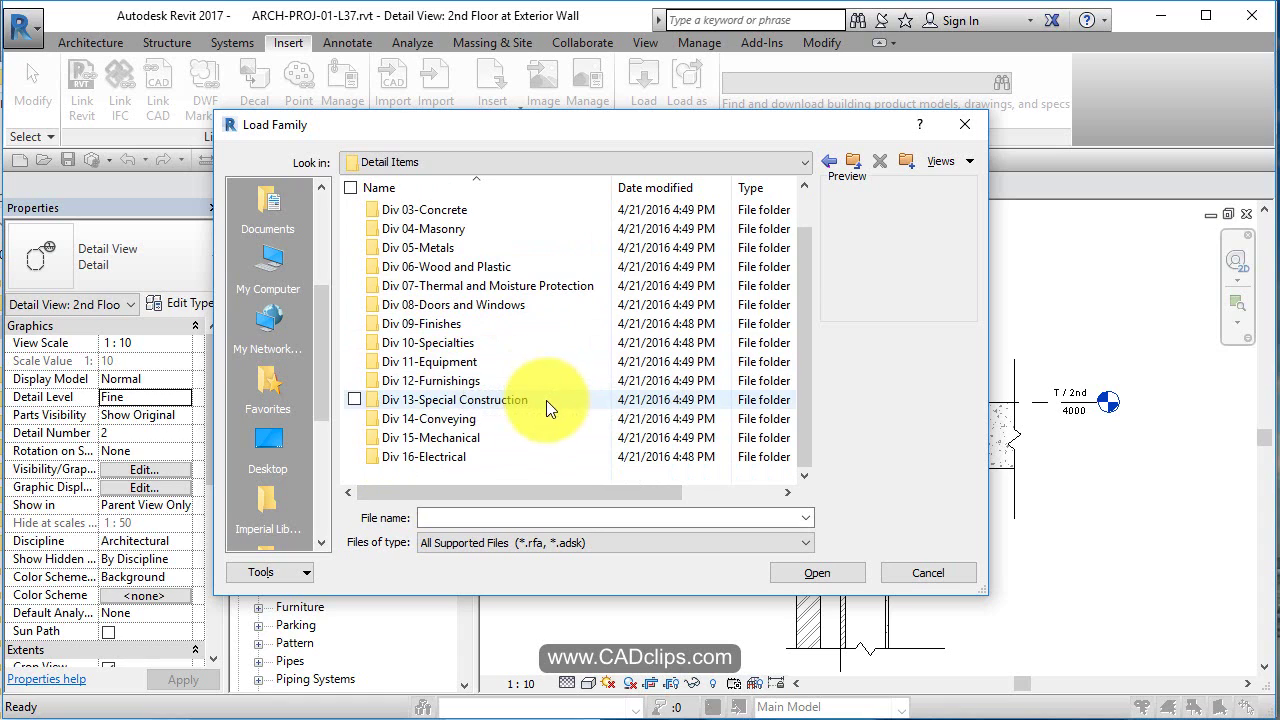
pyautogui.scroll(1, 548, 401)
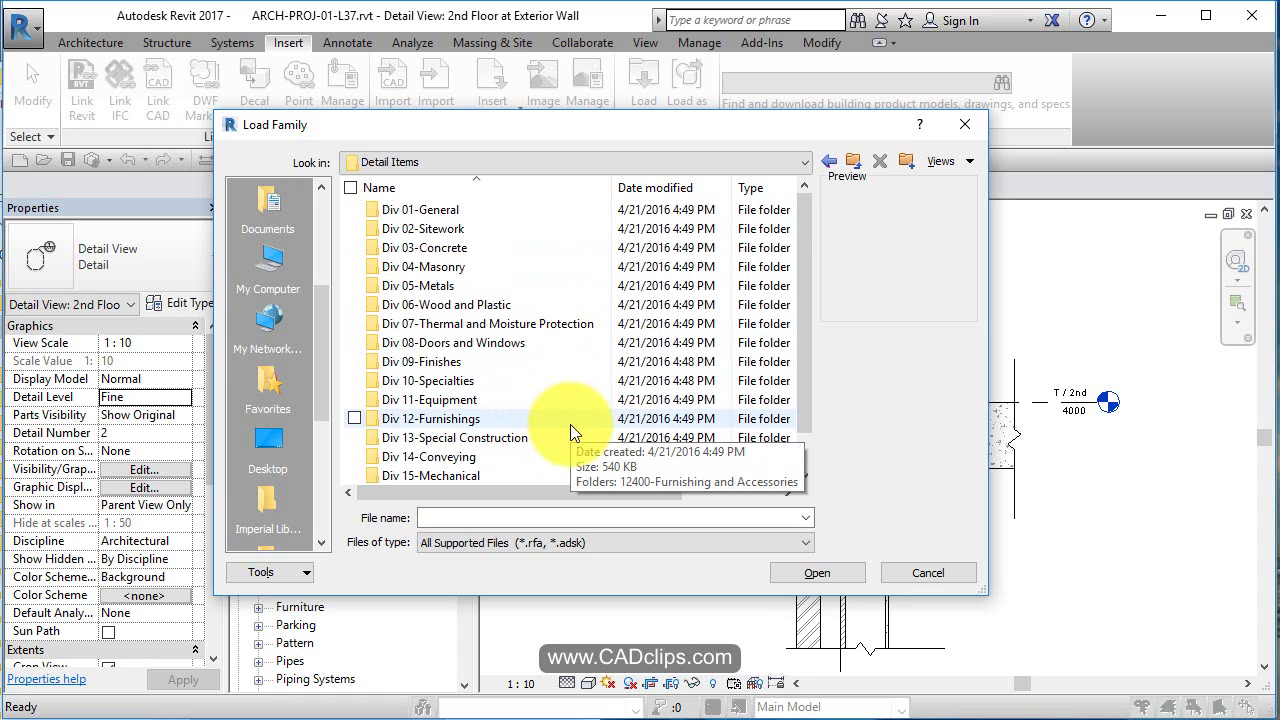
pyautogui.doubleClick(429, 285)
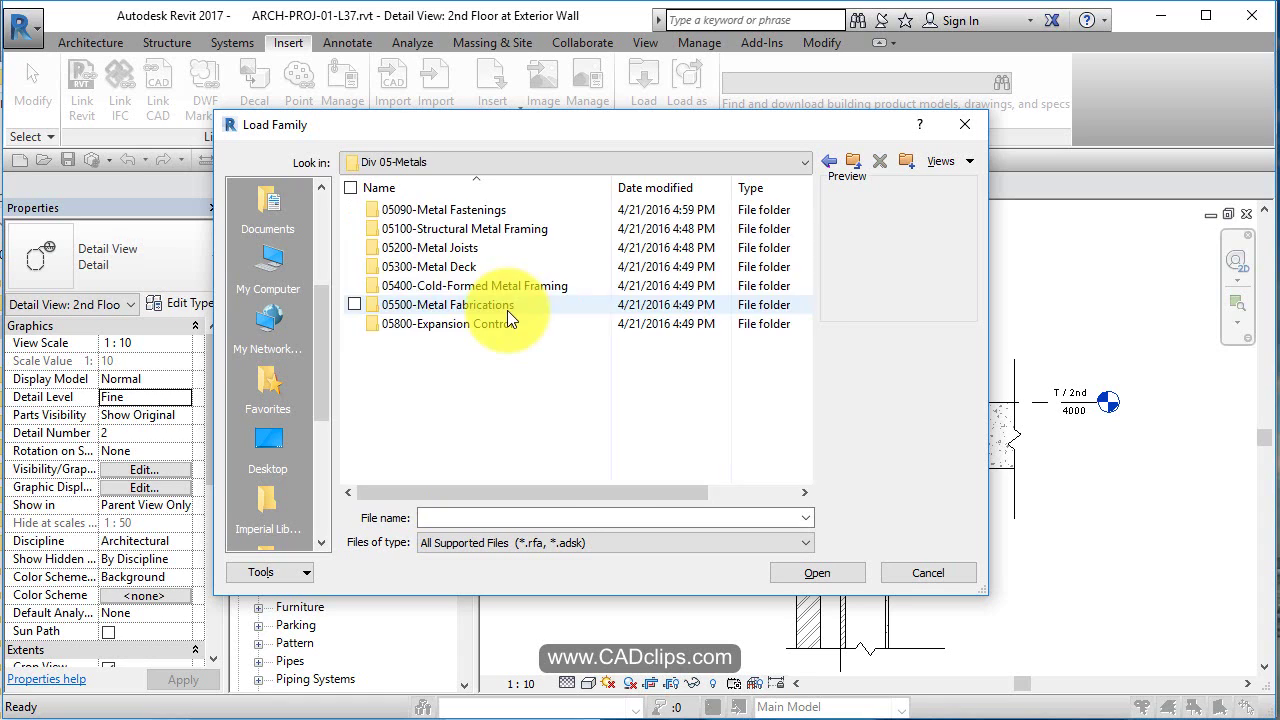
pyautogui.doubleClick(497, 212)
# Examine the previews of the metal fastening families, from the A307 bolts through to the steel shear plates.
pyautogui.click(463, 210)
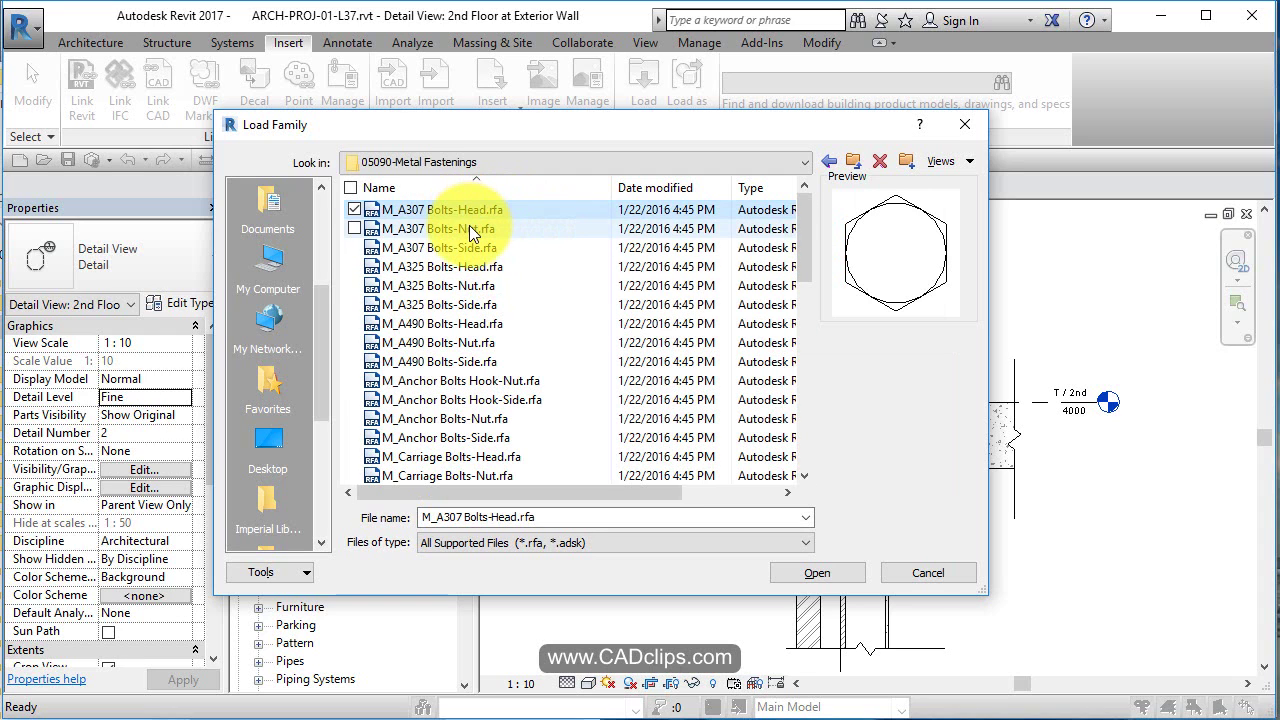
pyautogui.click(472, 230)
pyautogui.press('Down')
pyautogui.press('Down')
pyautogui.press('Down')
pyautogui.press('Down')
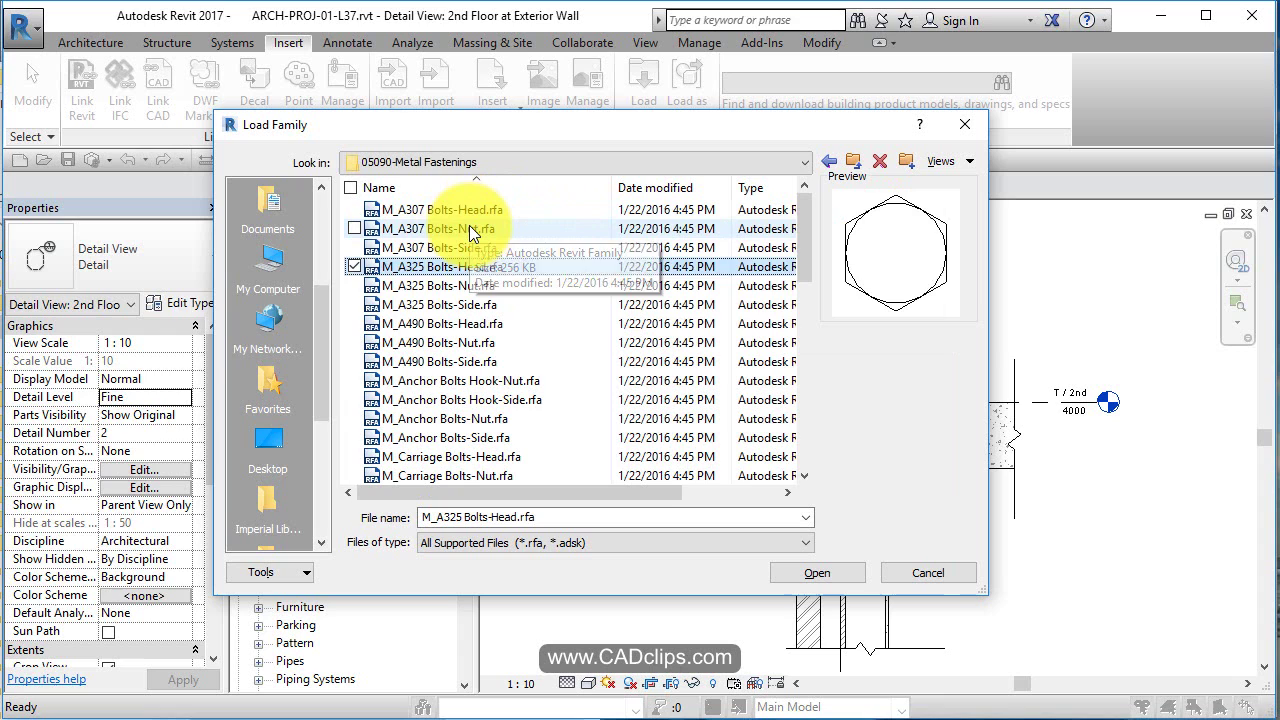
pyautogui.press('Down')
pyautogui.press('Down')
pyautogui.press('Down')
pyautogui.press('Down')
pyautogui.press('Down')
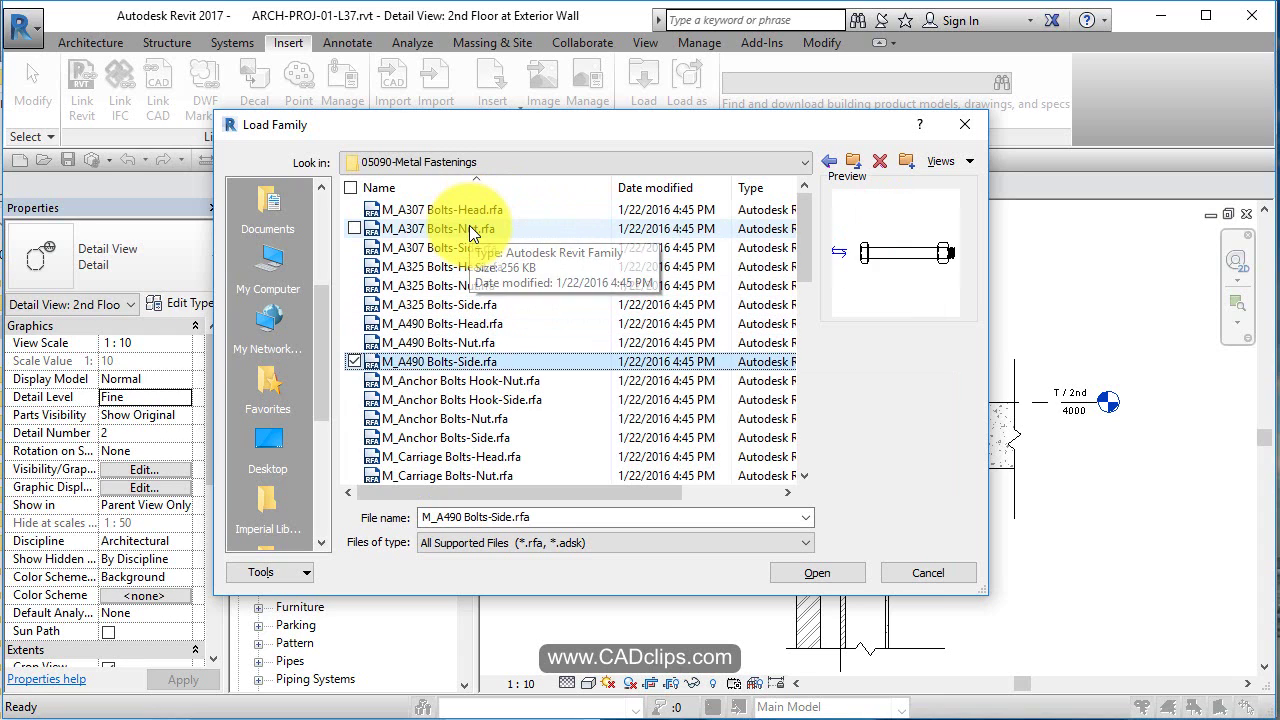
pyautogui.press('Down')
pyautogui.press('Down')
pyautogui.press('Down')
pyautogui.press('Down')
pyautogui.press('Down')
pyautogui.press('Down')
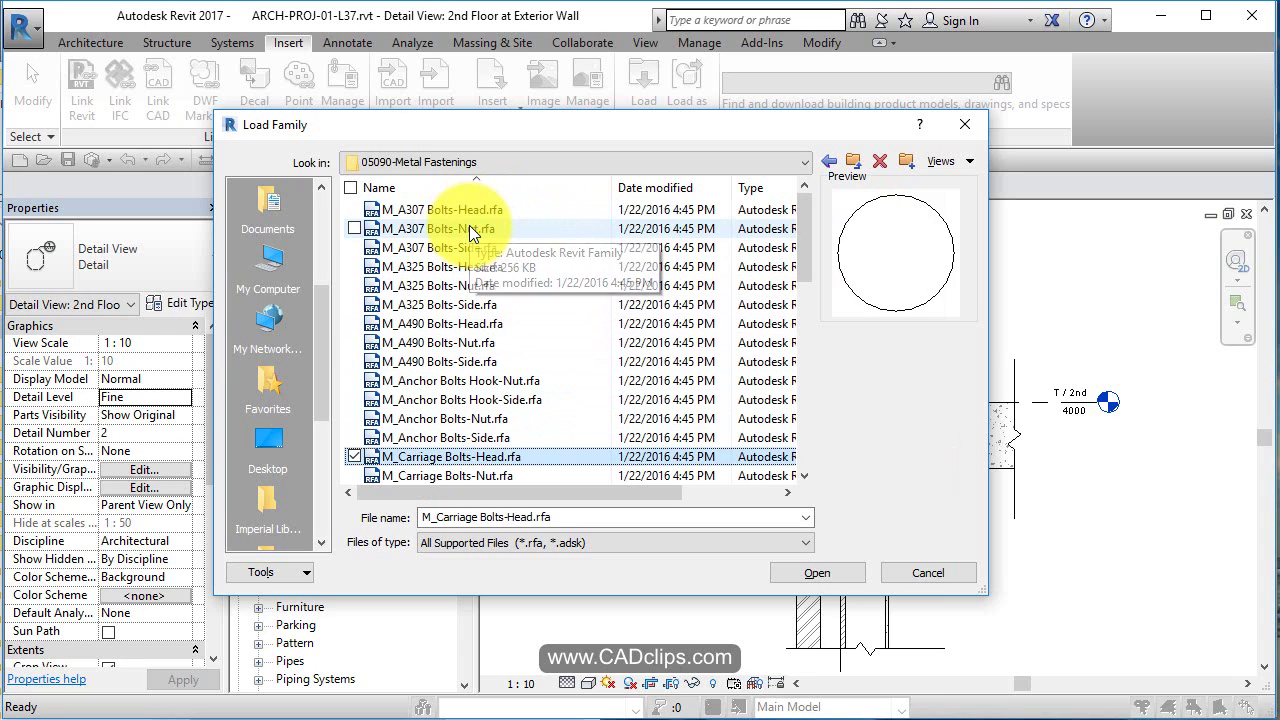
pyautogui.press('Down')
pyautogui.press('Down')
pyautogui.press('Down')
pyautogui.press('Down')
pyautogui.press('Down')
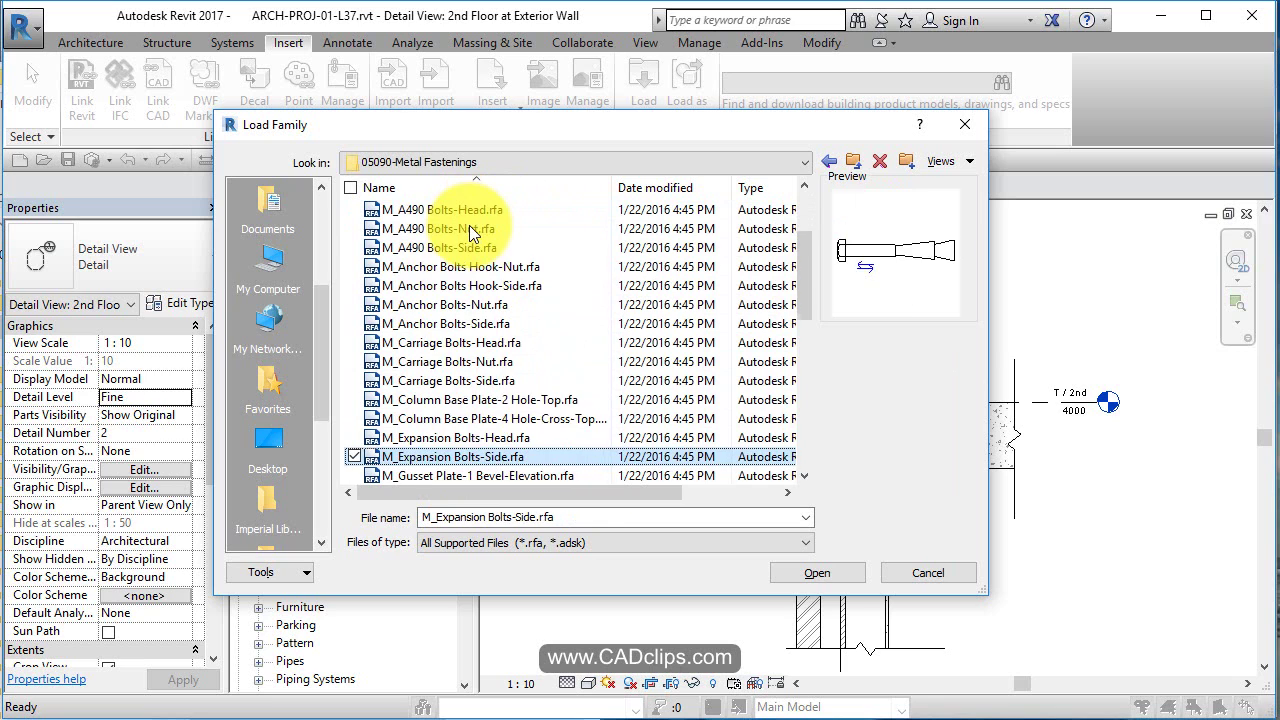
pyautogui.press('Down')
pyautogui.press('Down')
pyautogui.press('Down')
pyautogui.press('Down')
pyautogui.press('Down')
pyautogui.press('Down')
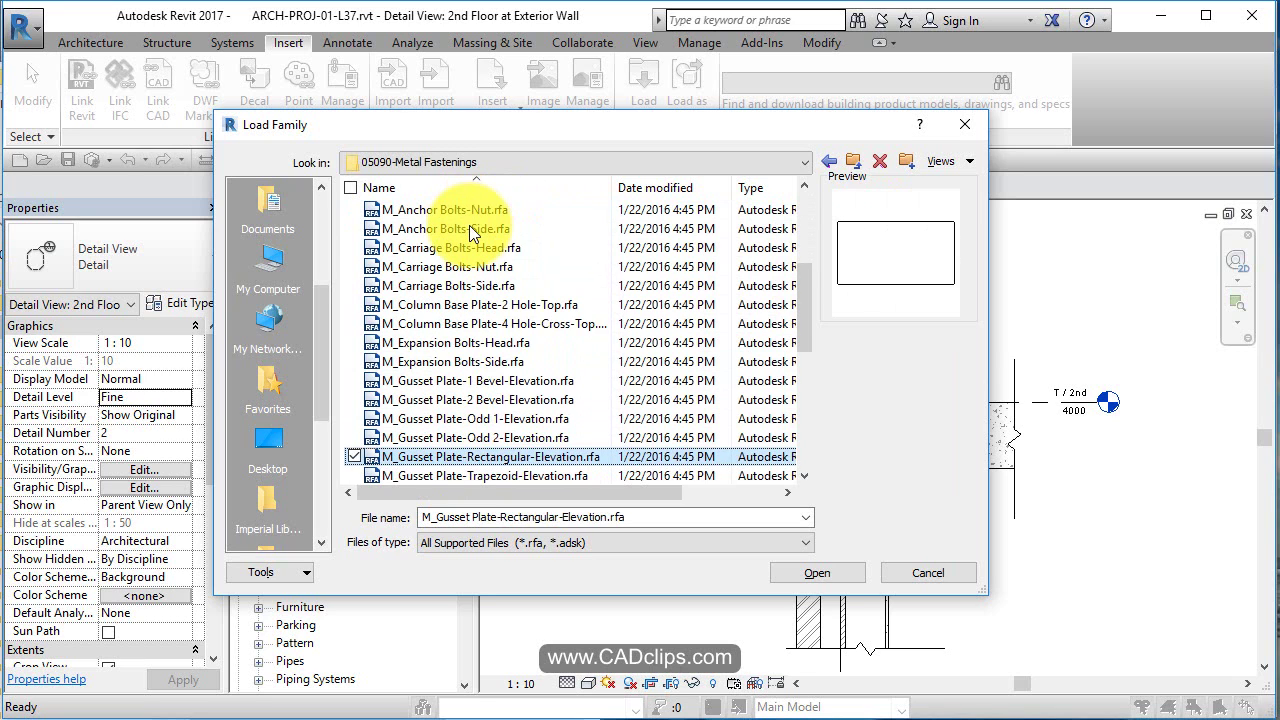
pyautogui.press('Down')
pyautogui.press('Down')
pyautogui.press('Down')
pyautogui.press('Down')
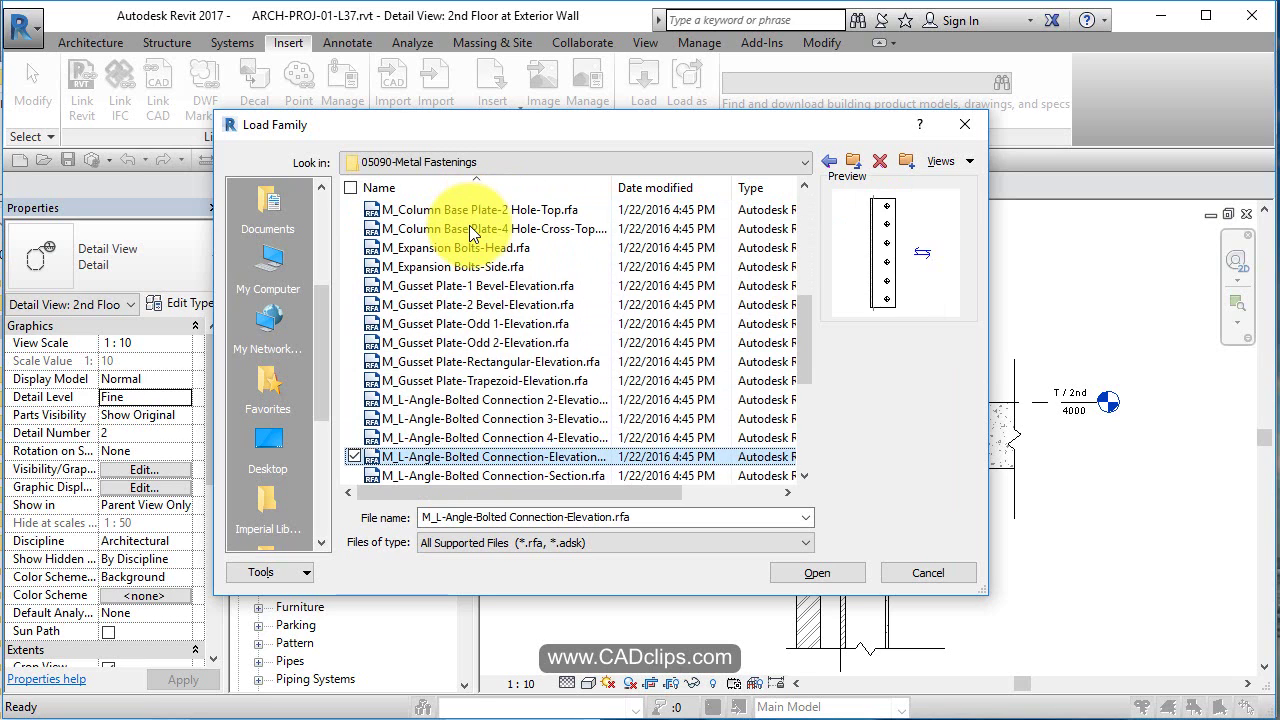
pyautogui.press('Down')
pyautogui.press('Down')
pyautogui.press('Down')
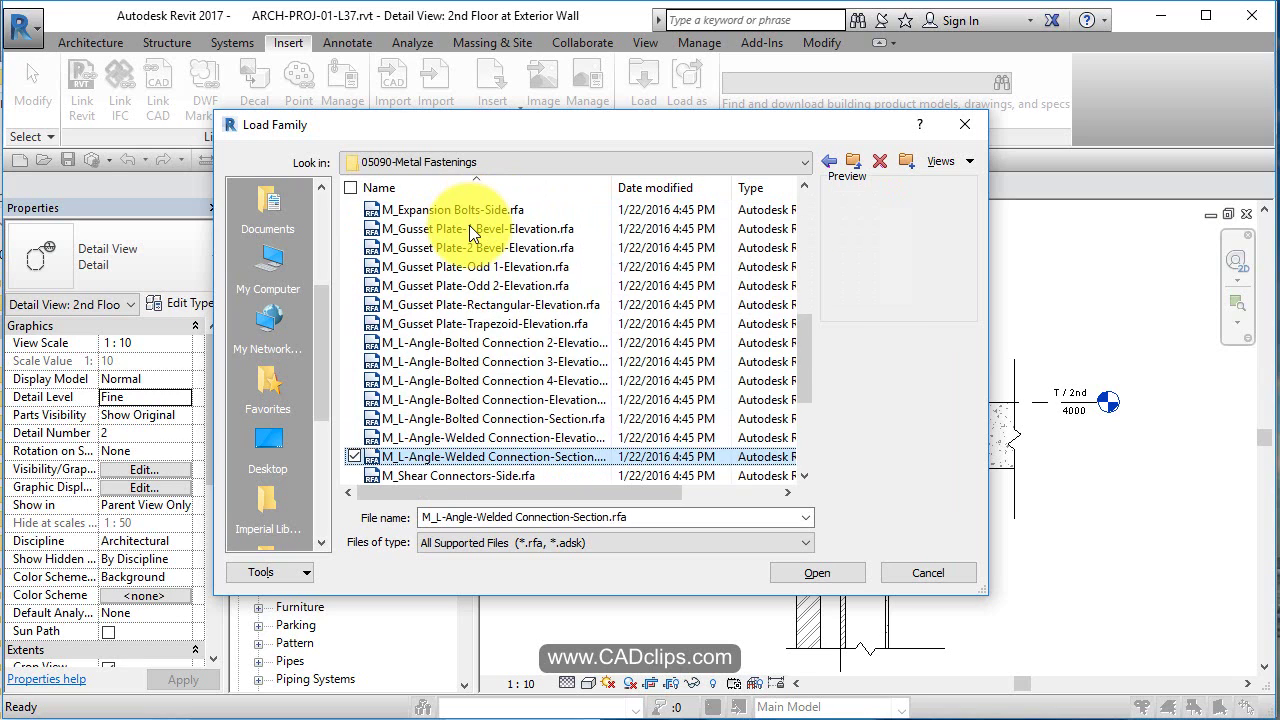
pyautogui.press('Down')
pyautogui.press('Down')
pyautogui.press('Down')
pyautogui.press('Down')
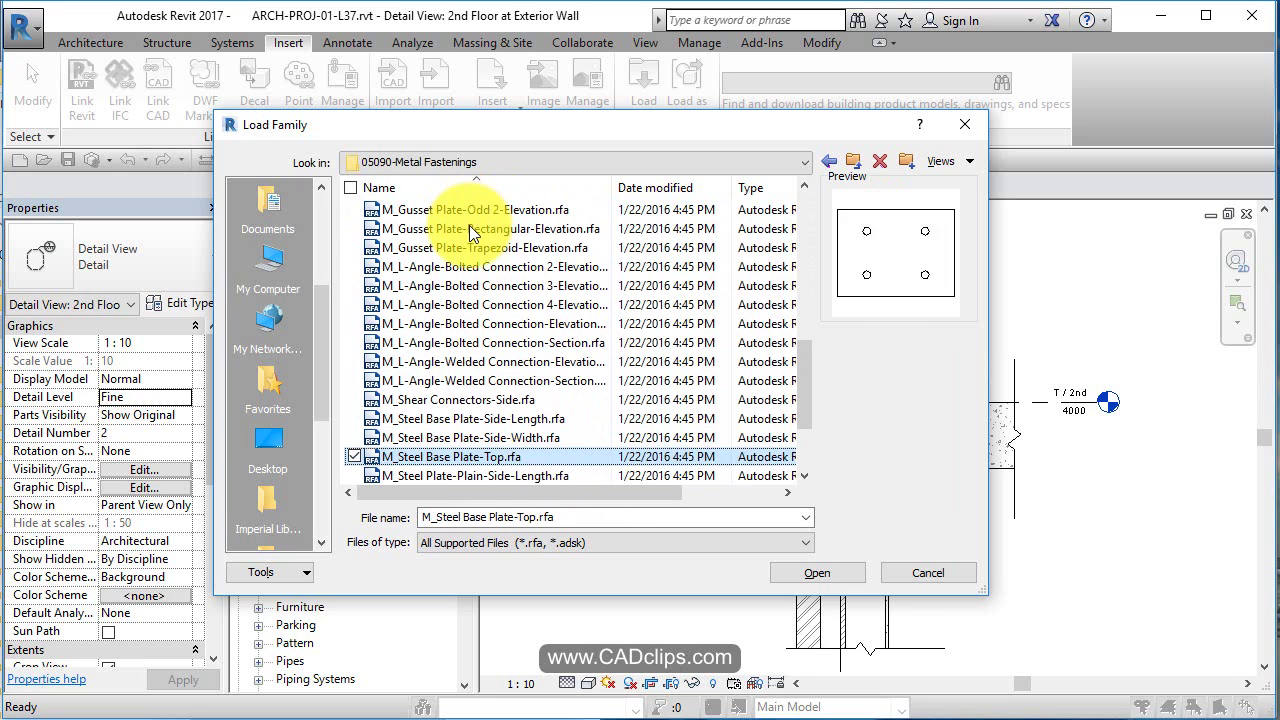
pyautogui.press('Down')
pyautogui.press('Down')
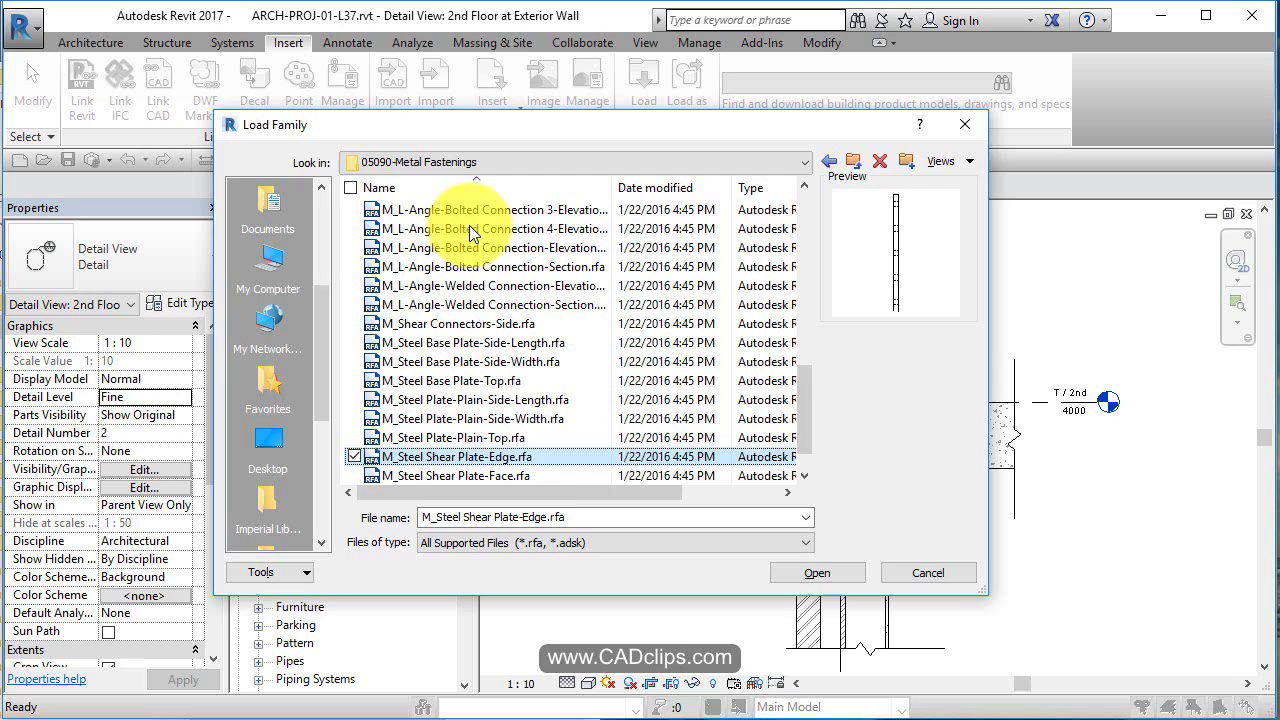
pyautogui.scroll(10, 471, 325)
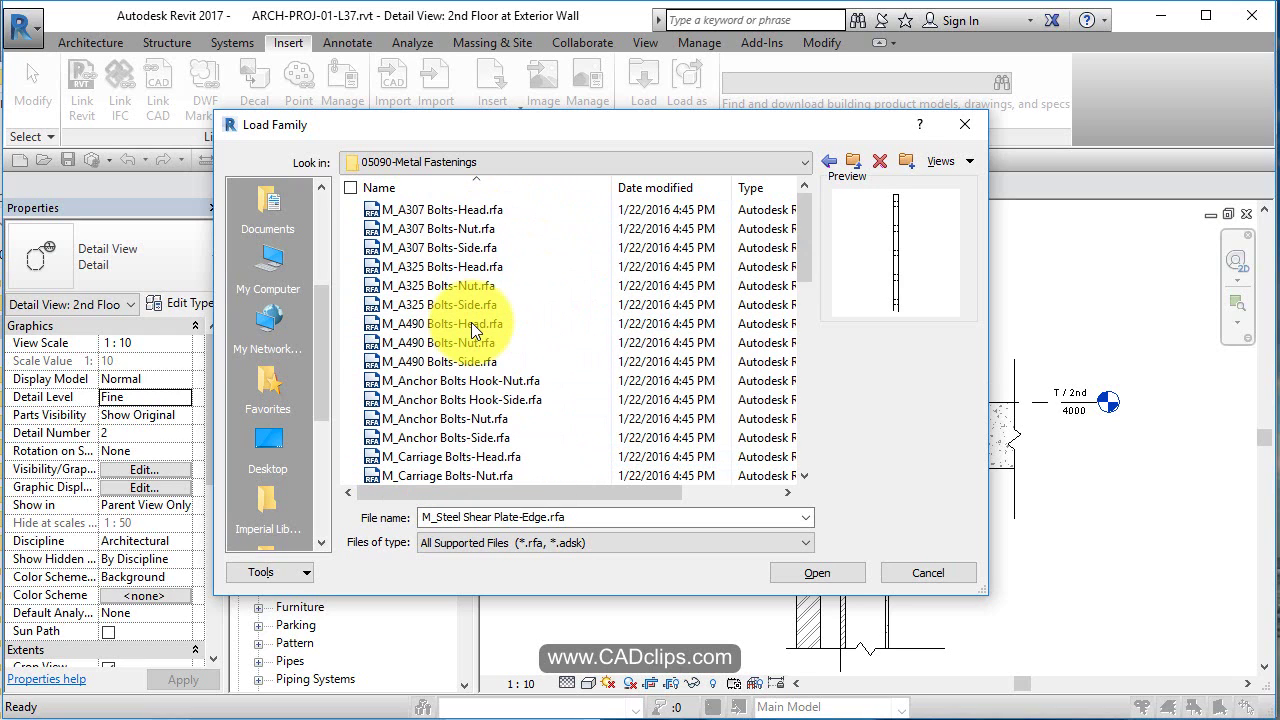
# Select the M_A325 Bolts-Side and M_Anchor Bolts-Side families together for loading.
pyautogui.click(477, 267)
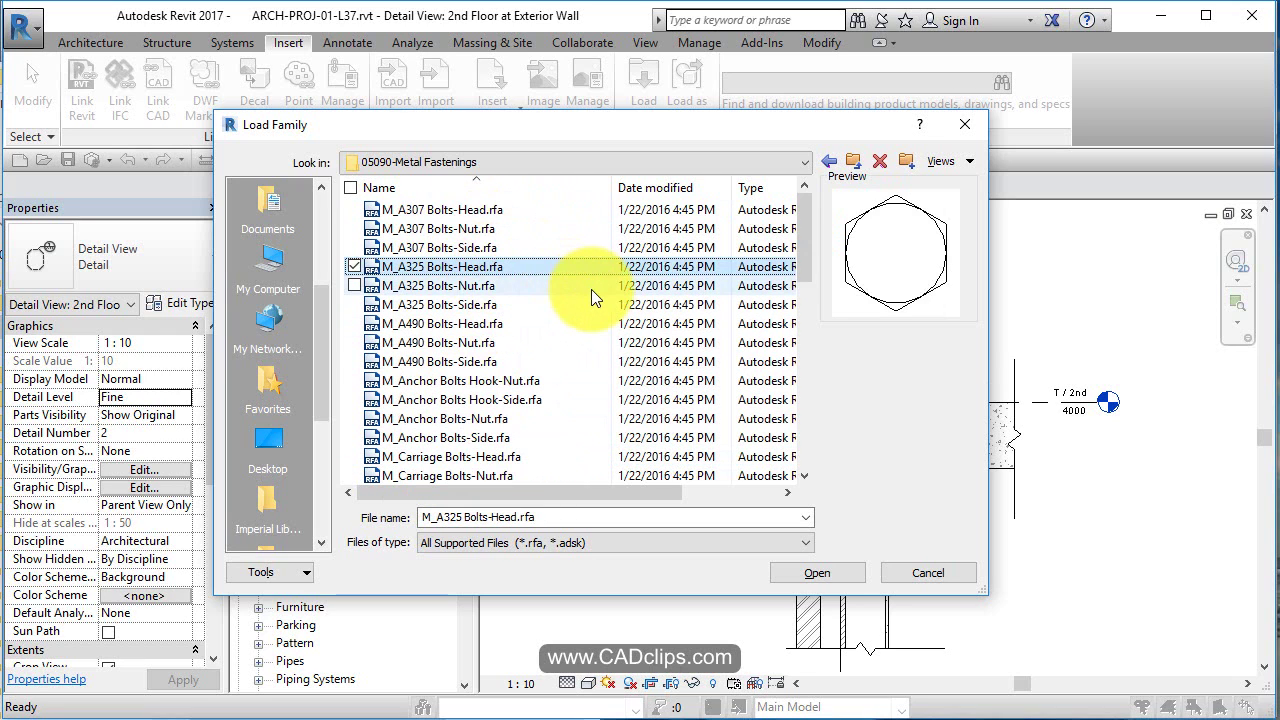
pyautogui.press('Down')
pyautogui.press('Down')
pyautogui.press('Down')
pyautogui.press('Up')
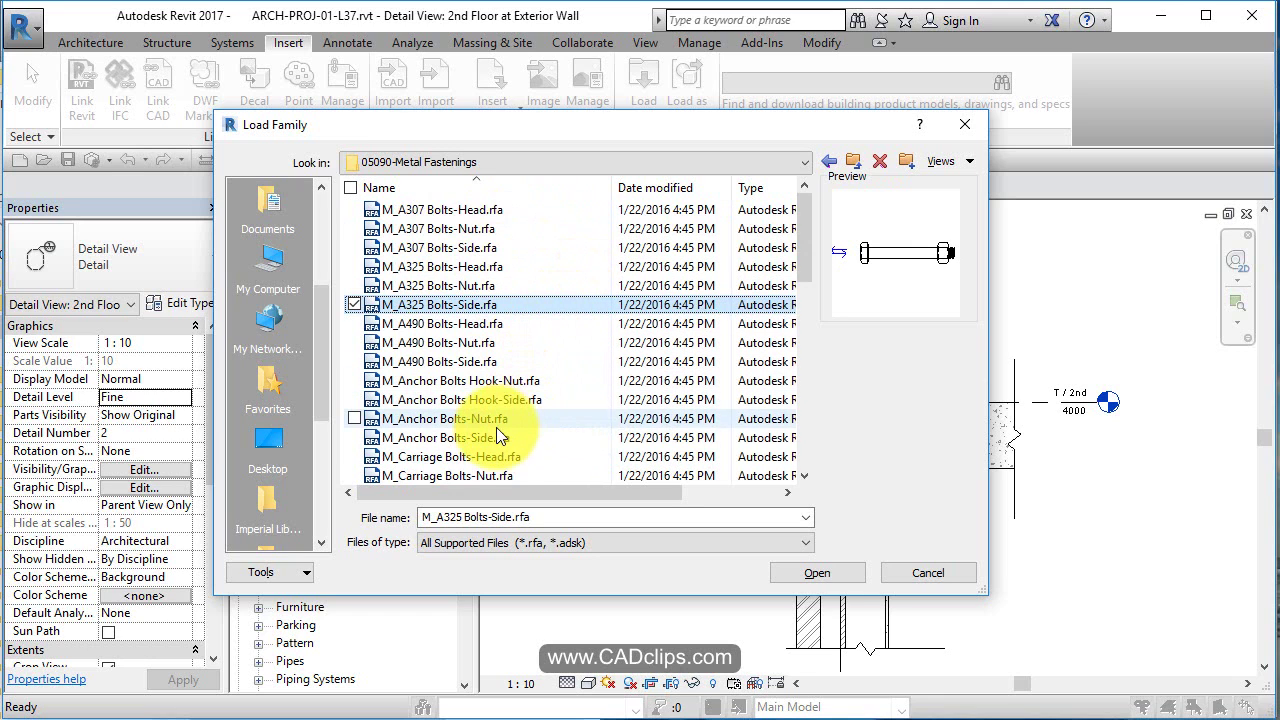
pyautogui.keyDown('ctrl'); pyautogui.click(471, 439); pyautogui.keyUp('ctrl')
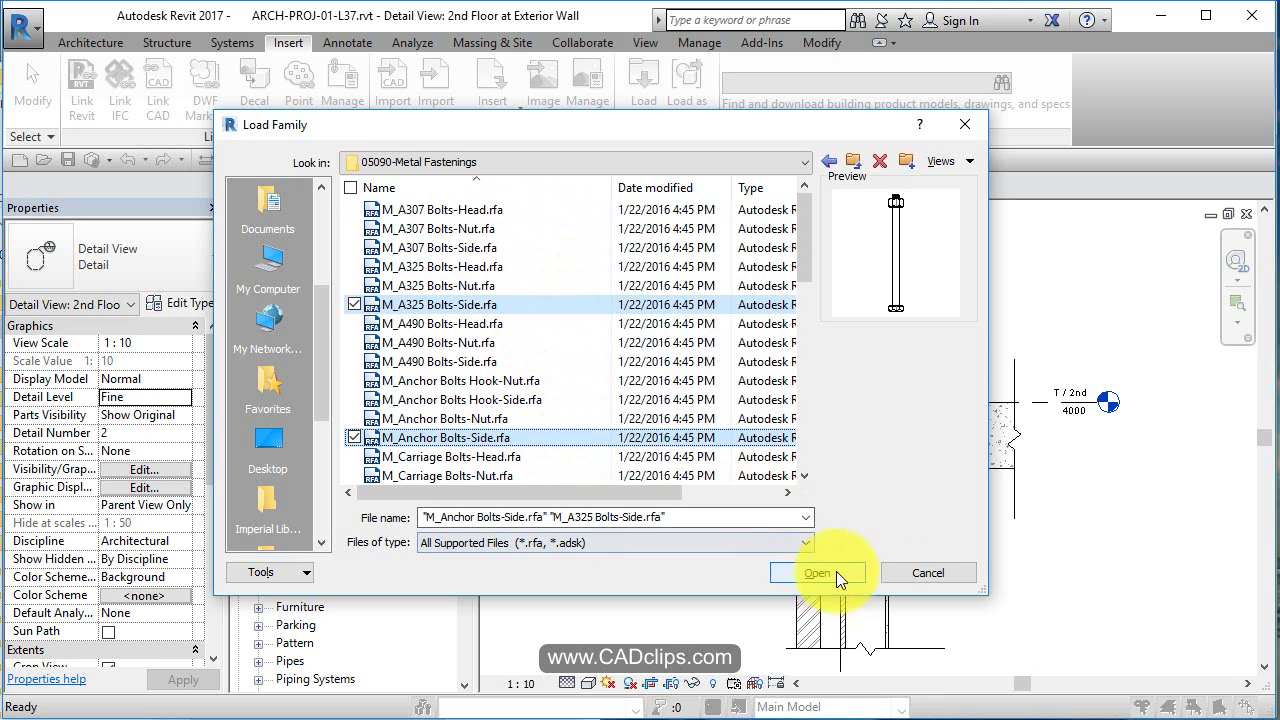
# Select only the M_Expansion Bolts-Side family in 05090-Metal Fastenings and load it into the project.
pyautogui.click(487, 305)
pyautogui.scroll(-2, 531, 363)
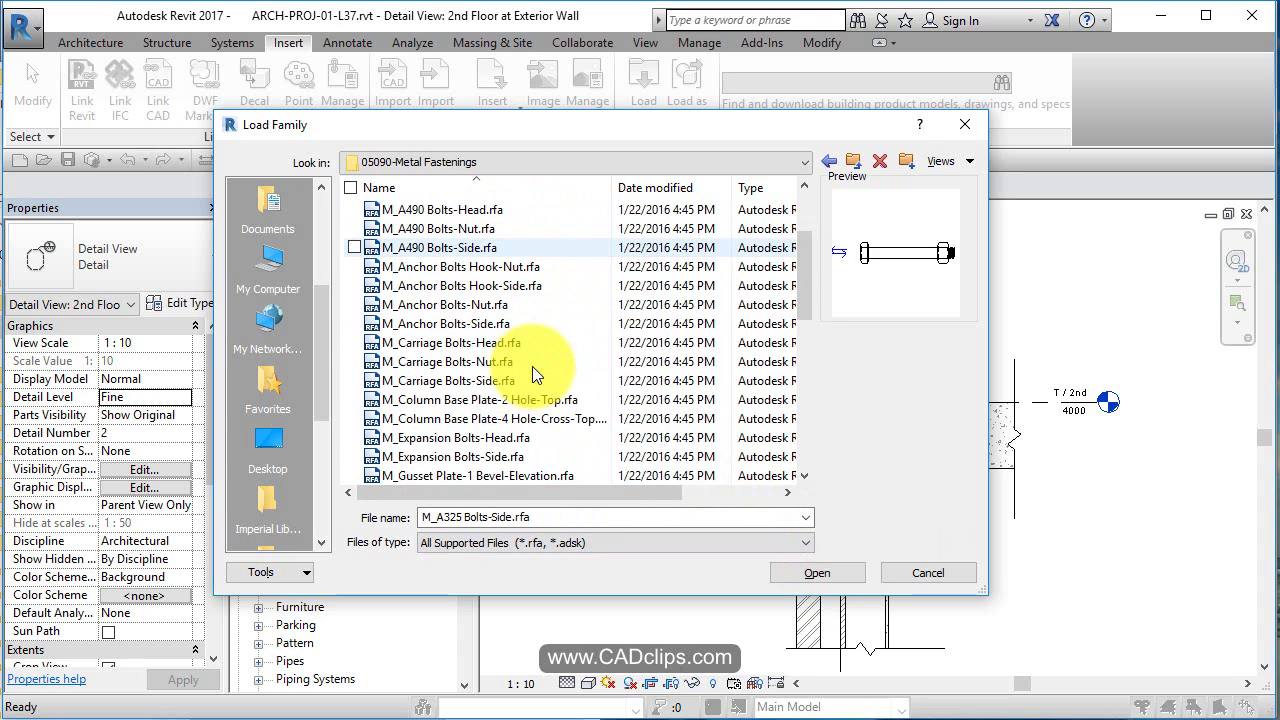
pyautogui.keyDown('ctrl'); pyautogui.click(488, 438); pyautogui.keyUp('ctrl')
pyautogui.press('Down')
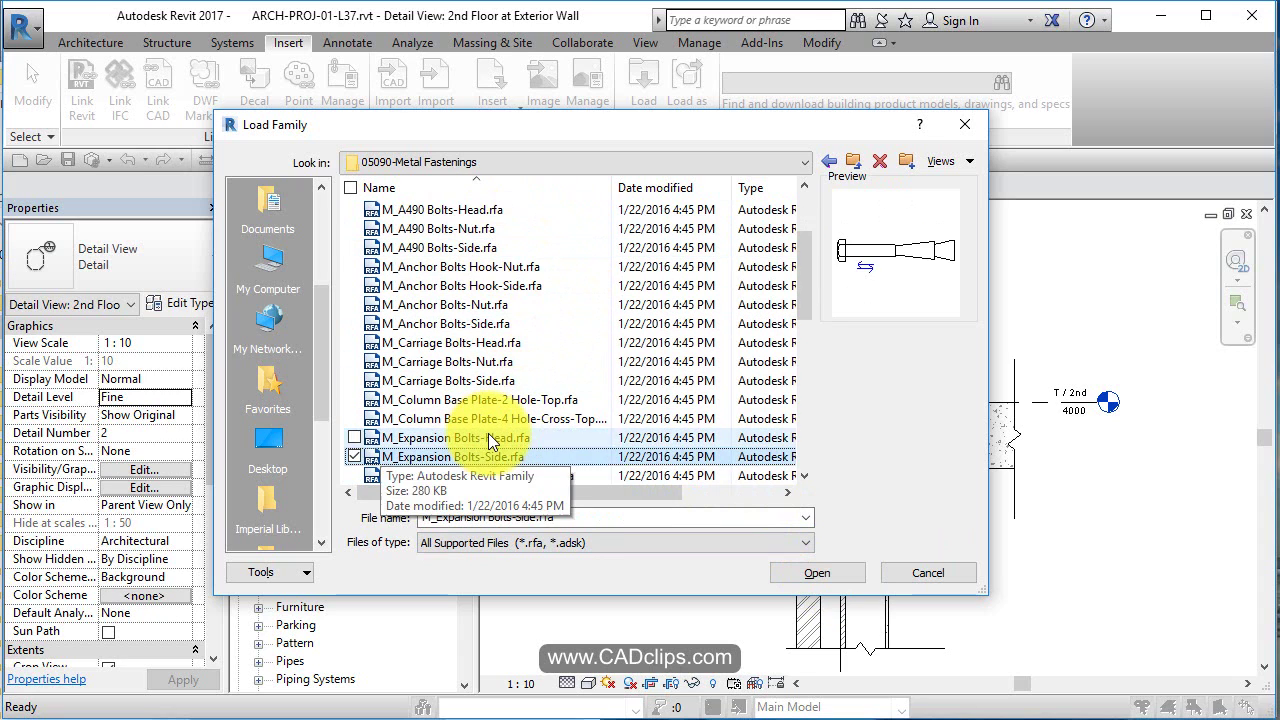
pyautogui.press('Down')
pyautogui.press('Up')
pyautogui.keyDown('ctrl'); pyautogui.click(489, 440); pyautogui.keyUp('ctrl')
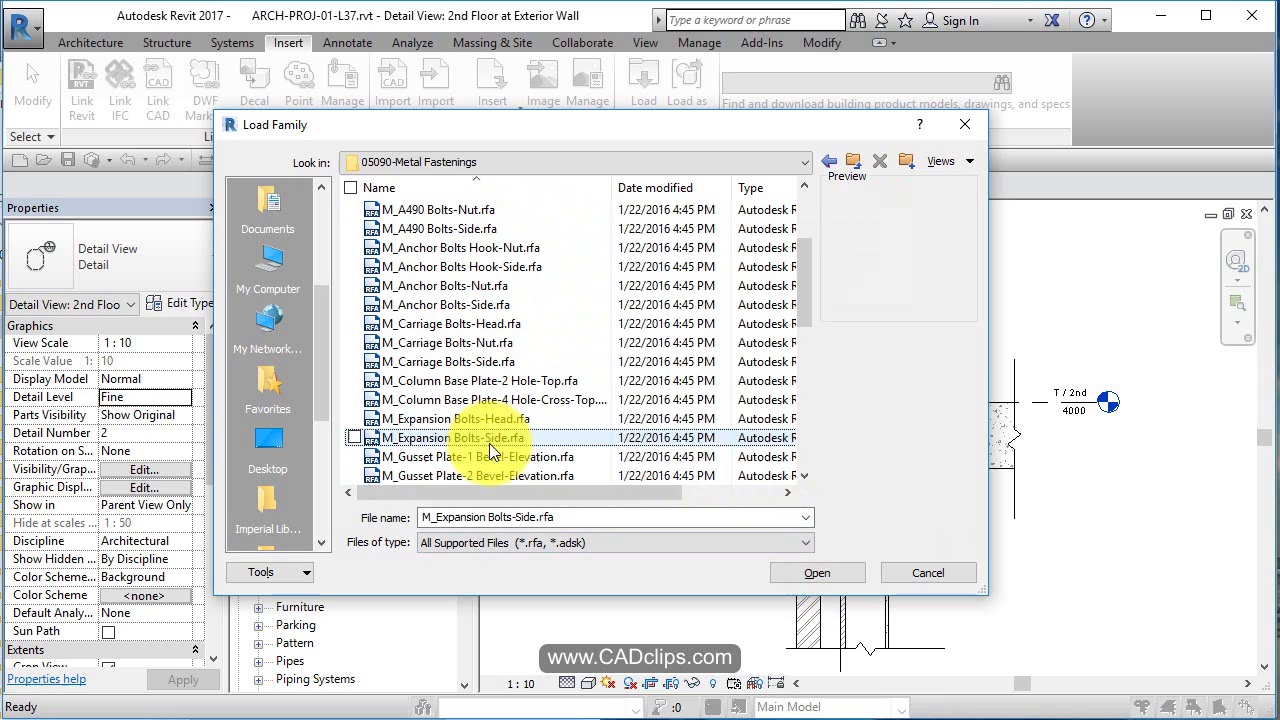
pyautogui.click(511, 418)
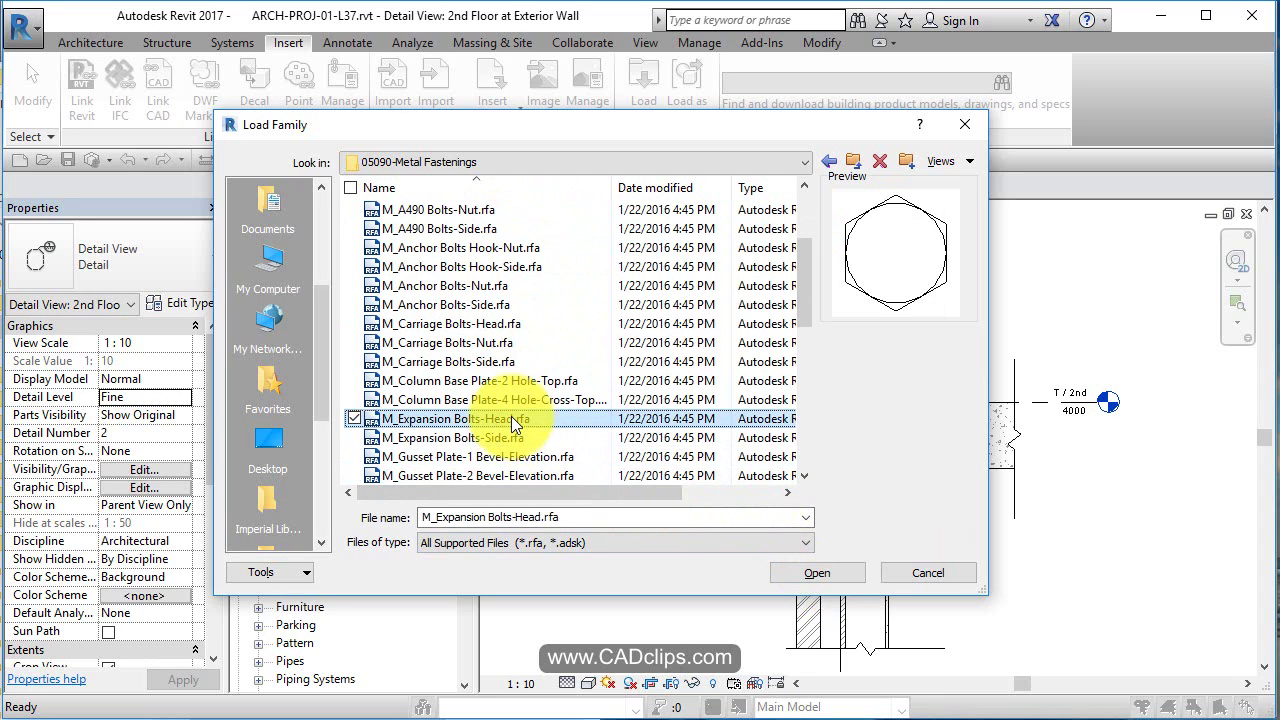
pyautogui.click(540, 438)
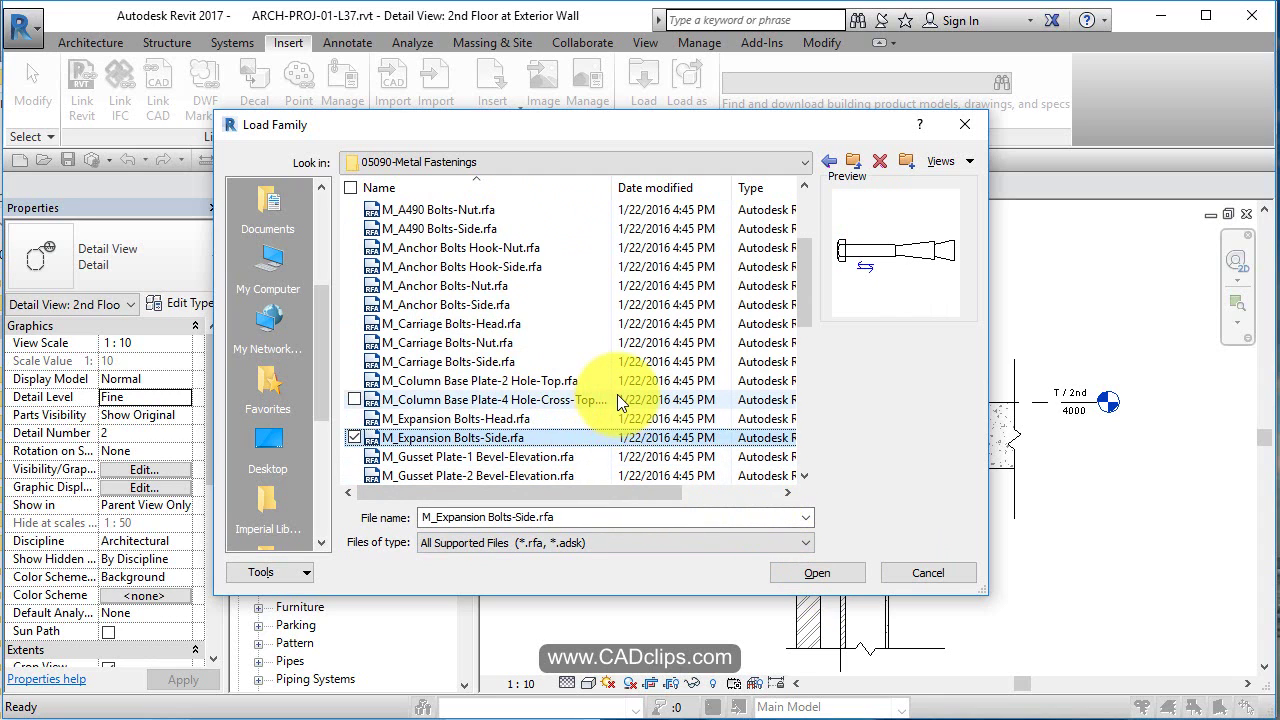
pyautogui.scroll(2, 617, 394)
pyautogui.click(817, 572)
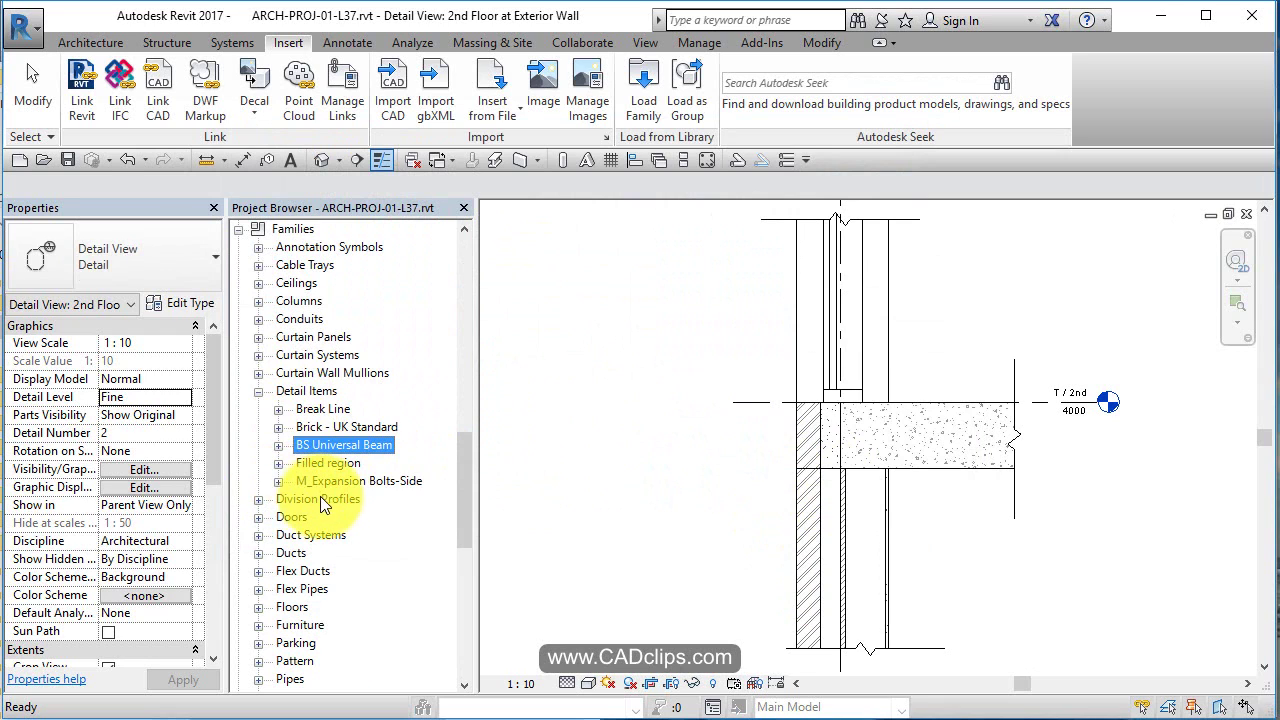
# Place an M16 M_Expansion Bolts-Side component horizontally in the concrete floor's outer end, tip pointing inward, about 125 mm below the floor's top face.
pyautogui.click(279, 481)
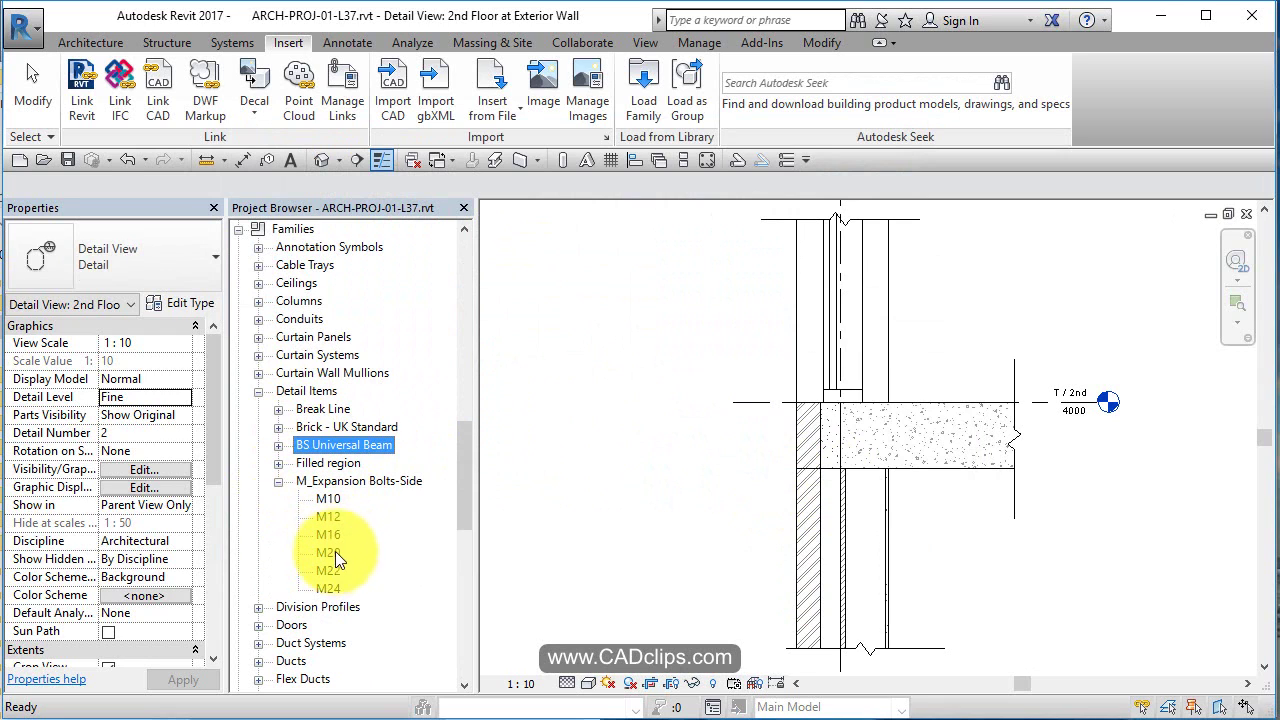
pyautogui.click(333, 536)
pyautogui.moveTo(921, 437); pyautogui.dragTo(911, 429)
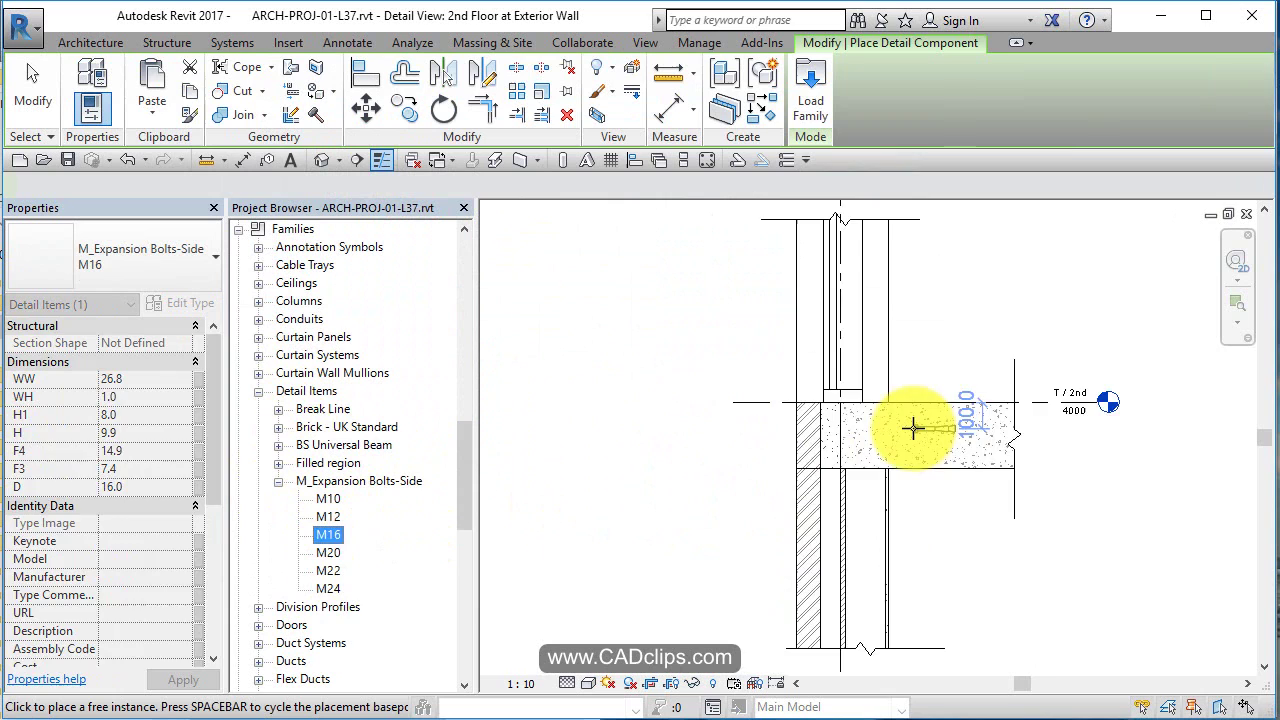
pyautogui.scroll(4, 911, 429)
pyautogui.press('space')
pyautogui.press('space')
pyautogui.press('space')
pyautogui.press('space')
pyautogui.press('space')
pyautogui.press('space')
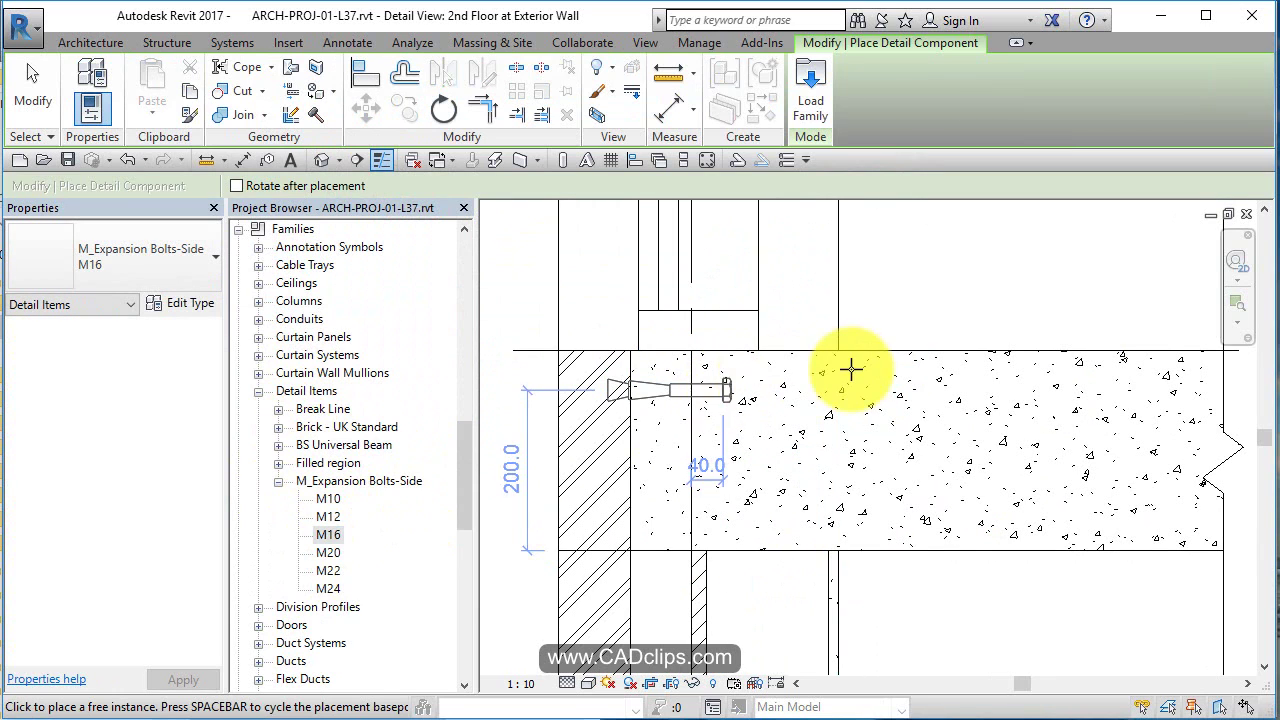
pyautogui.press('space')
pyautogui.press('space')
pyautogui.press('space')
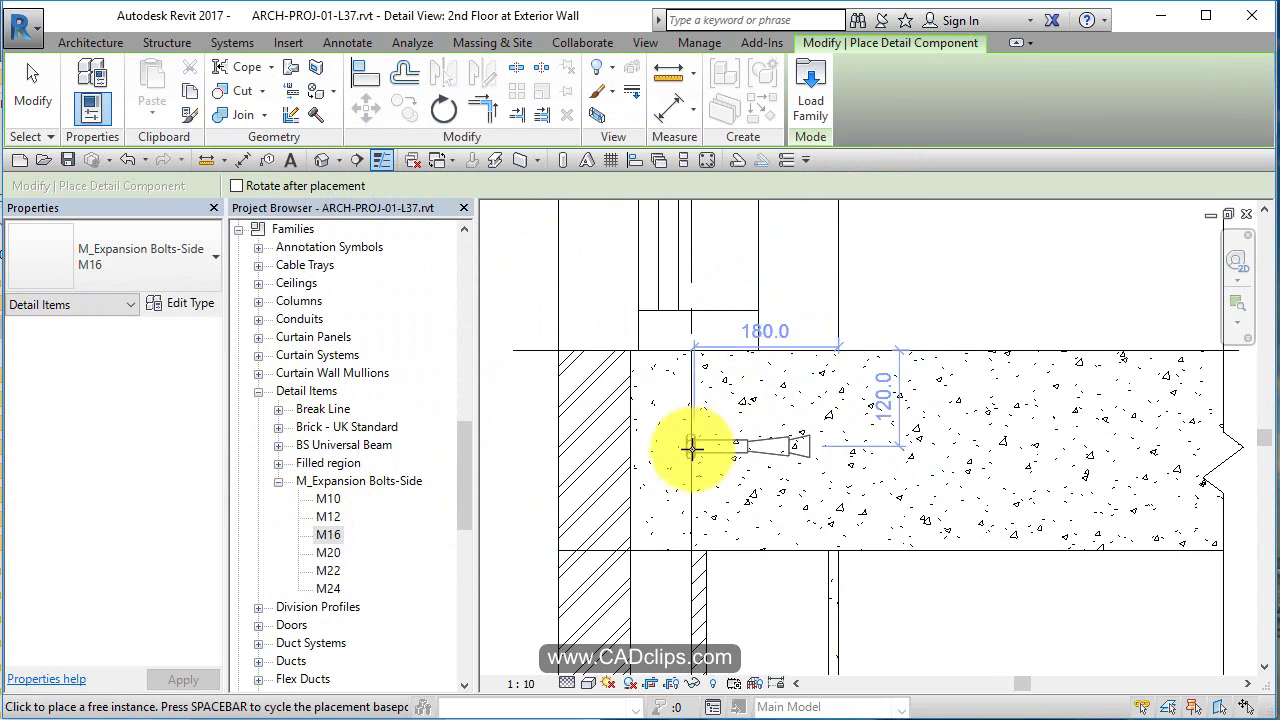
pyautogui.click(688, 449)
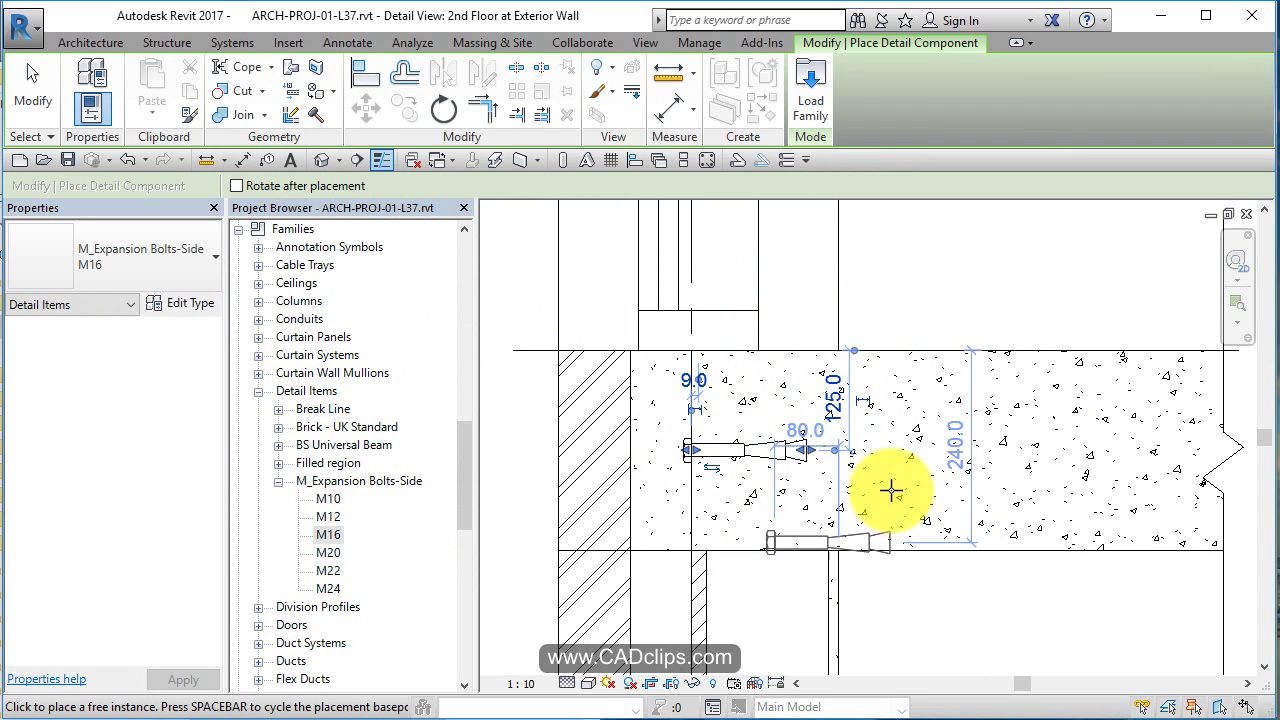
pyautogui.press('Escape')
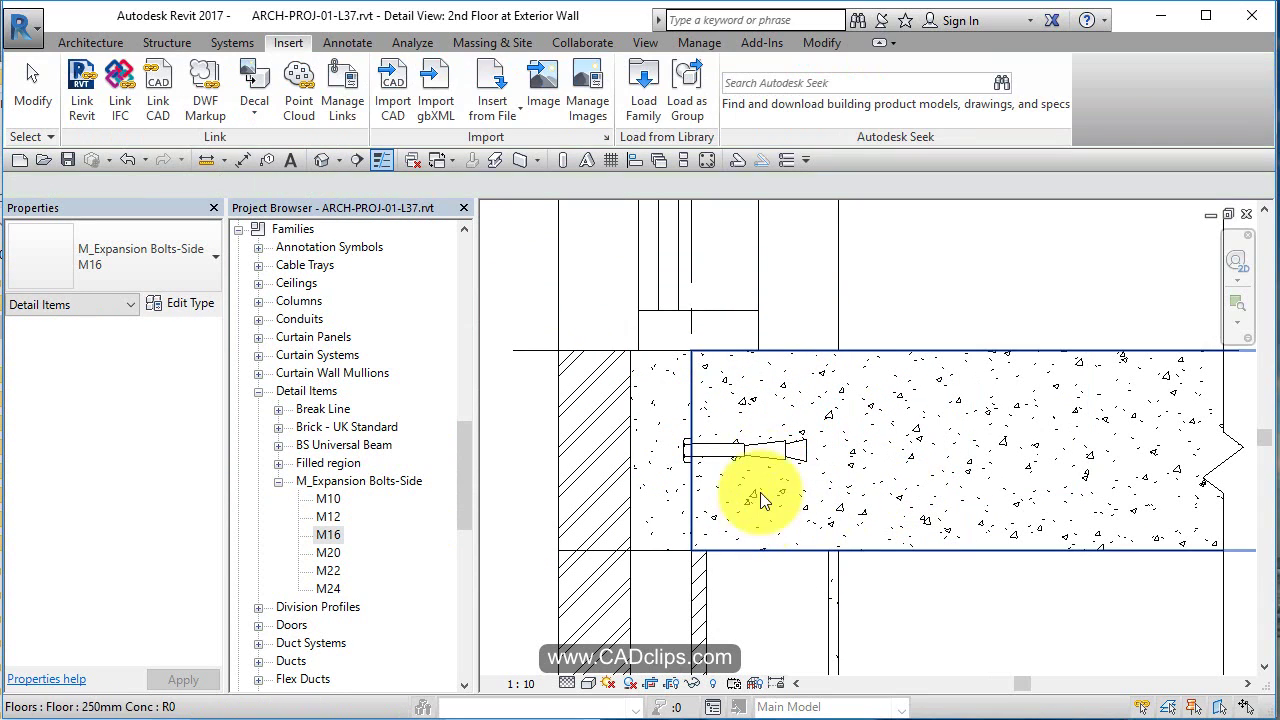
# Stretch the placed expansion bolt's tip deeper into the slab to a length of about 203 mm.
pyautogui.click(766, 458)
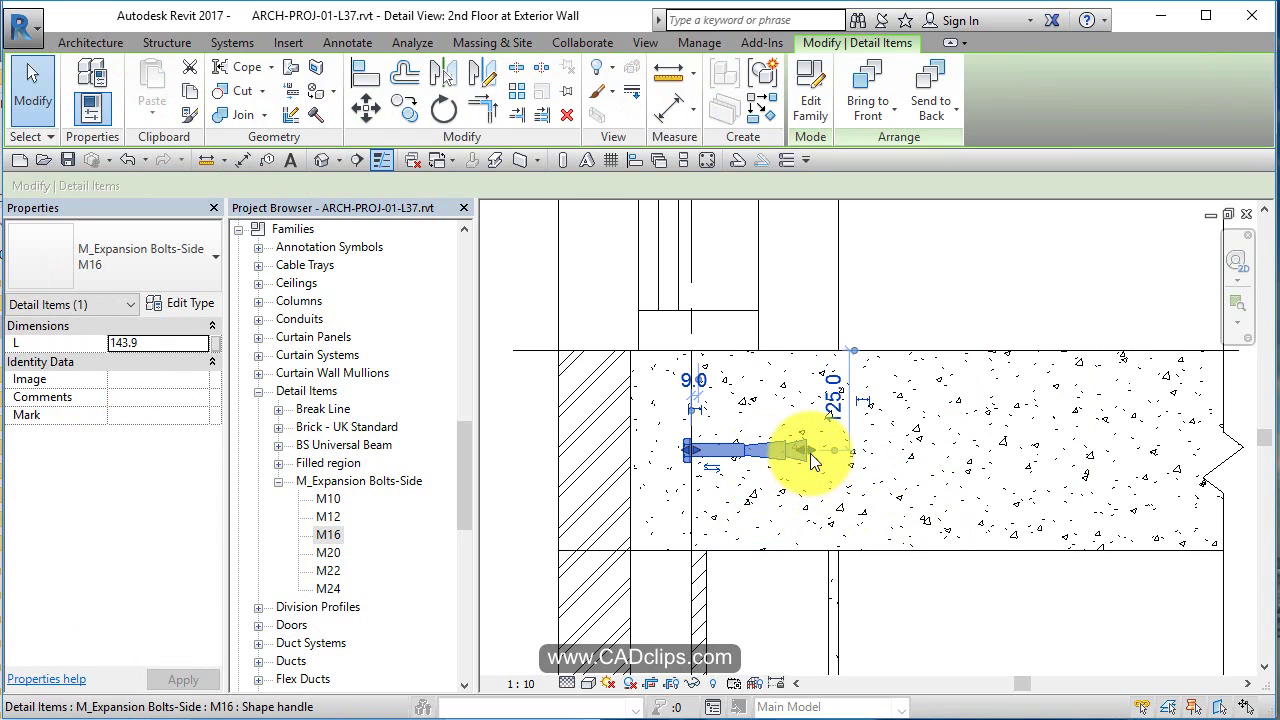
pyautogui.moveTo(810, 453); pyautogui.dragTo(878, 450)
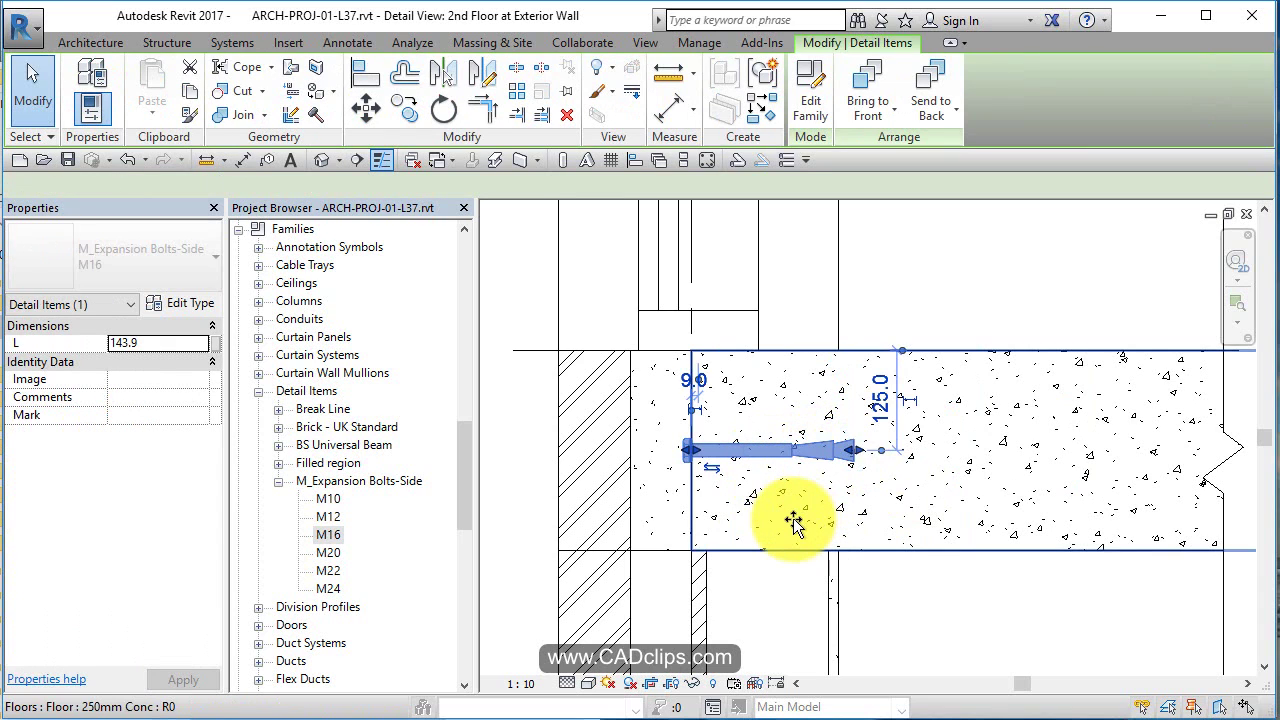
pyautogui.press('Escape')
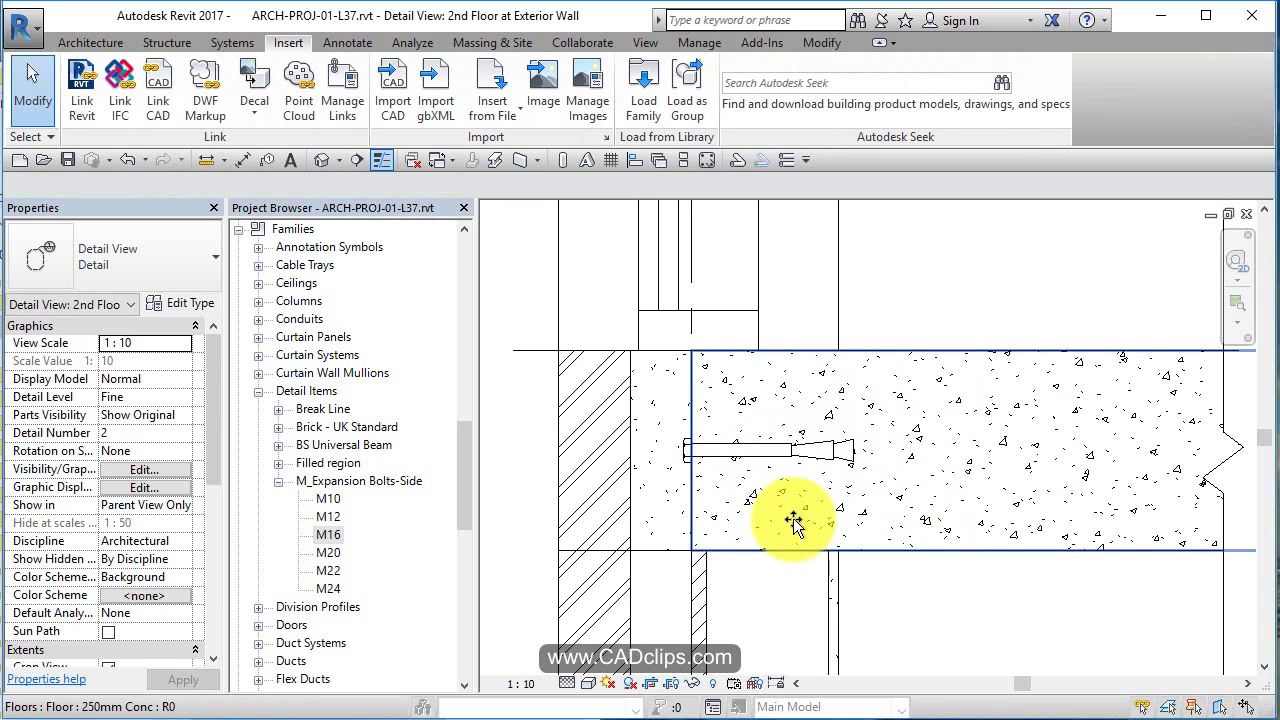
pyautogui.click(797, 451)
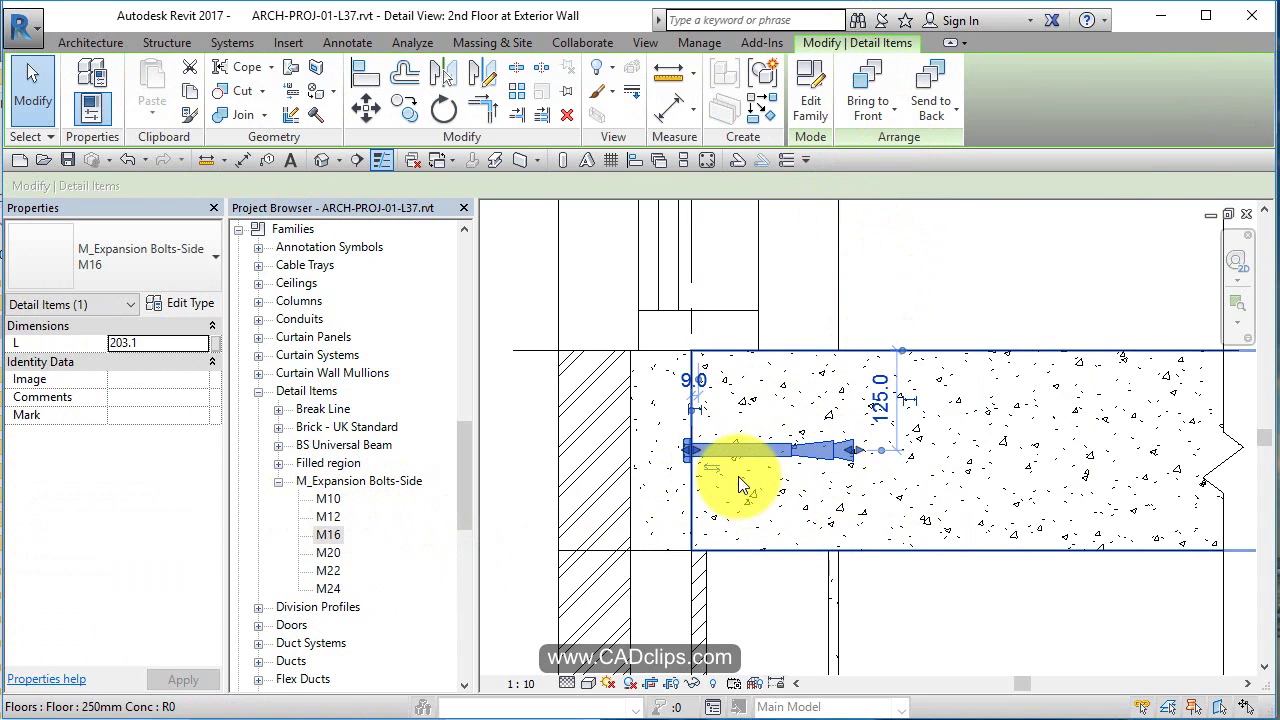
pyautogui.press('Escape')
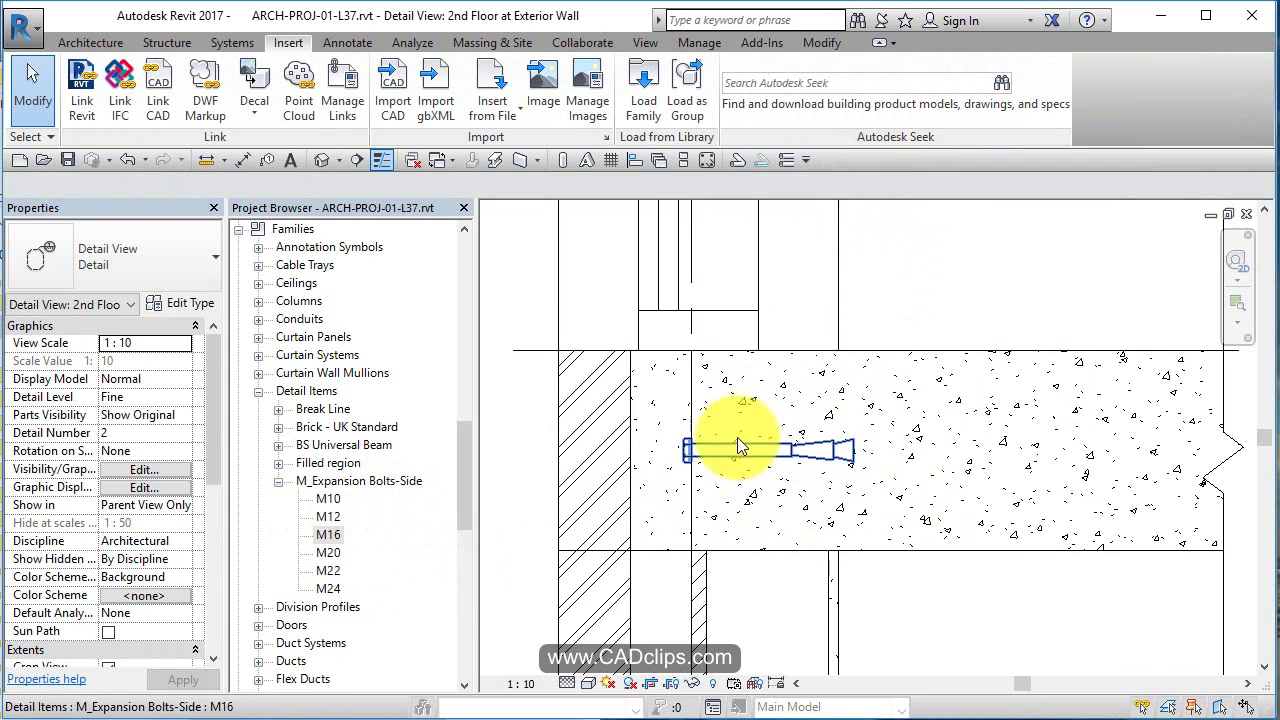
# Start loading another family and open the US Metric folder of the Libraries directory.
pyautogui.click(642, 96)
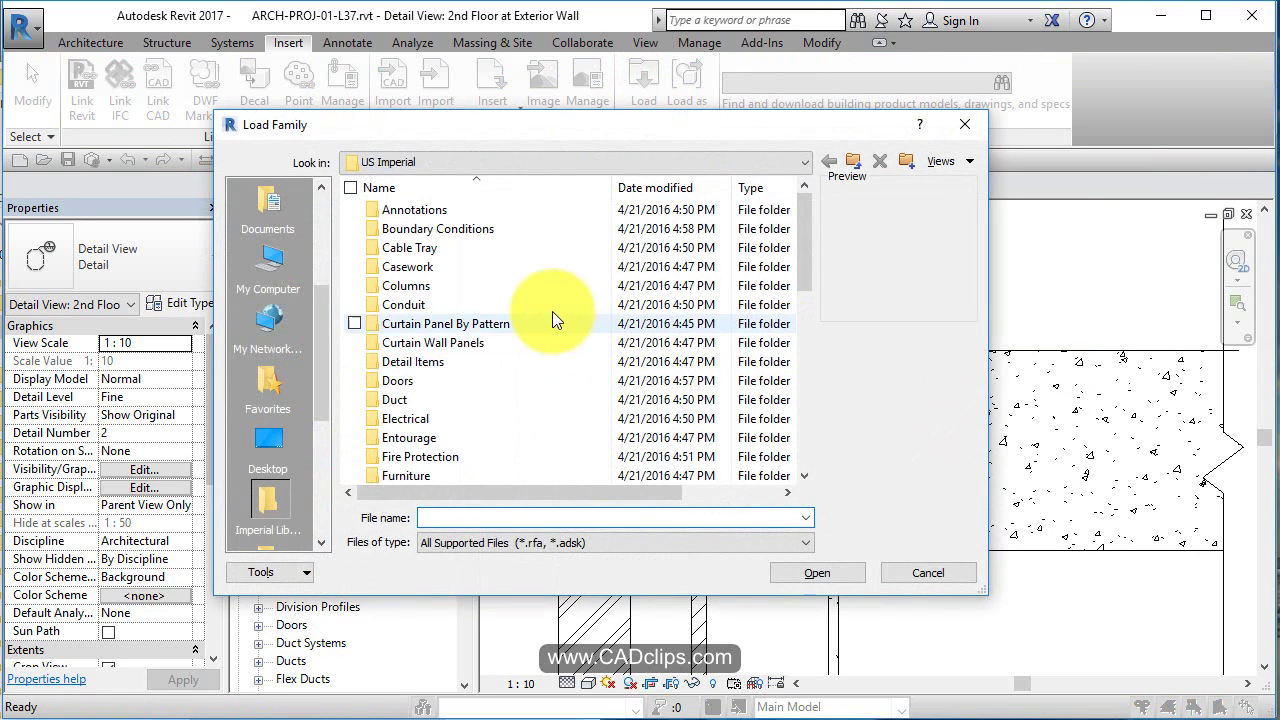
pyautogui.click(605, 159)
pyautogui.click(504, 277)
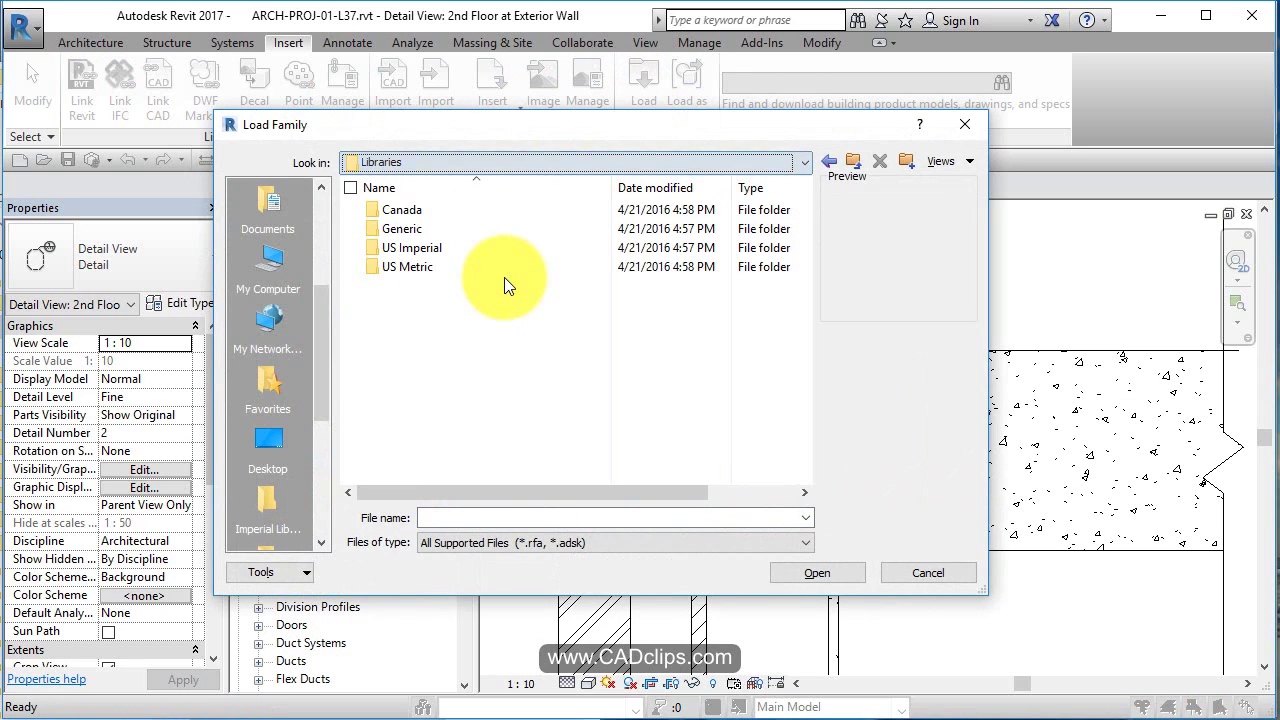
pyautogui.doubleClick(420, 267)
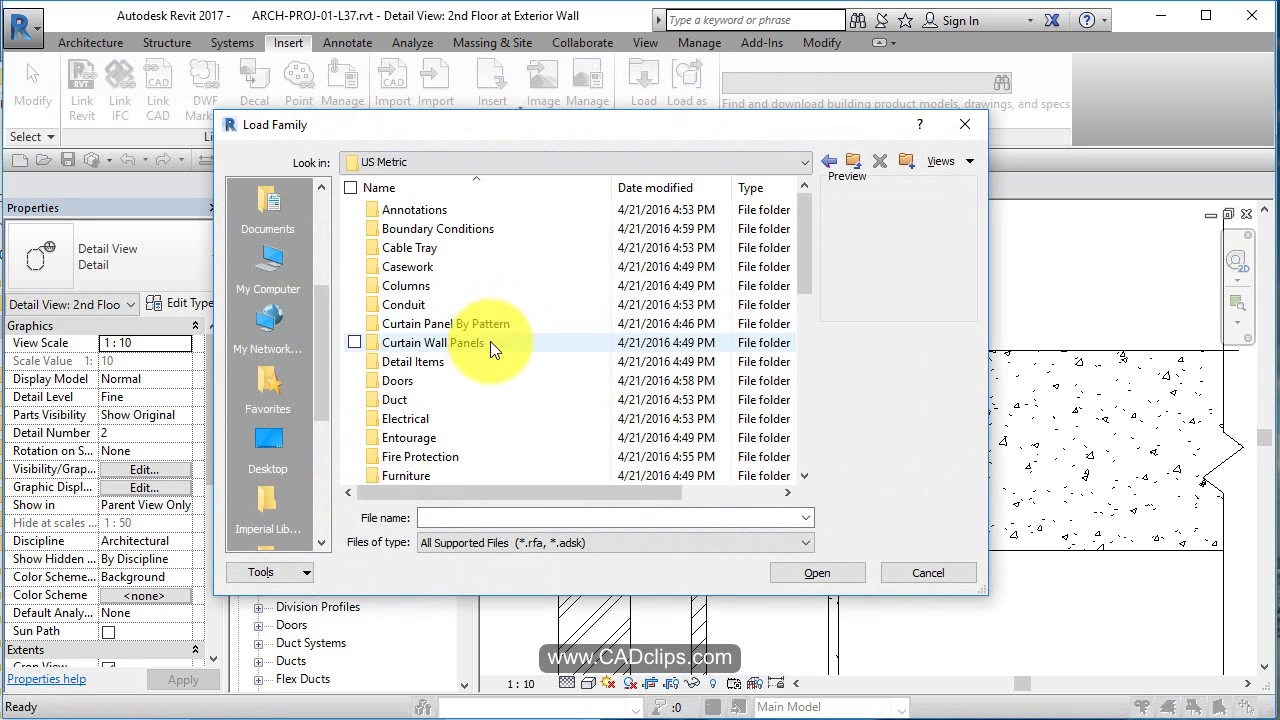
# Look through the US Metric category folders and open the Wood folder inside Structural Framing.
pyautogui.scroll(-2, 462, 350)
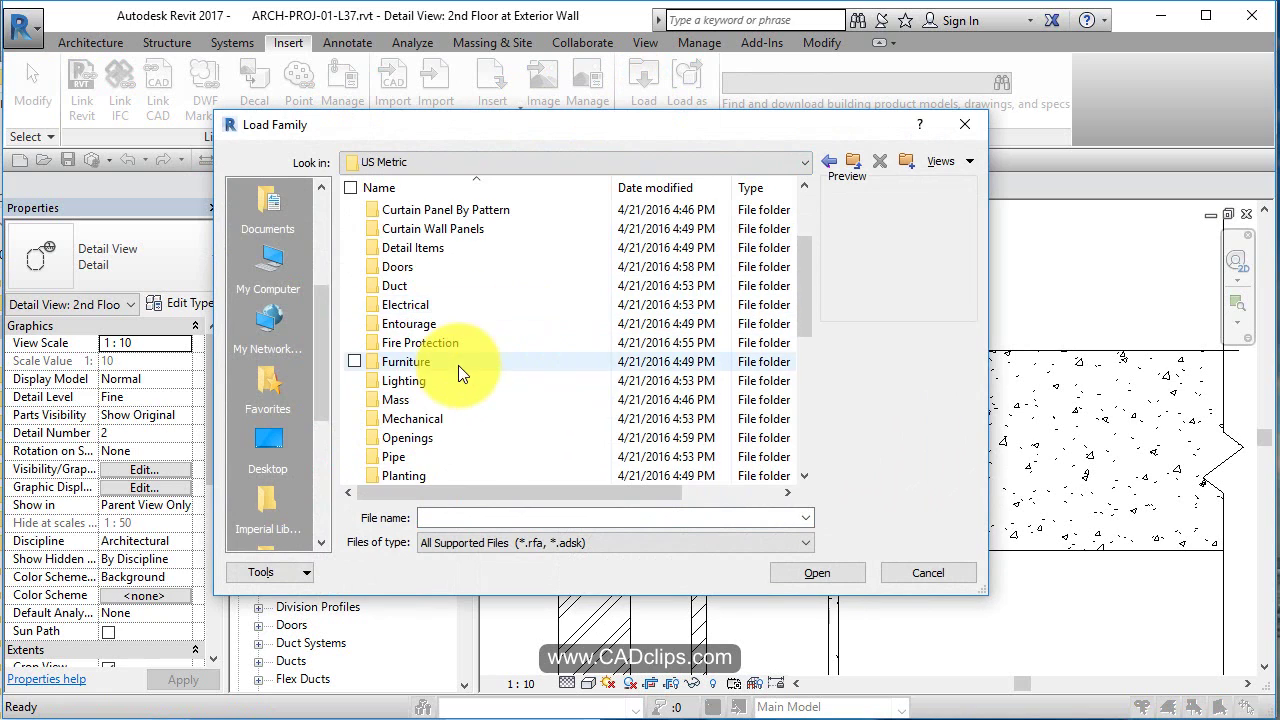
pyautogui.scroll(2, 452, 326)
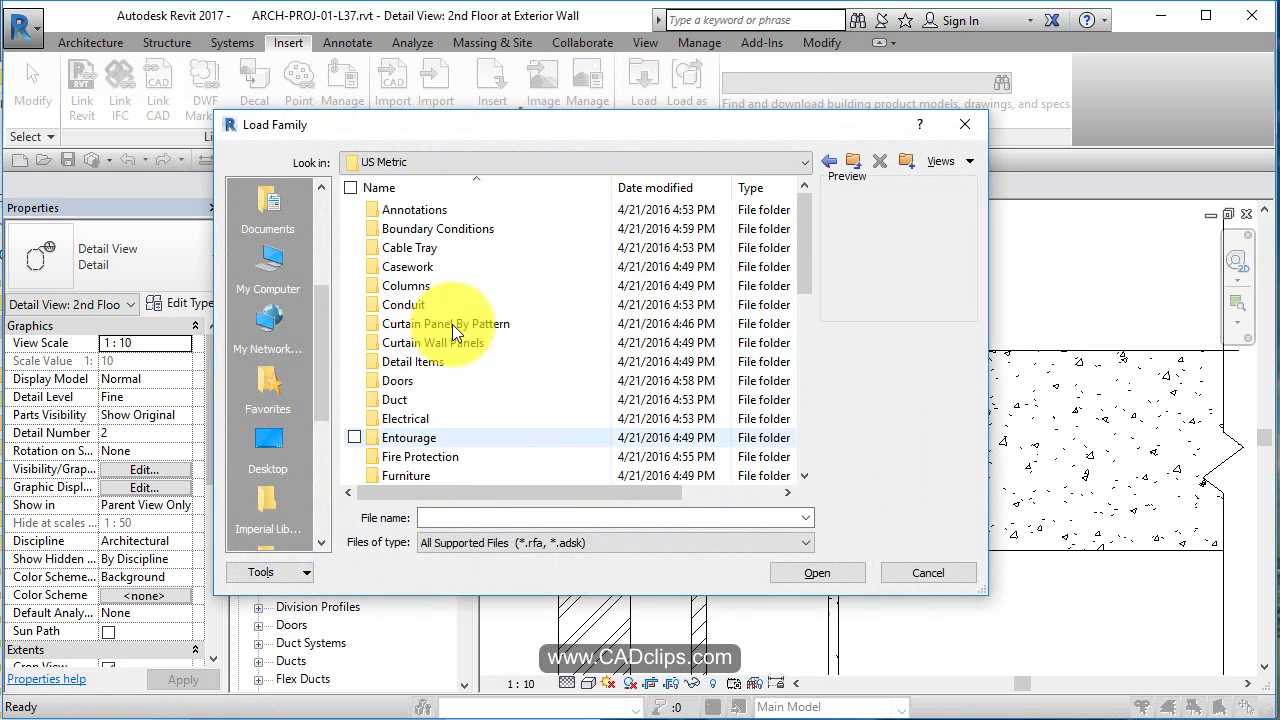
pyautogui.scroll(-4, 470, 320)
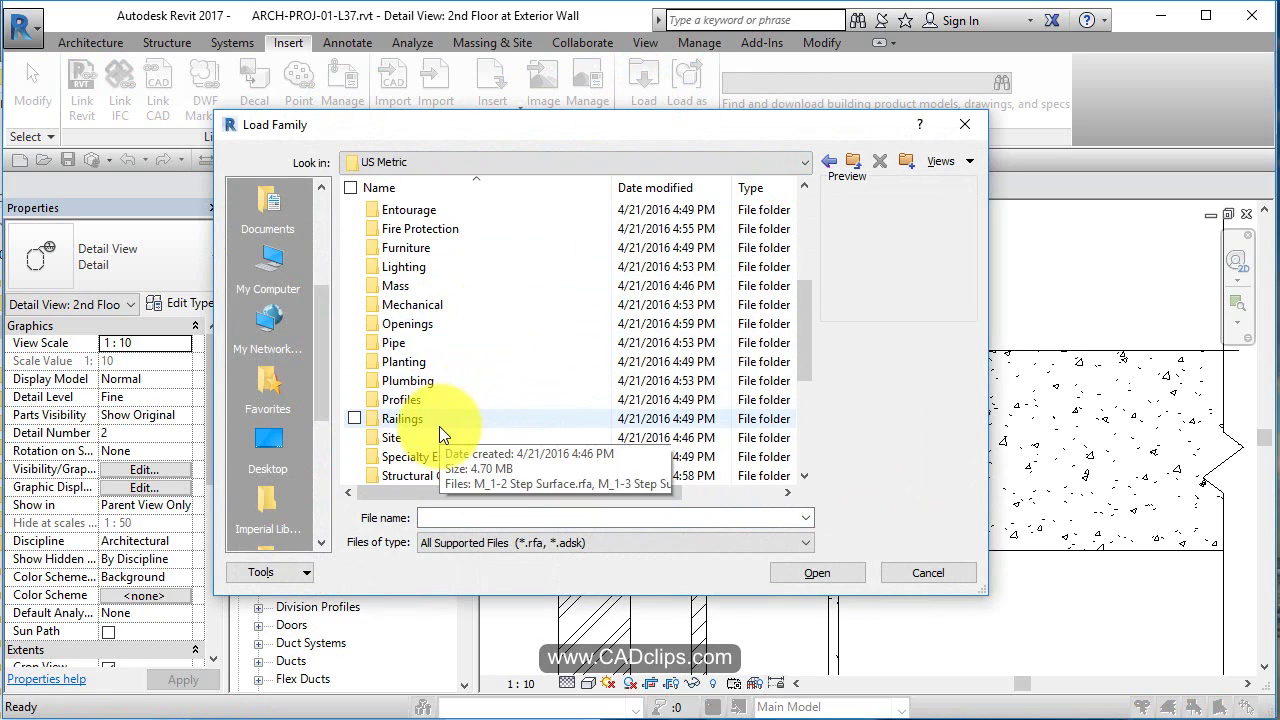
pyautogui.scroll(-4, 439, 426)
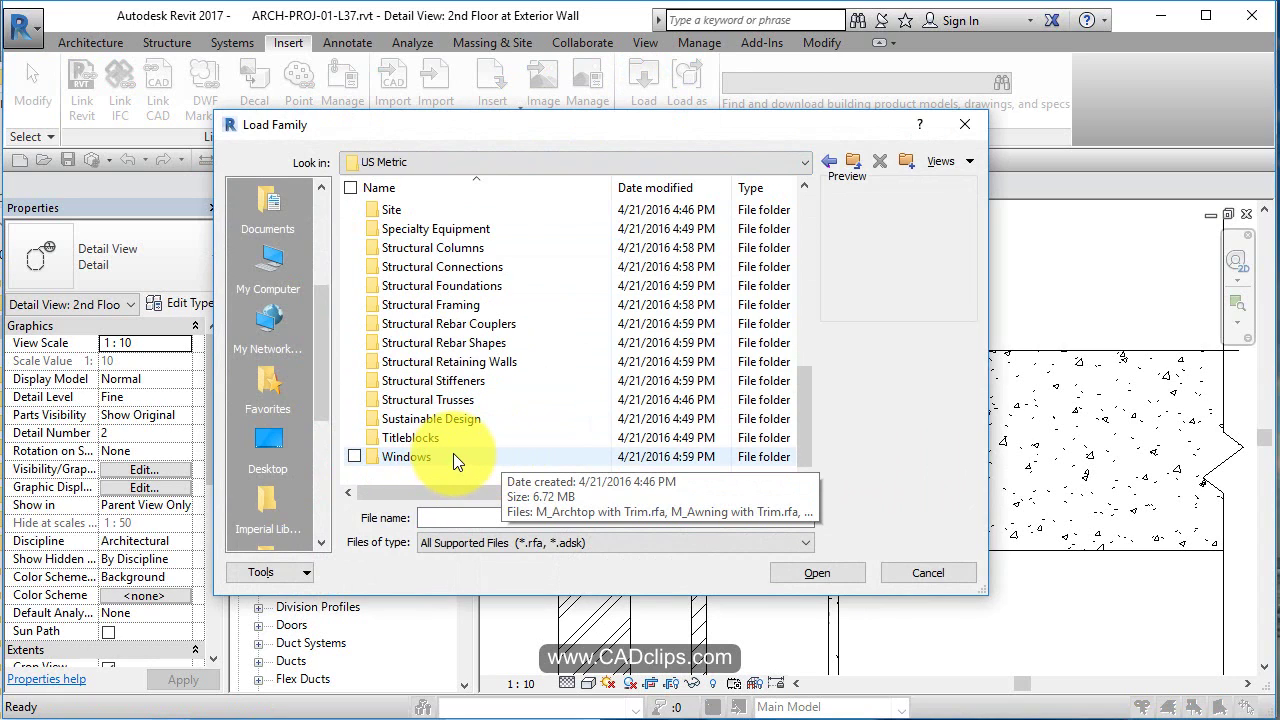
pyautogui.doubleClick(432, 304)
pyautogui.doubleClick(403, 286)
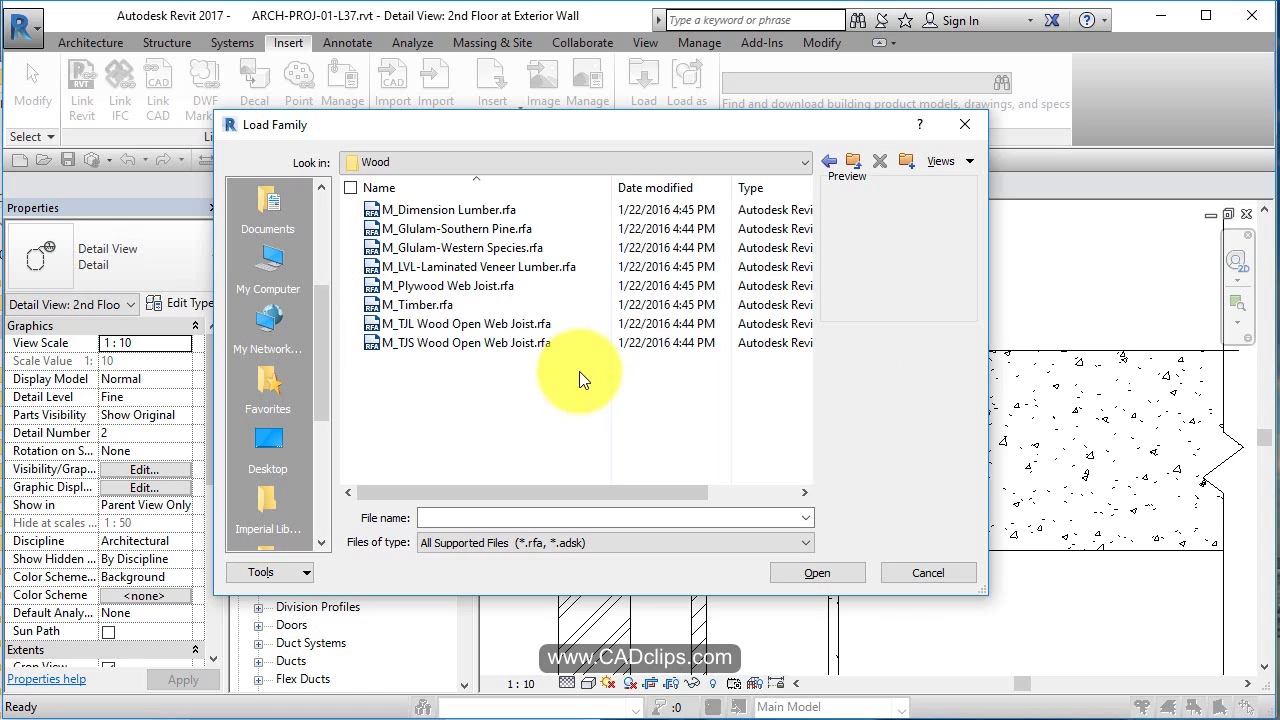
# Preview several wood framing families, then load all of them from M_Dimension Lumber through M_TJS Wood Open Web Joist together.
pyautogui.click(448, 305)
pyautogui.click(457, 286)
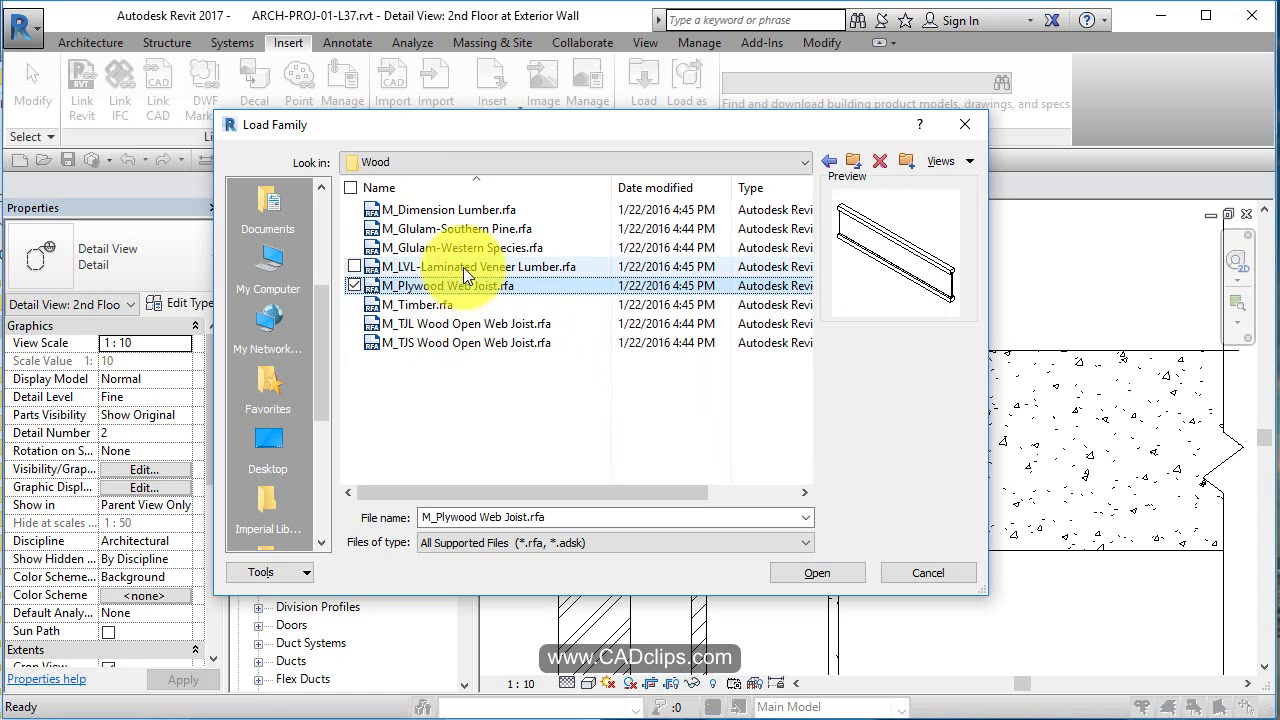
pyautogui.click(463, 267)
pyautogui.click(469, 216)
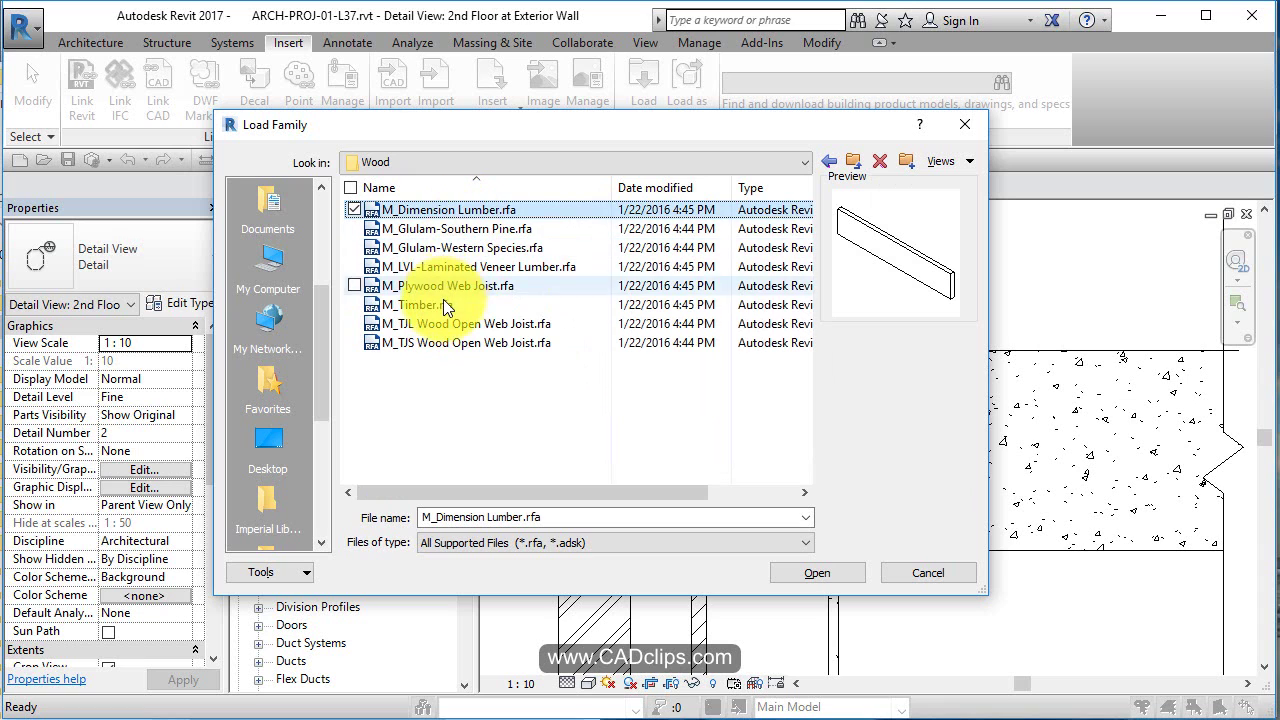
pyautogui.keyDown('shift'); pyautogui.click(462, 344); pyautogui.keyUp('shift')
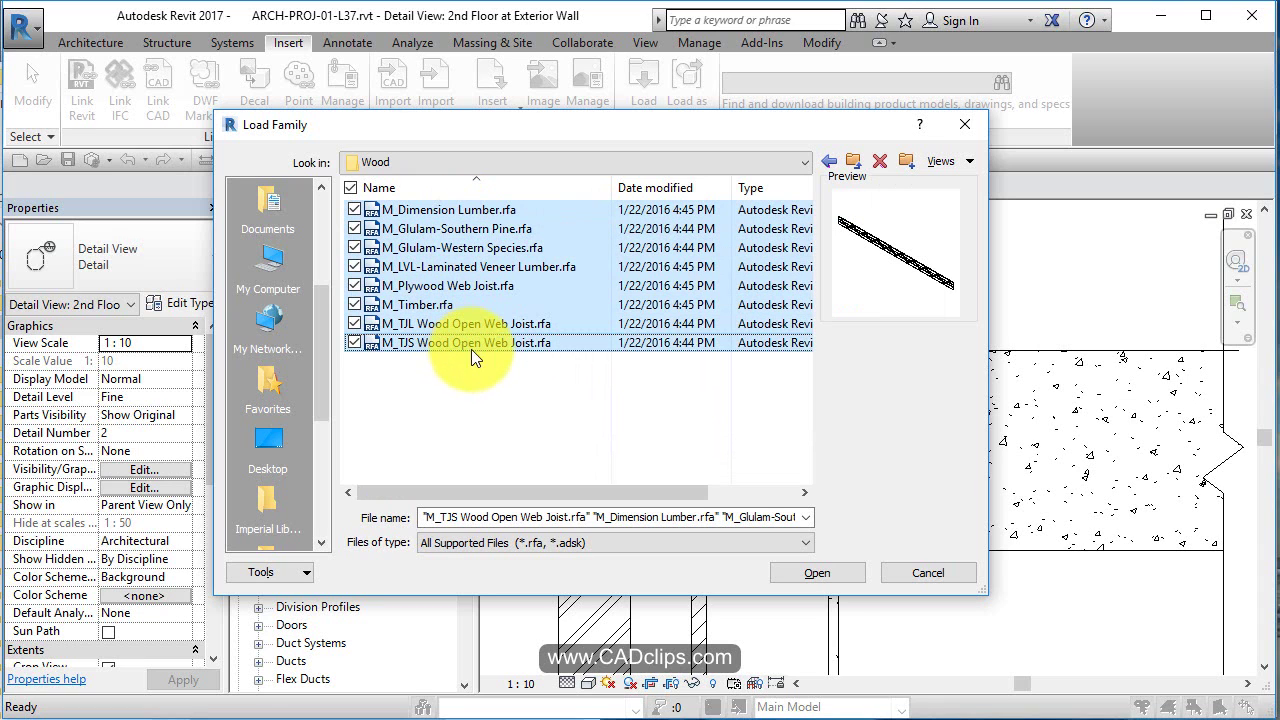
pyautogui.click(817, 573)
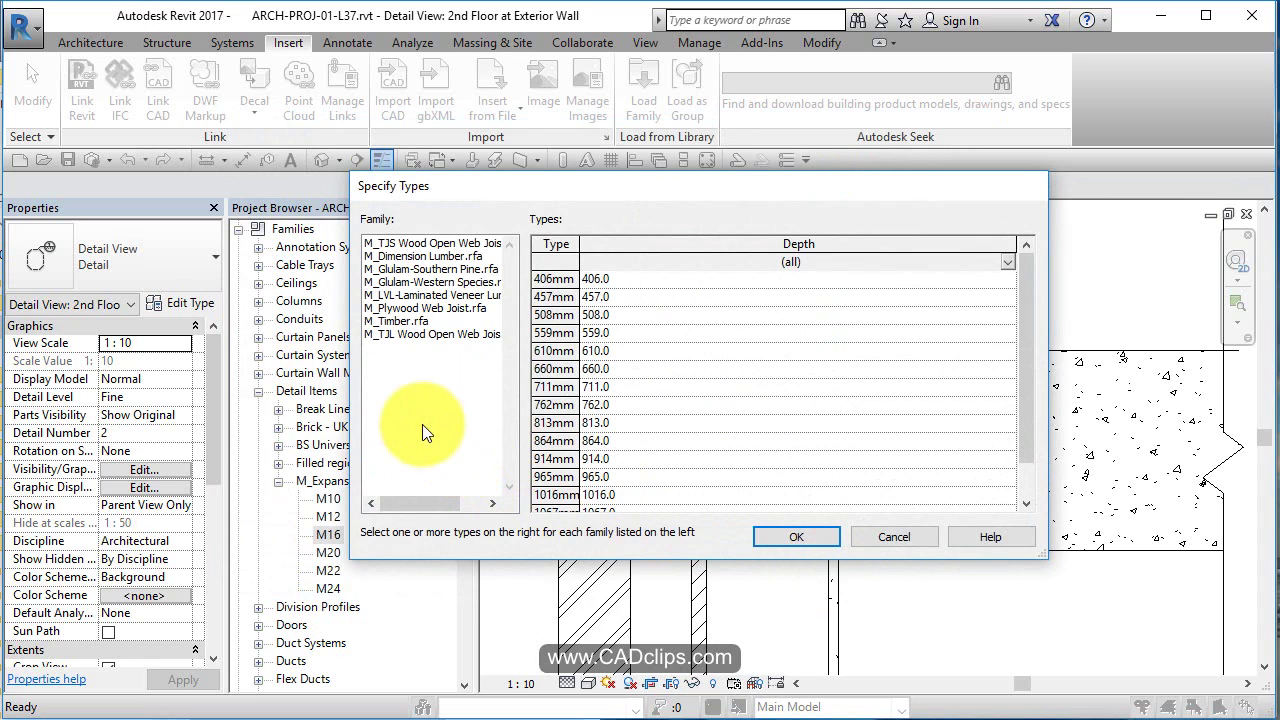
# Choose type 762mm for M_TJS Wood Open Web Joist and types 38x184, 38x286 and 38x337 for M_Dimension Lumber.
pyautogui.click(463, 242)
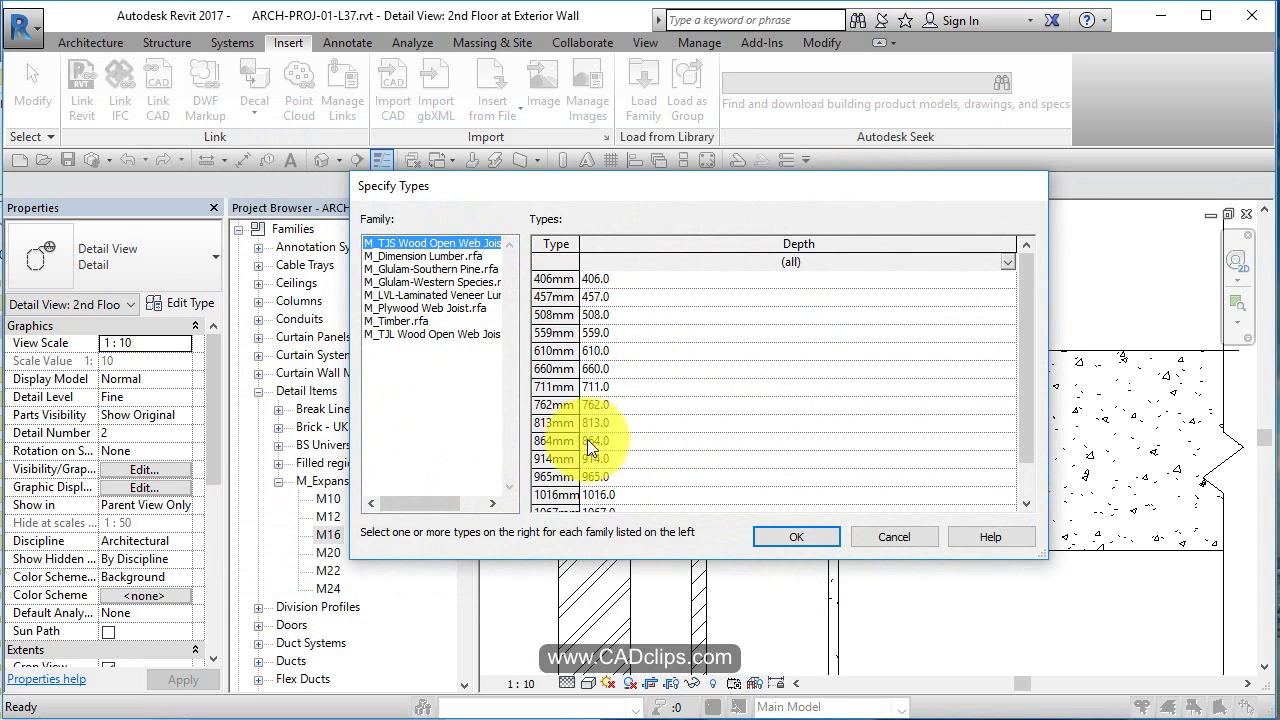
pyautogui.click(568, 405)
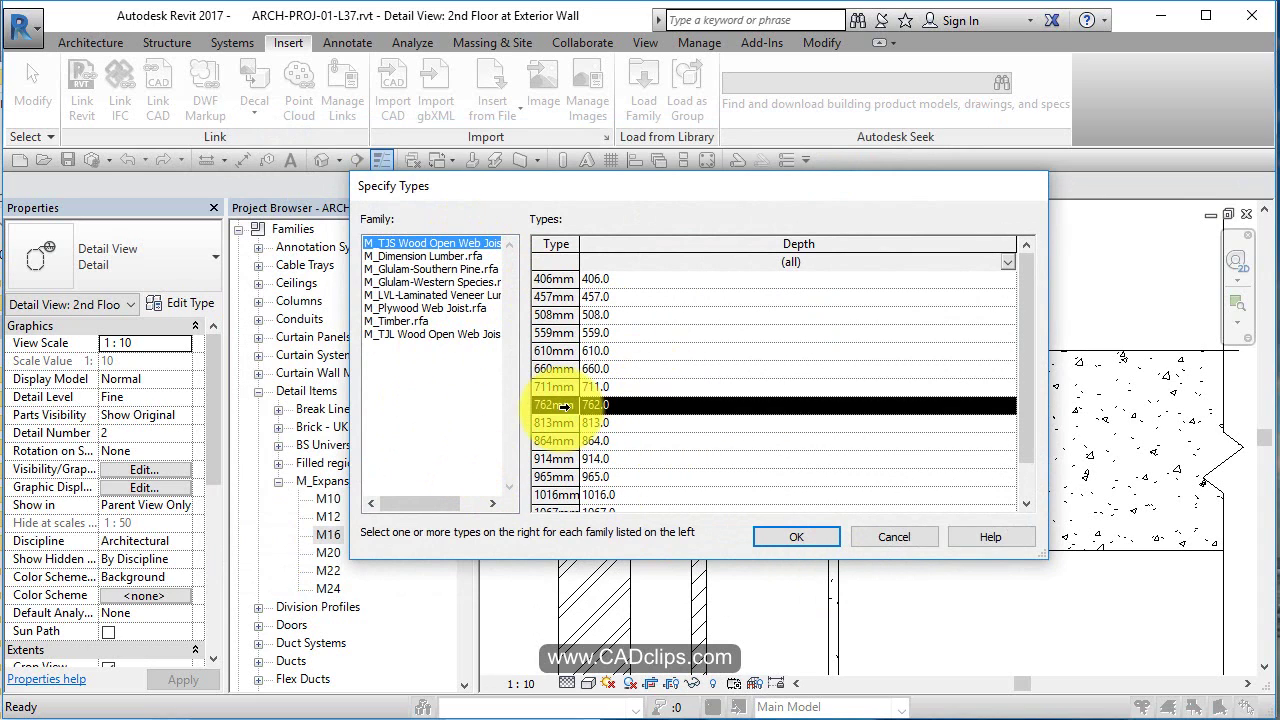
pyautogui.click(441, 257)
pyautogui.click(549, 351)
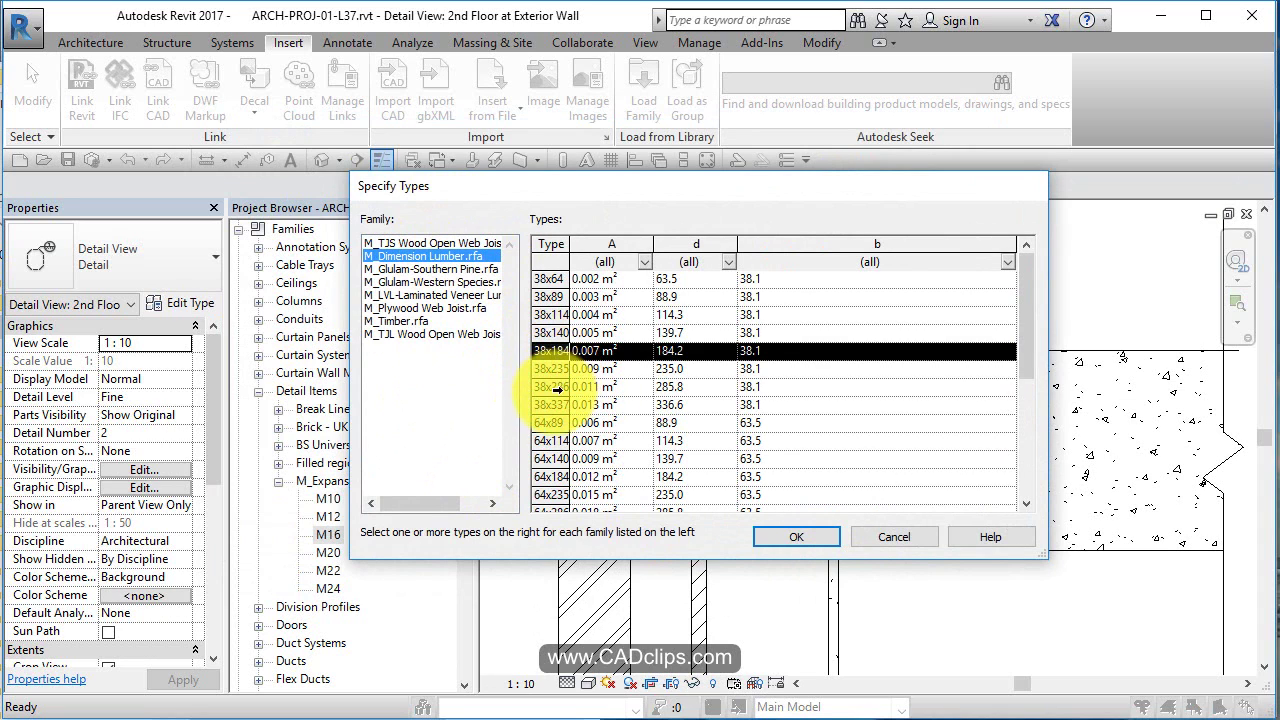
pyautogui.keyDown('ctrl'); pyautogui.click(549, 387); pyautogui.keyUp('ctrl')
pyautogui.keyDown('ctrl'); pyautogui.click(549, 406); pyautogui.keyUp('ctrl')
# Check the type catalogs of the glulam, LVL and plywood joist families, then choose types 140x235, 140x387 and 140x546 for M_Timber.
pyautogui.click(448, 268)
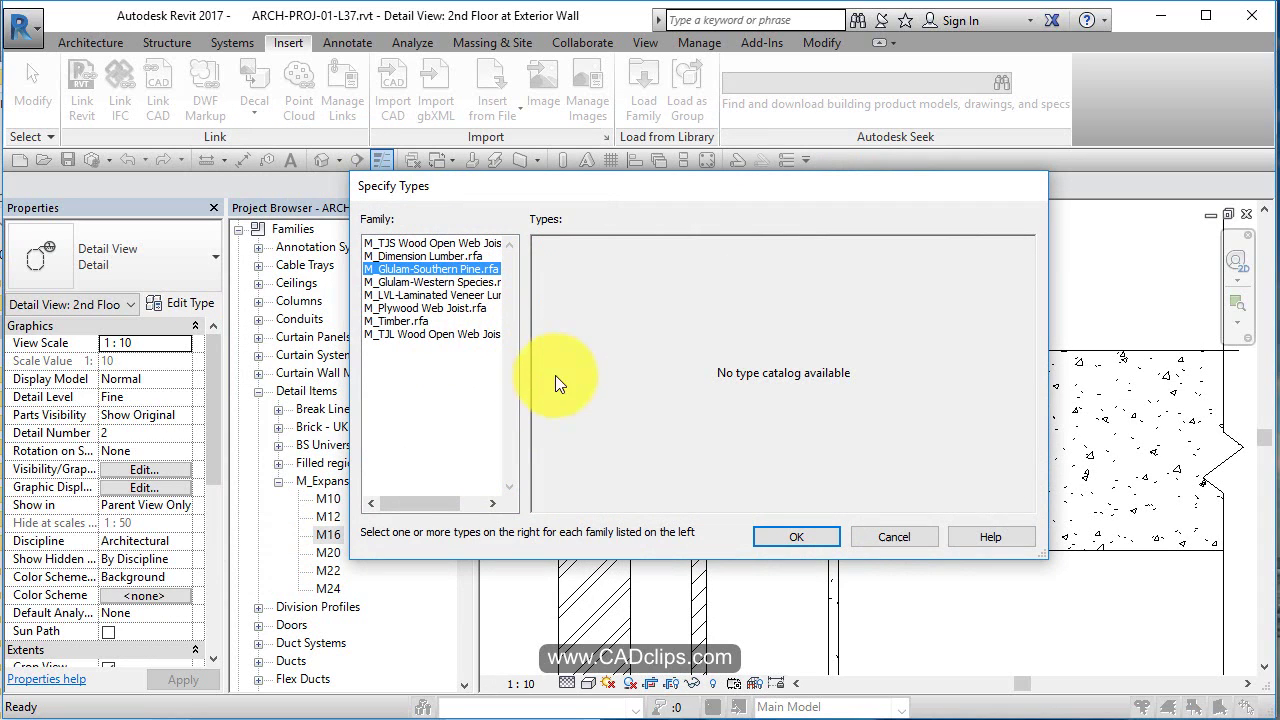
pyautogui.click(449, 284)
pyautogui.click(452, 296)
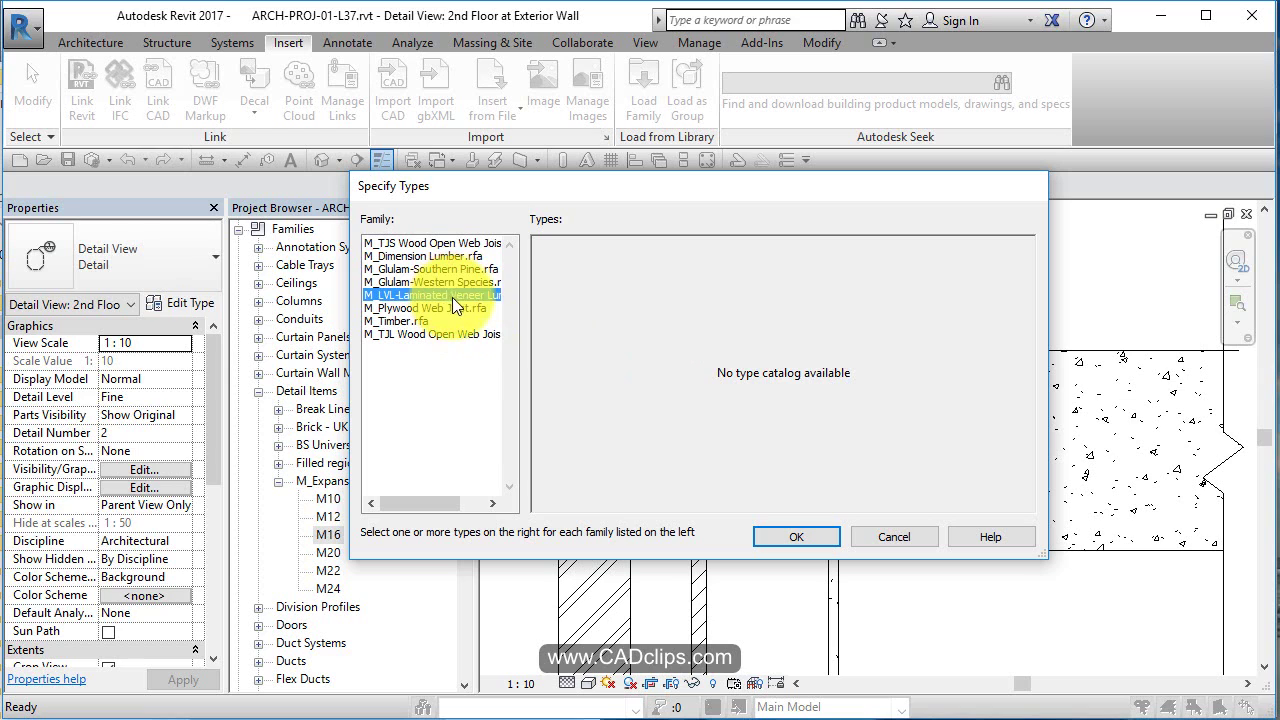
pyautogui.click(442, 309)
pyautogui.click(424, 321)
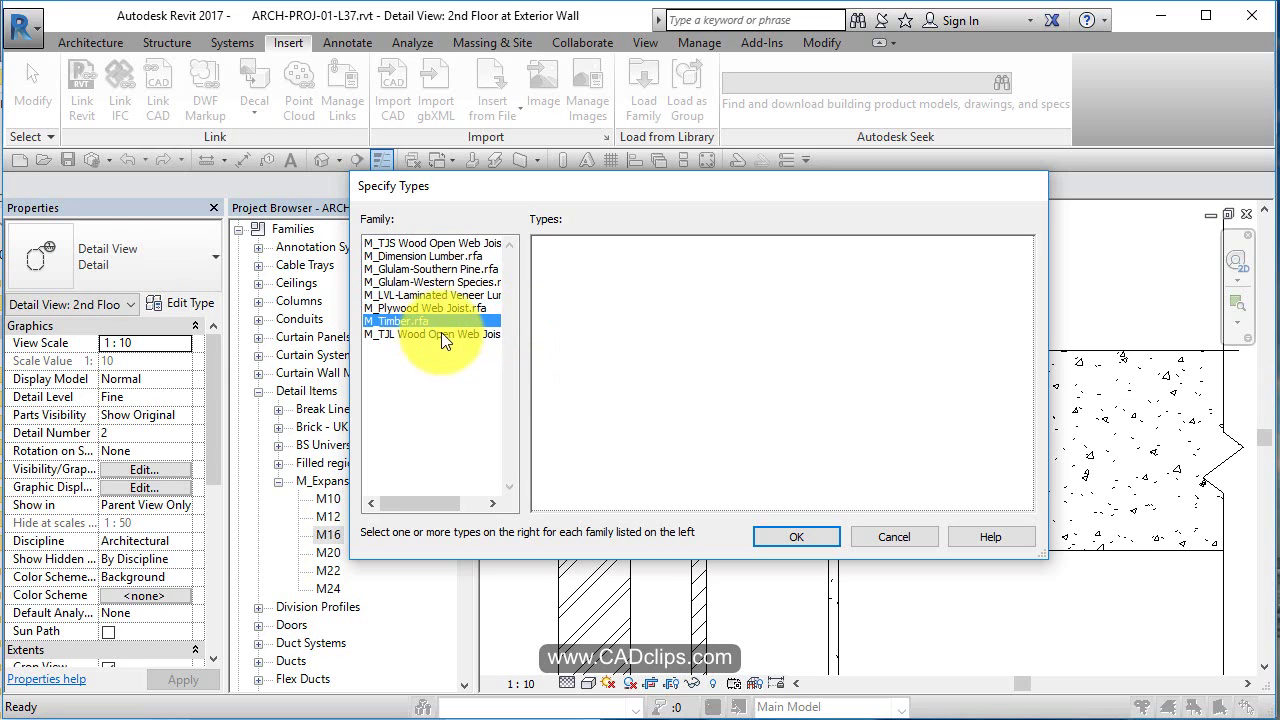
pyautogui.click(553, 332)
pyautogui.keyDown('ctrl'); pyautogui.click(553, 386); pyautogui.keyUp('ctrl')
pyautogui.keyDown('ctrl'); pyautogui.click(553, 440); pyautogui.keyUp('ctrl')
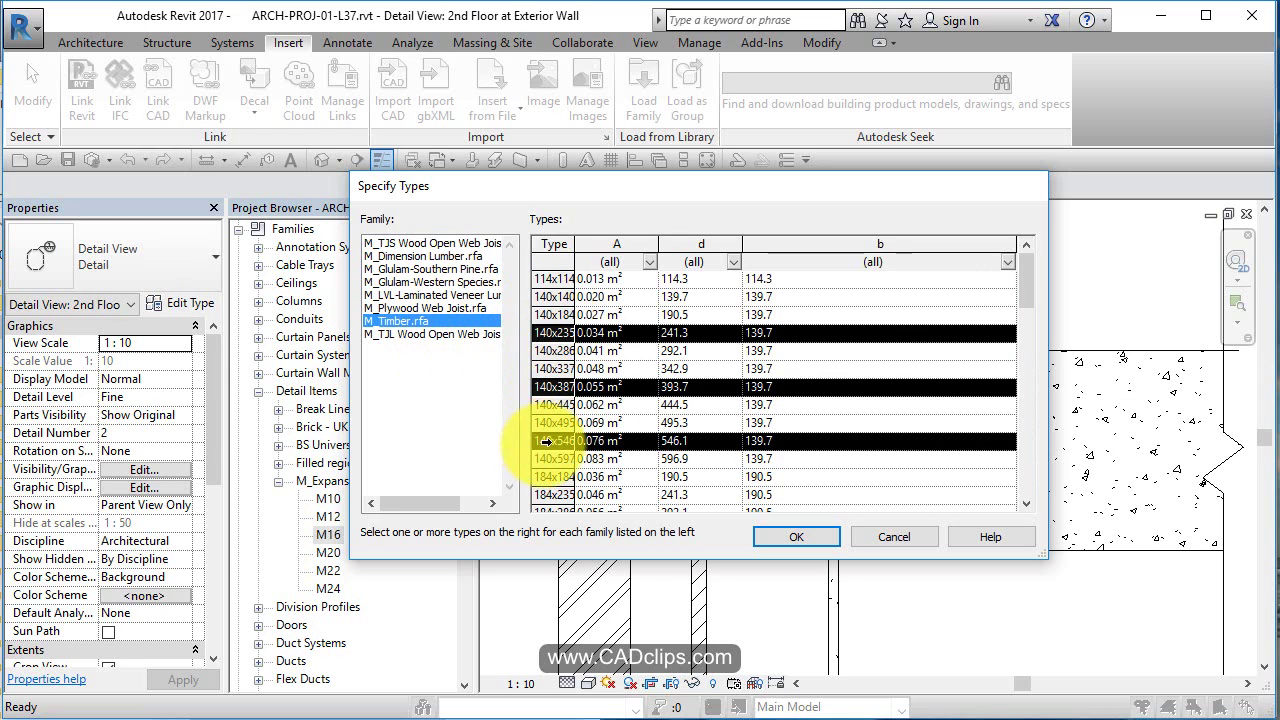
# Choose types 610mm, 711mm and 864mm for M_TJL Wood Open Web Joist and load the chosen wood framing types.
pyautogui.click(464, 333)
pyautogui.click(553, 368)
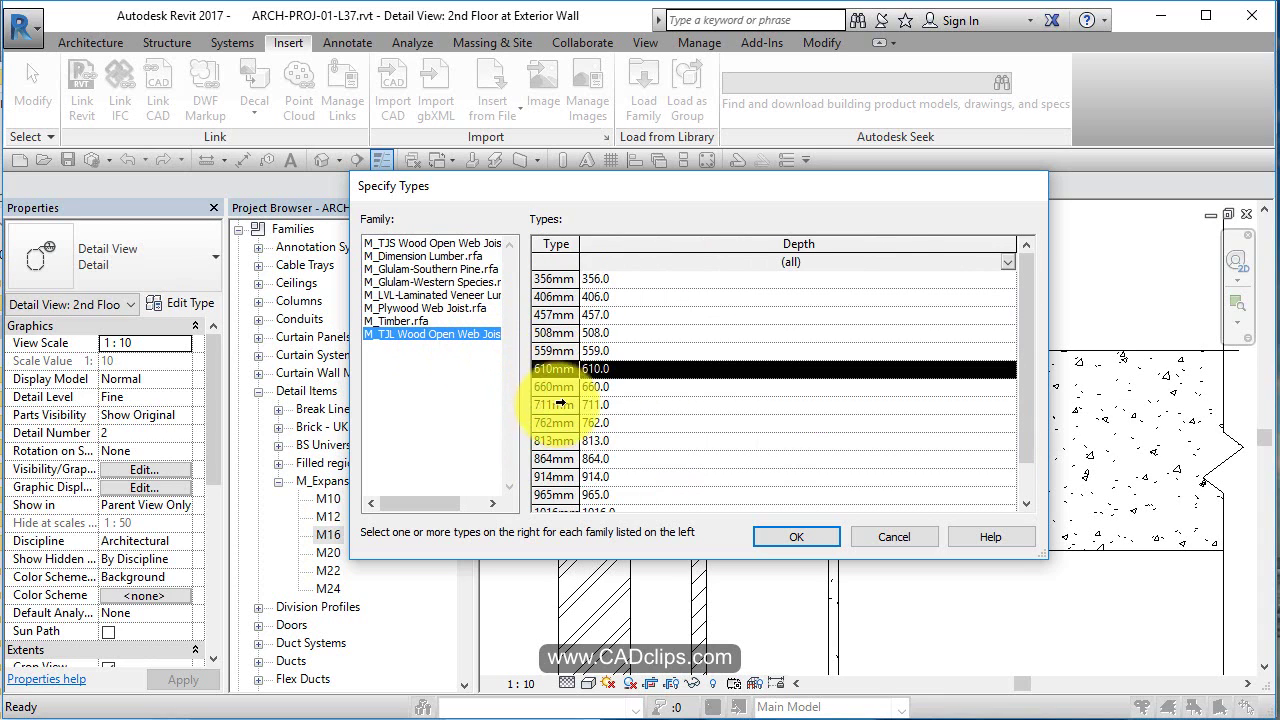
pyautogui.keyDown('ctrl'); pyautogui.click(553, 404); pyautogui.keyUp('ctrl')
pyautogui.keyDown('ctrl'); pyautogui.click(553, 458); pyautogui.keyUp('ctrl')
pyautogui.click(795, 537)
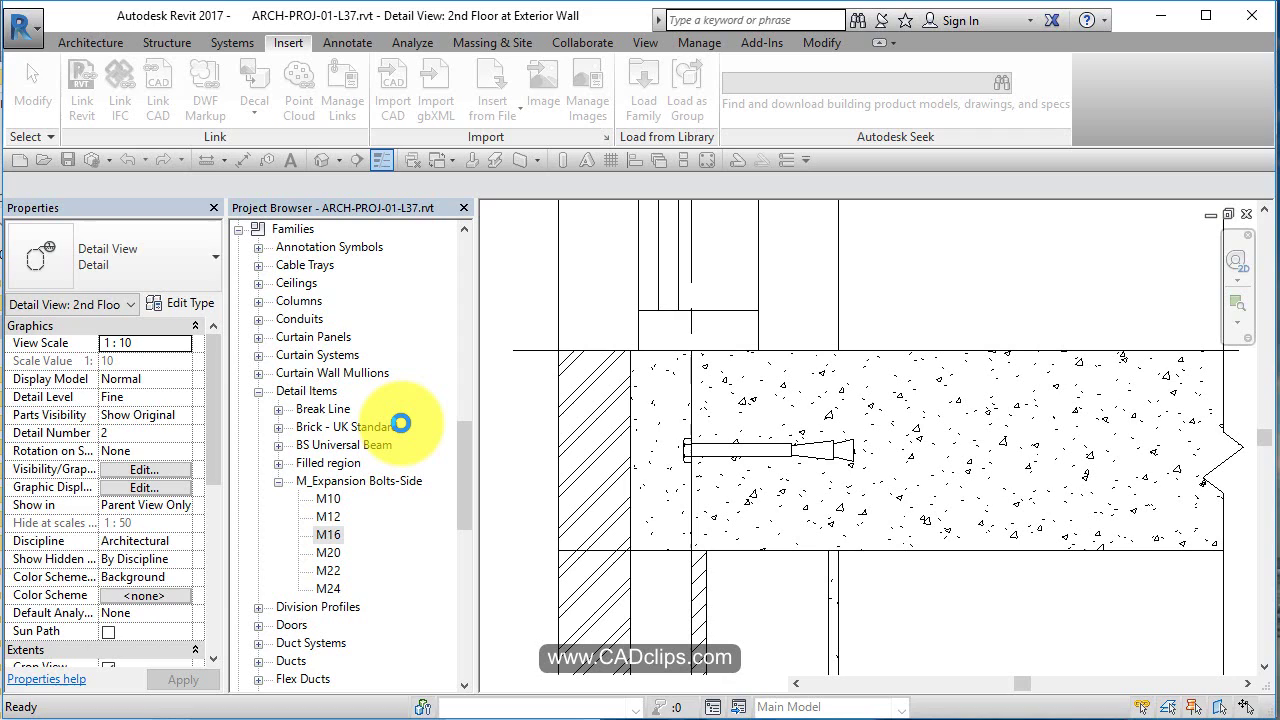
# Collapse the M_Expansion Bolts-Side family, start loading another family and open the Detail Items folder of the US Metric library.
pyautogui.click(278, 481)
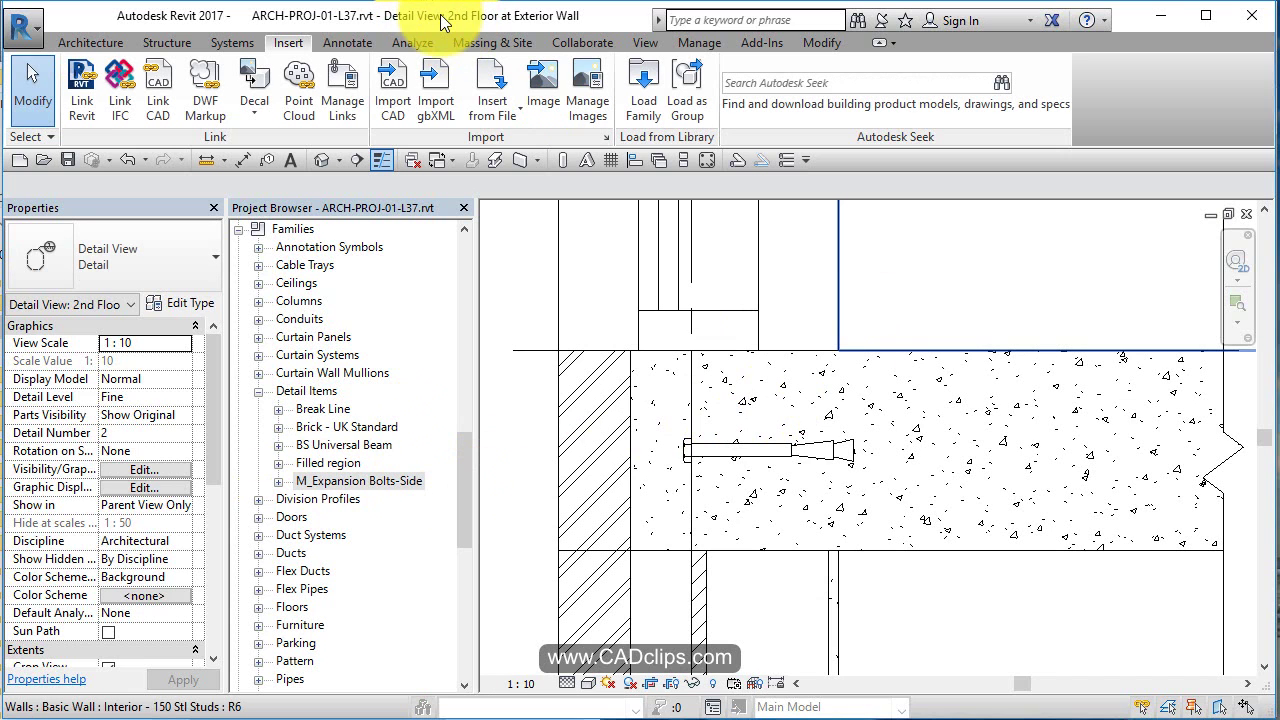
pyautogui.click(645, 100)
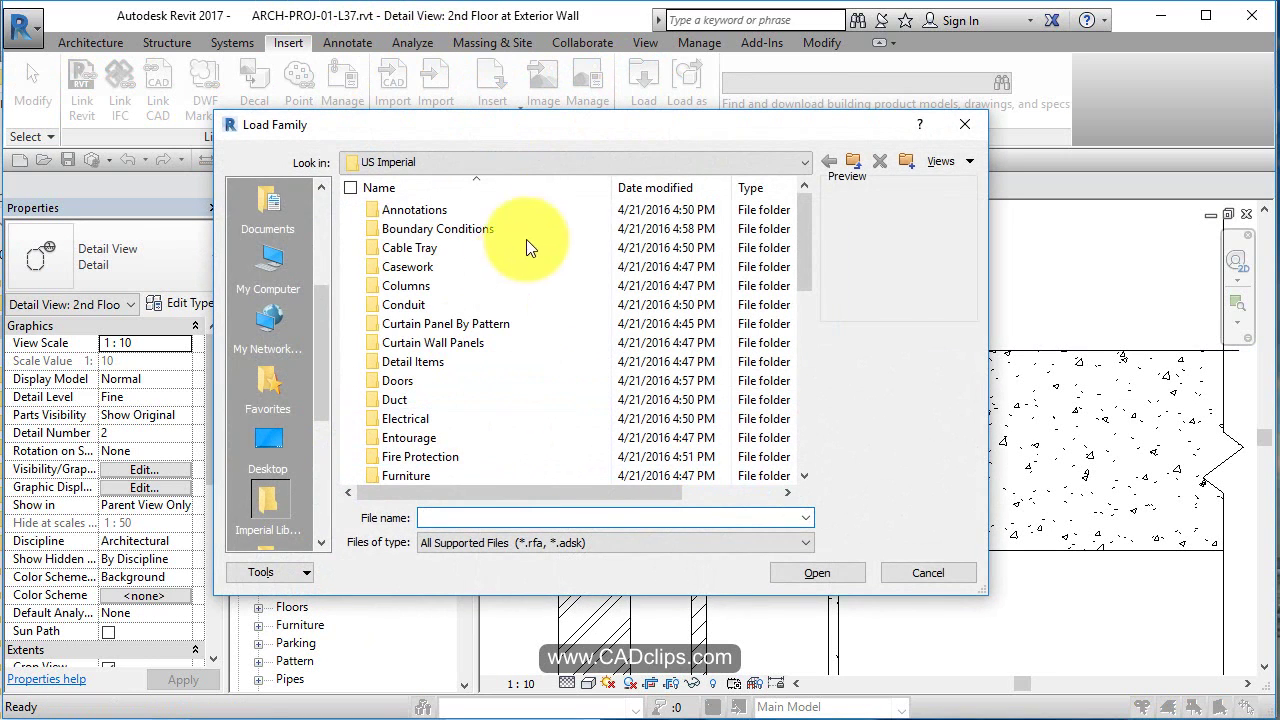
pyautogui.click(852, 160)
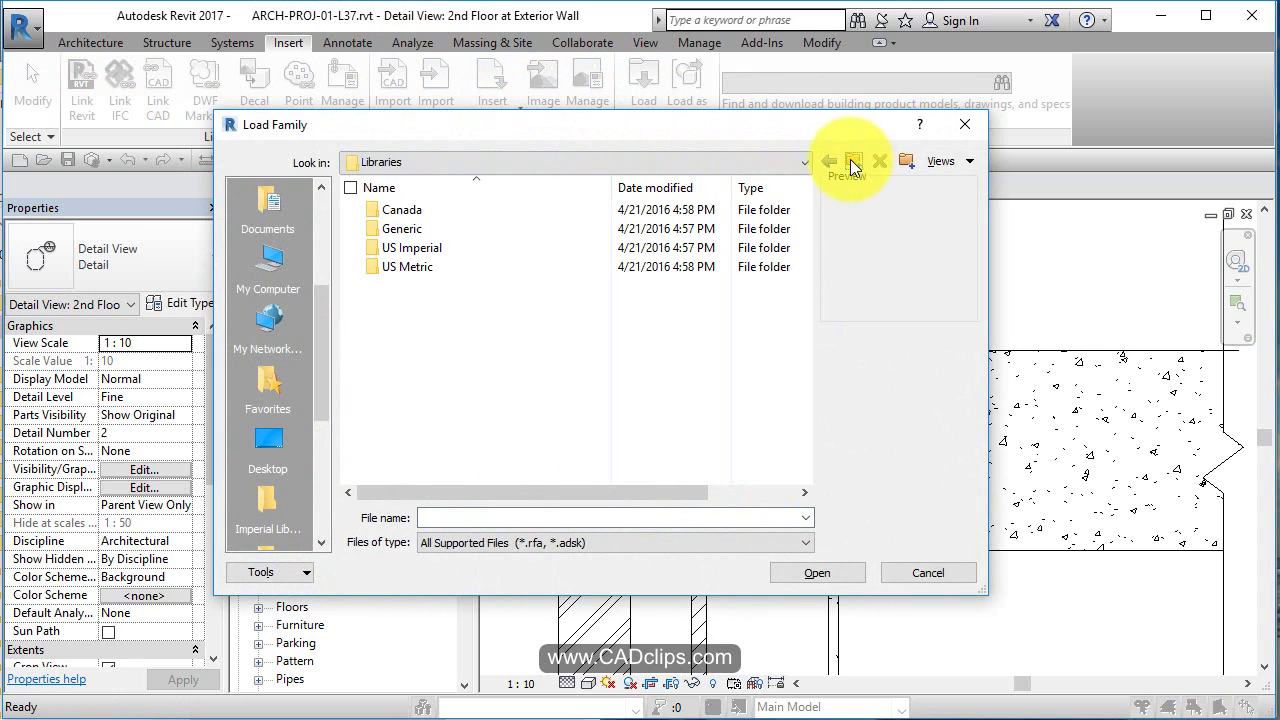
pyautogui.doubleClick(425, 264)
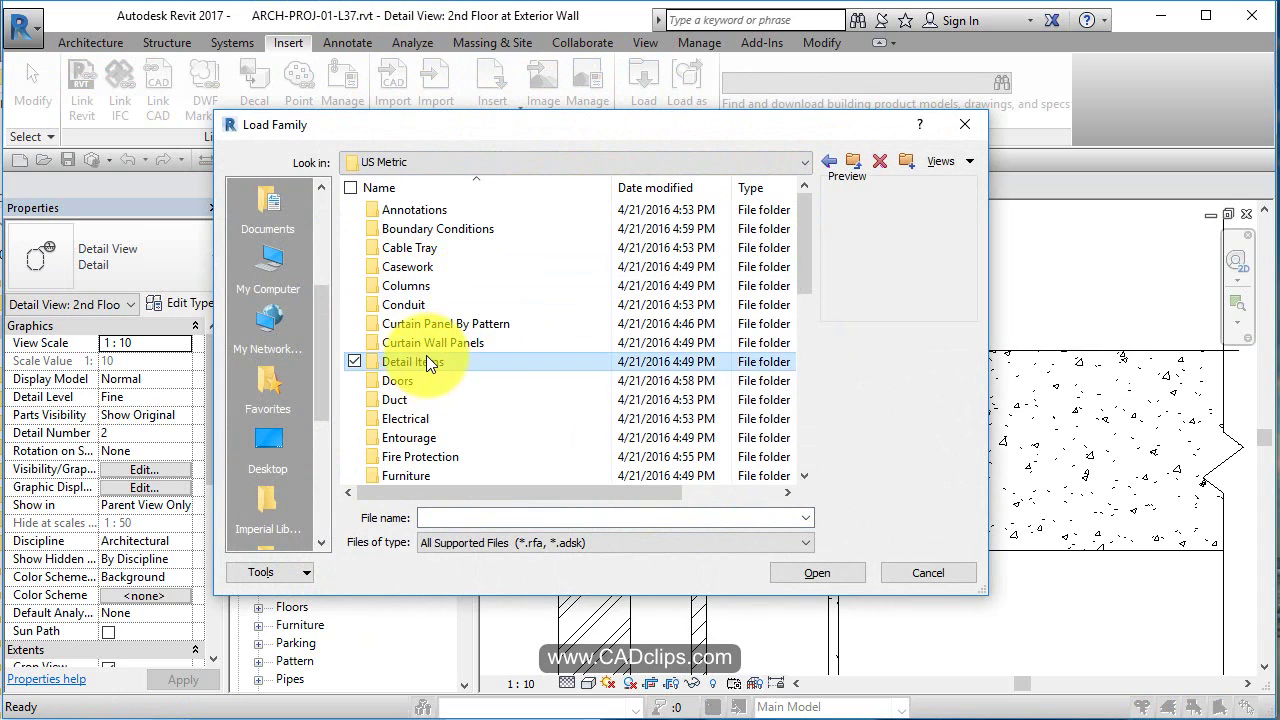
pyautogui.doubleClick(426, 361)
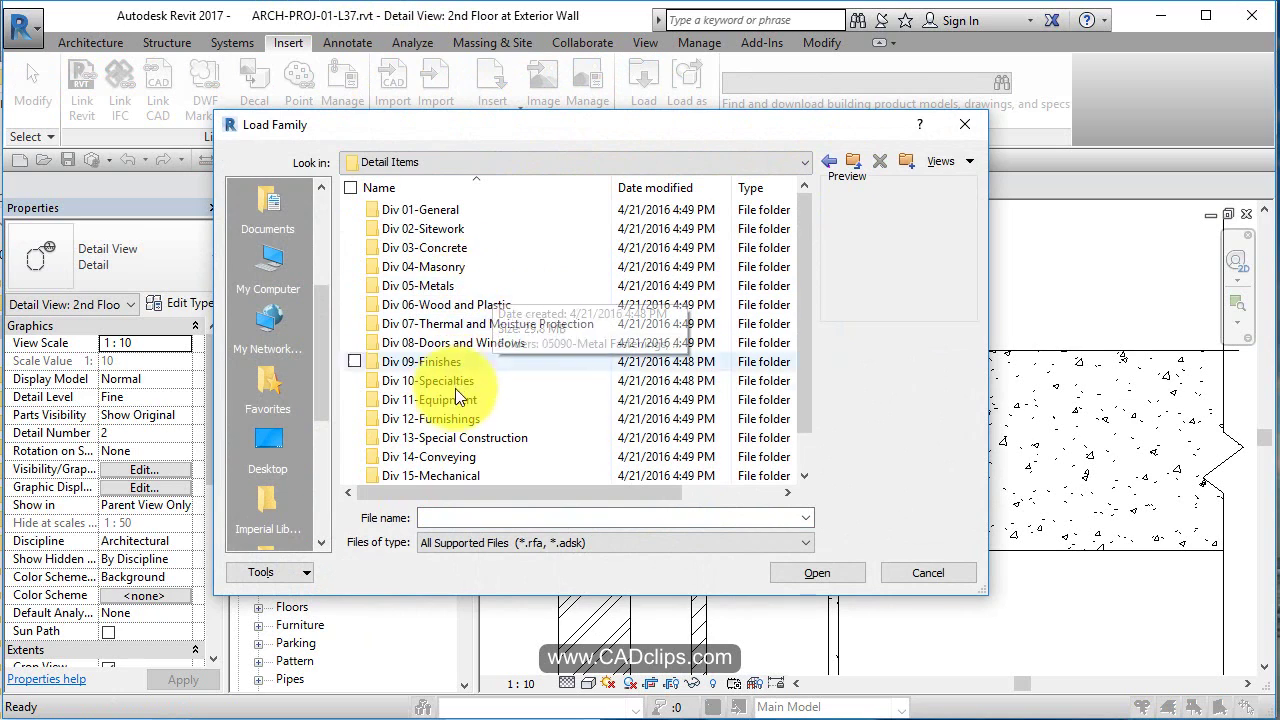
# Open the 06110-Wood Framing folder inside Div 06-Wood and Plastic and 06100-Rough Carpentry.
pyautogui.scroll(-1, 456, 393)
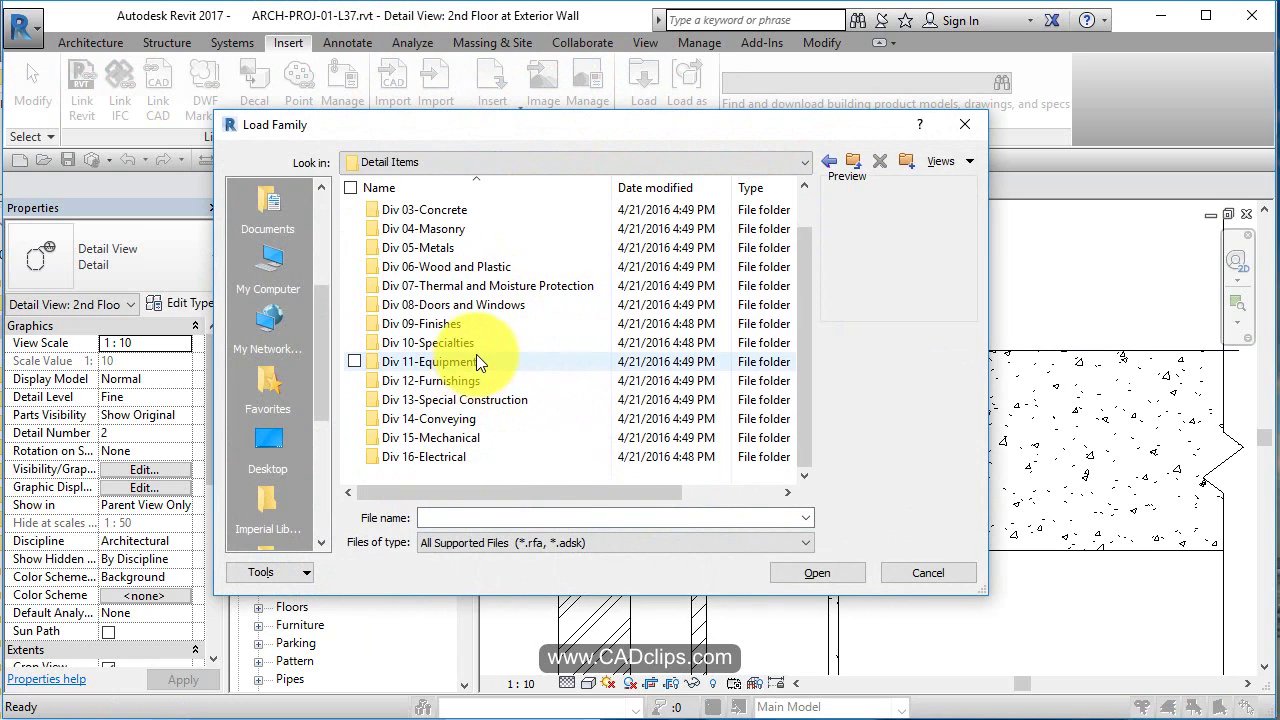
pyautogui.scroll(1, 473, 337)
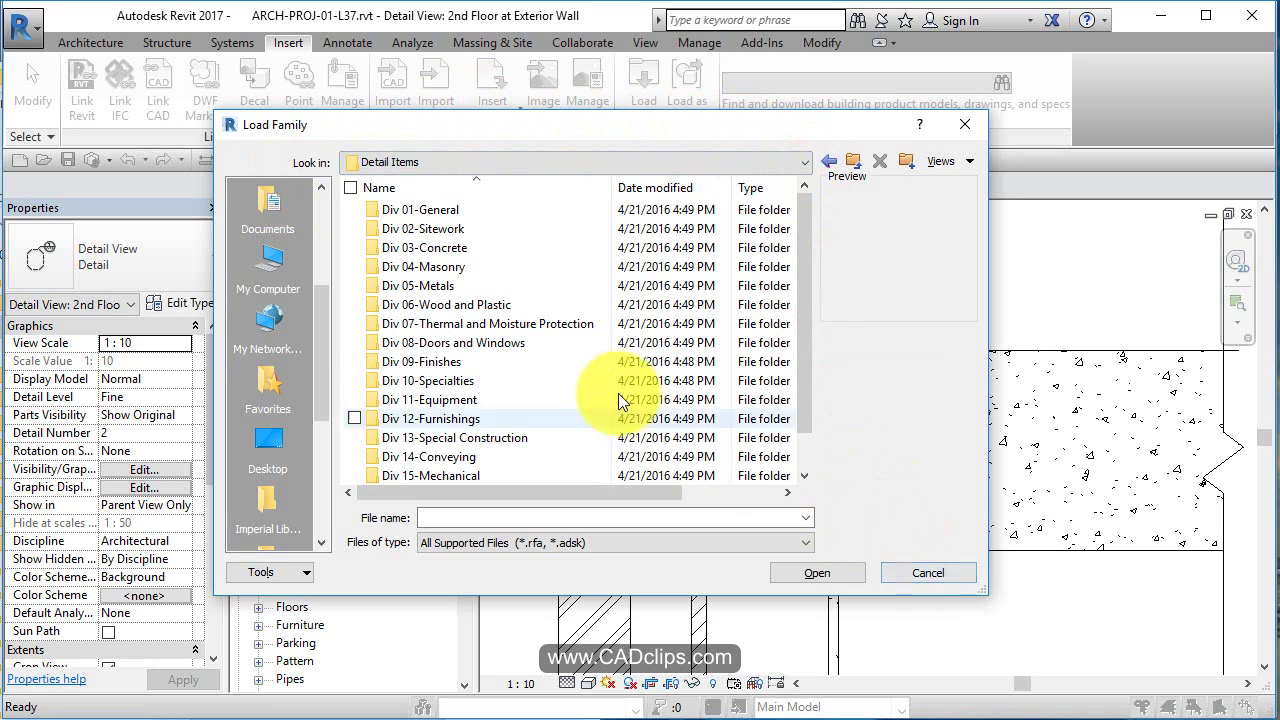
pyautogui.click(474, 304)
pyautogui.doubleClick(474, 304)
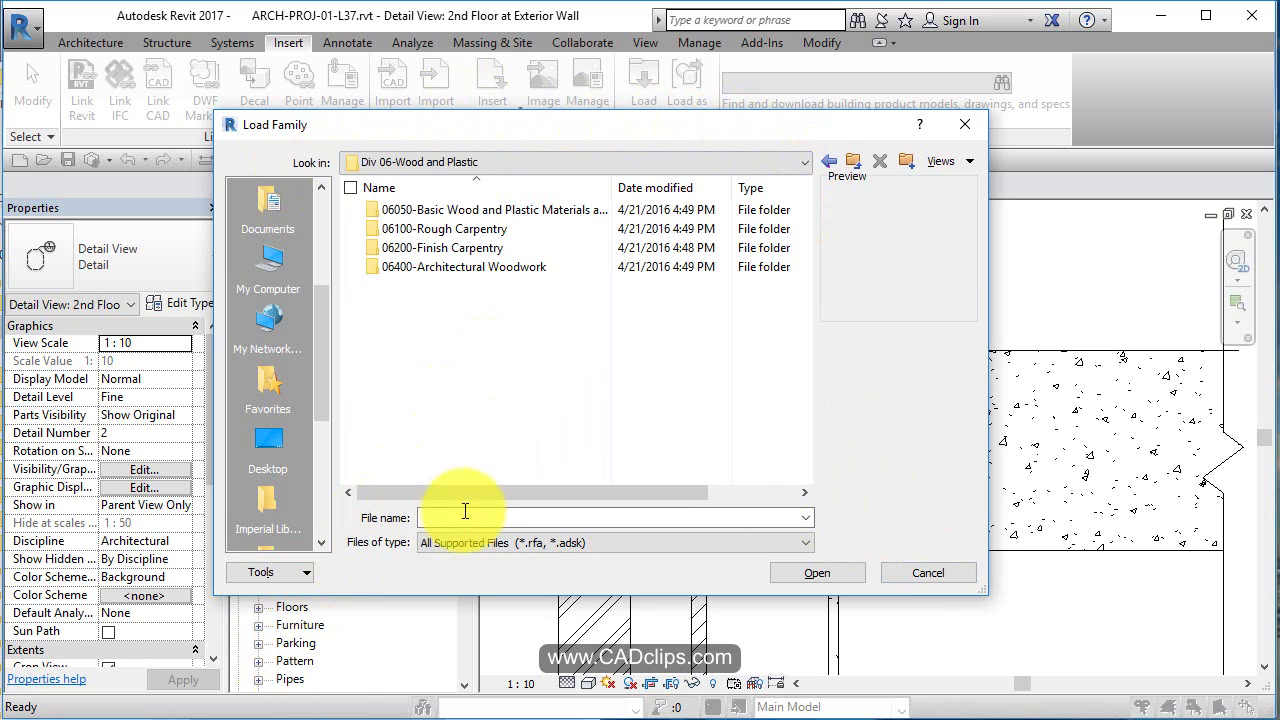
pyautogui.click(451, 233)
pyautogui.doubleClick(451, 233)
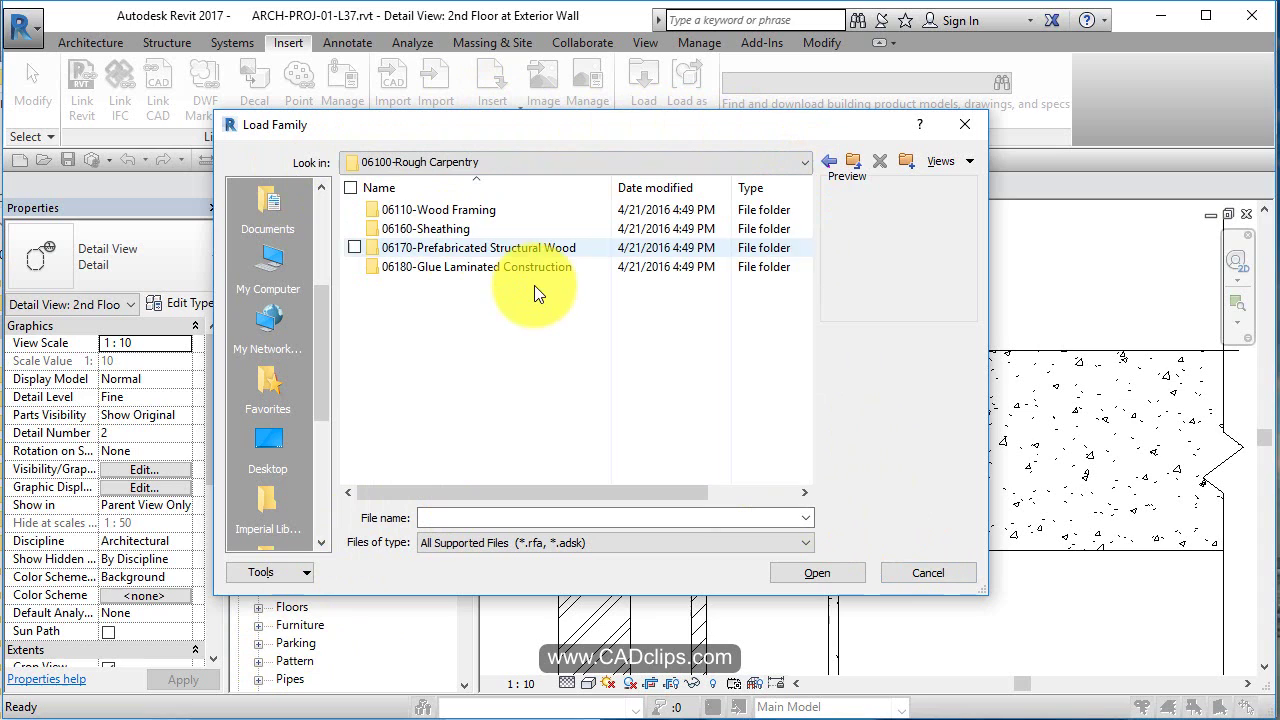
pyautogui.doubleClick(485, 209)
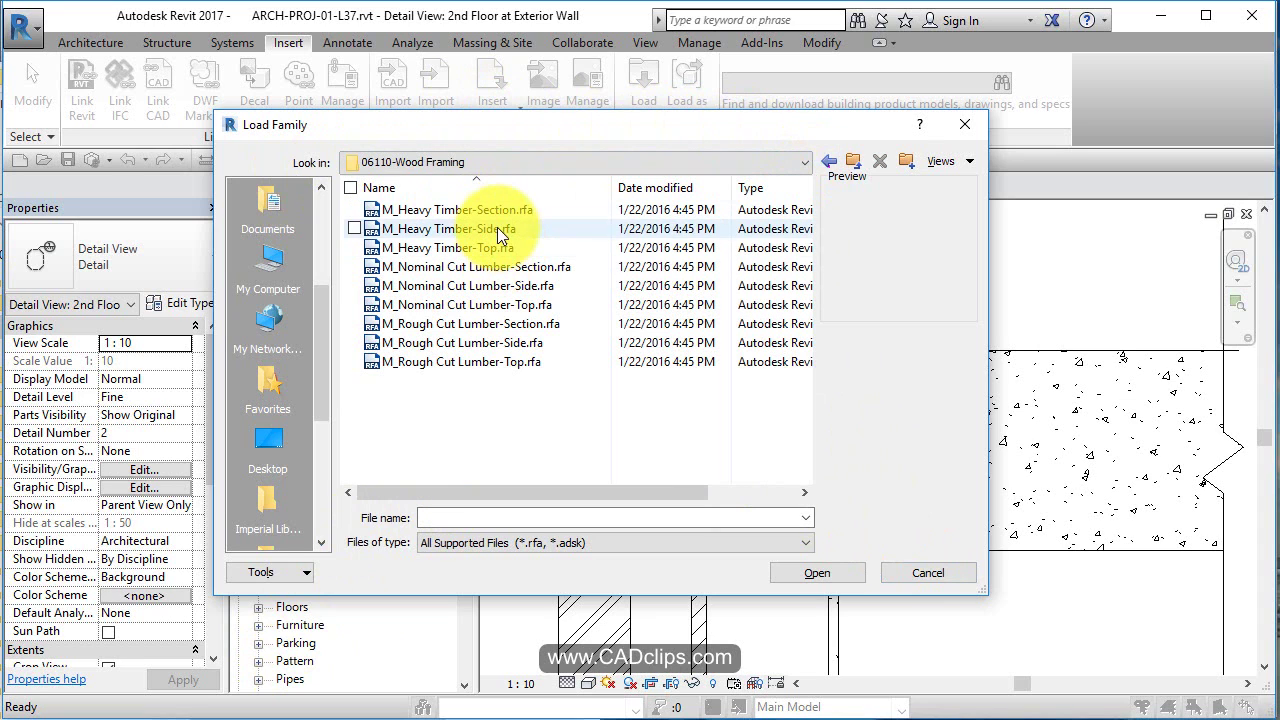
# Preview several wood framing detail families, then load all from M_Heavy Timber-Section through M_Rough Cut Lumber-Top, showing the M_Rough Cut Lumber-Top types.
pyautogui.click(490, 229)
pyautogui.click(479, 245)
pyautogui.click(477, 264)
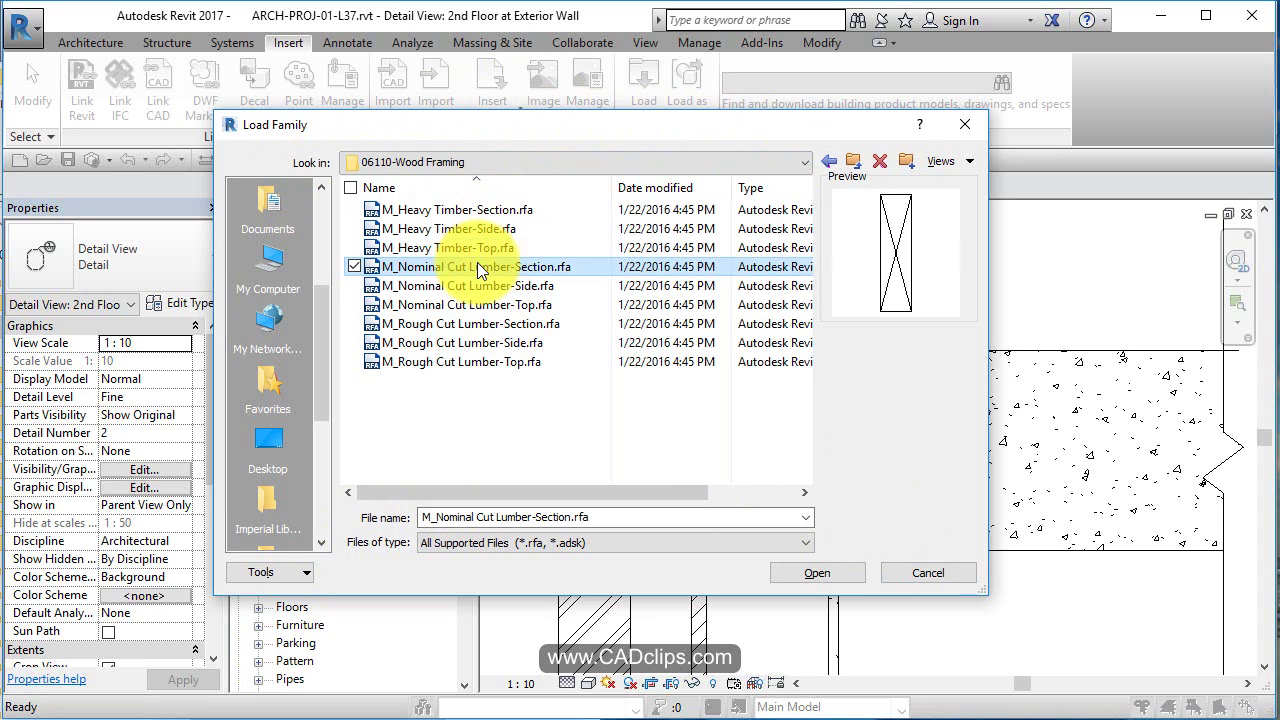
pyautogui.click(481, 284)
pyautogui.click(478, 305)
pyautogui.click(479, 212)
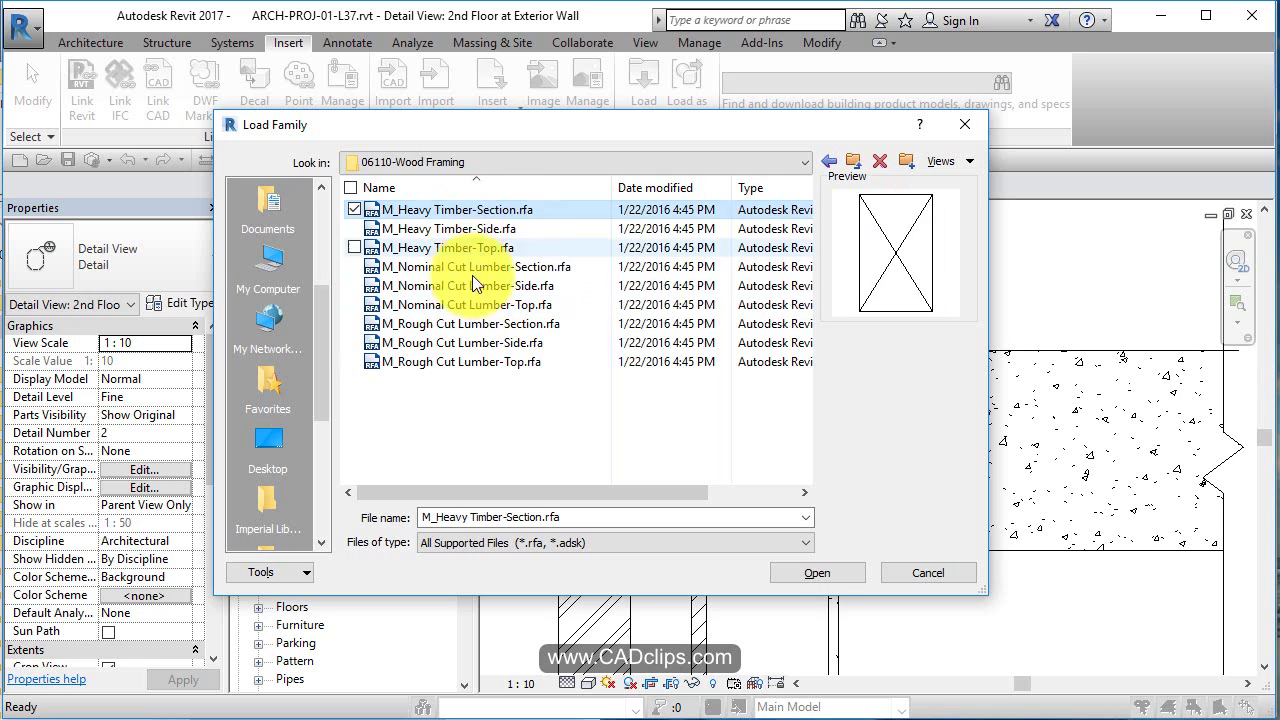
pyautogui.keyDown('shift'); pyautogui.click(465, 360); pyautogui.keyUp('shift')
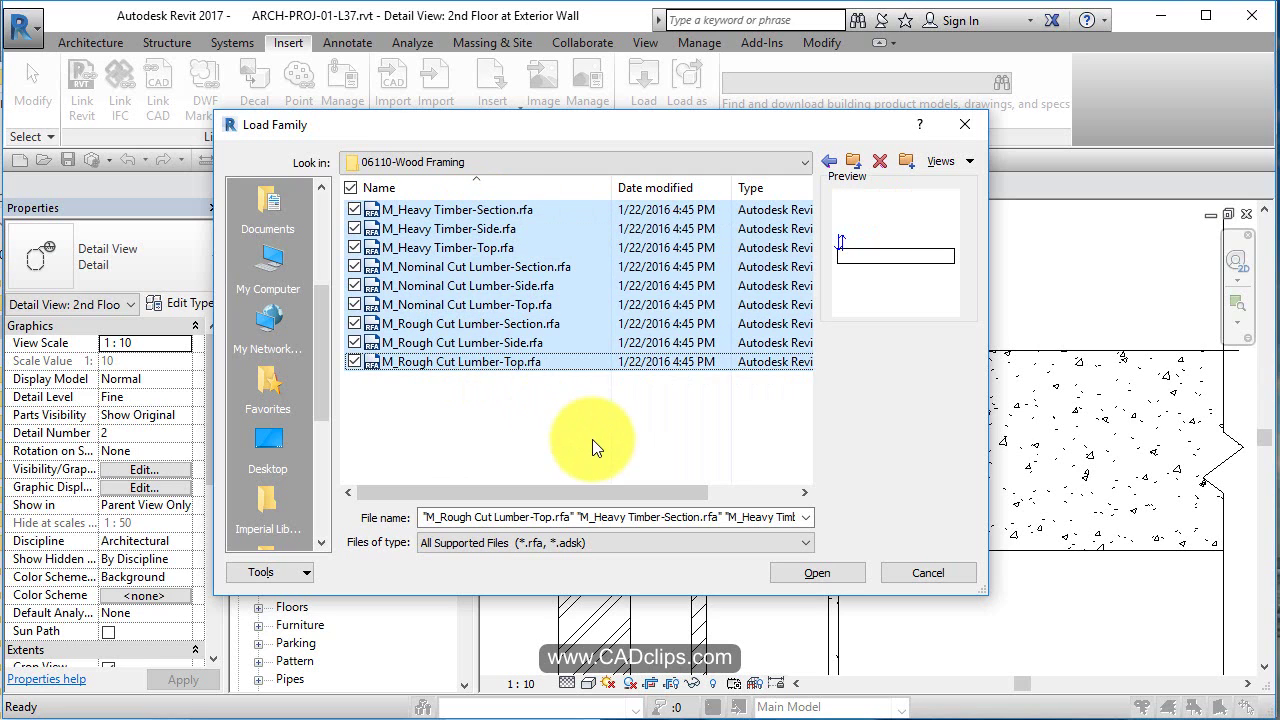
pyautogui.click(855, 578)
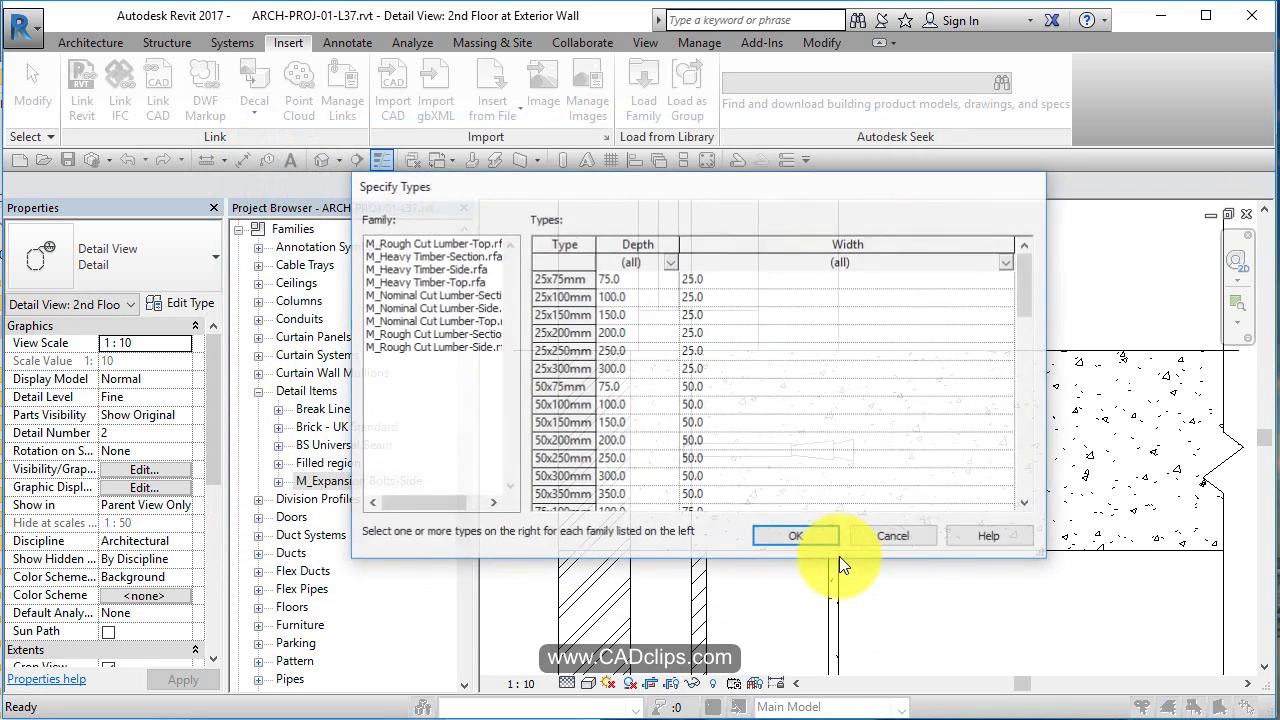
pyautogui.click(423, 242)
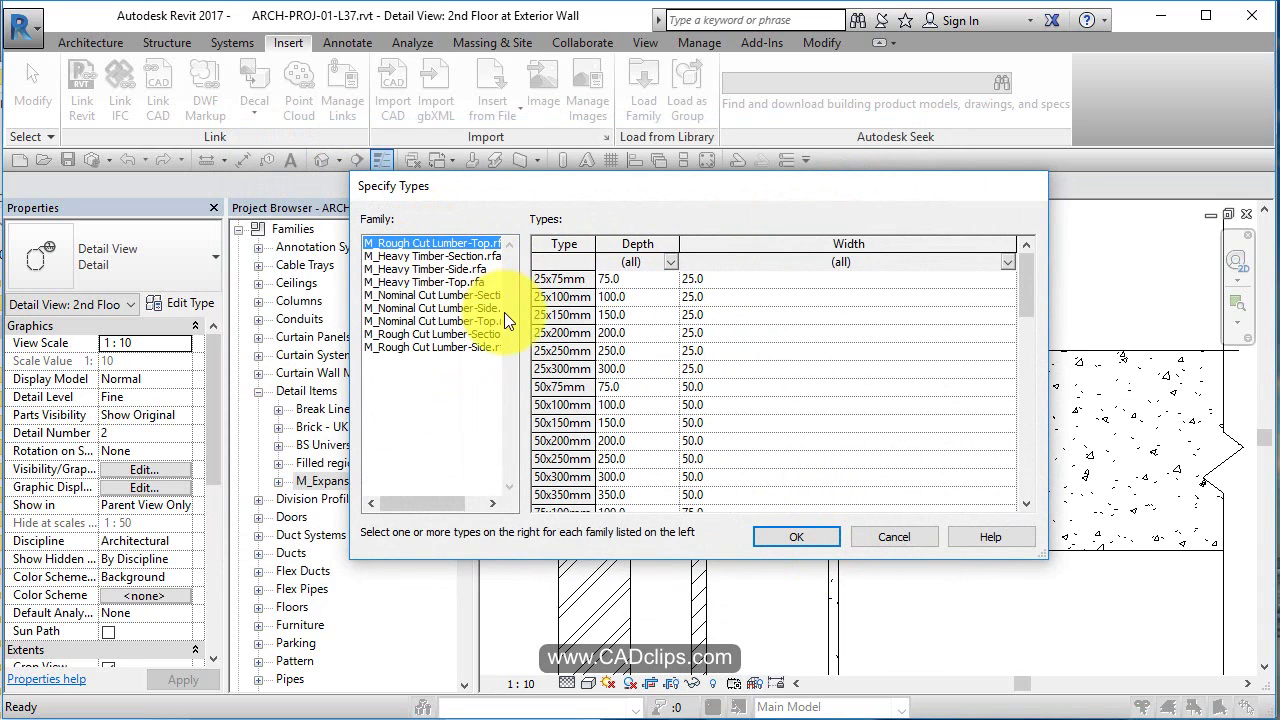
pyautogui.click(560, 333)
pyautogui.keyDown('shift'); pyautogui.click(562, 422); pyautogui.keyUp('shift')
pyautogui.keyDown('ctrl'); pyautogui.click(567, 477); pyautogui.keyUp('ctrl')
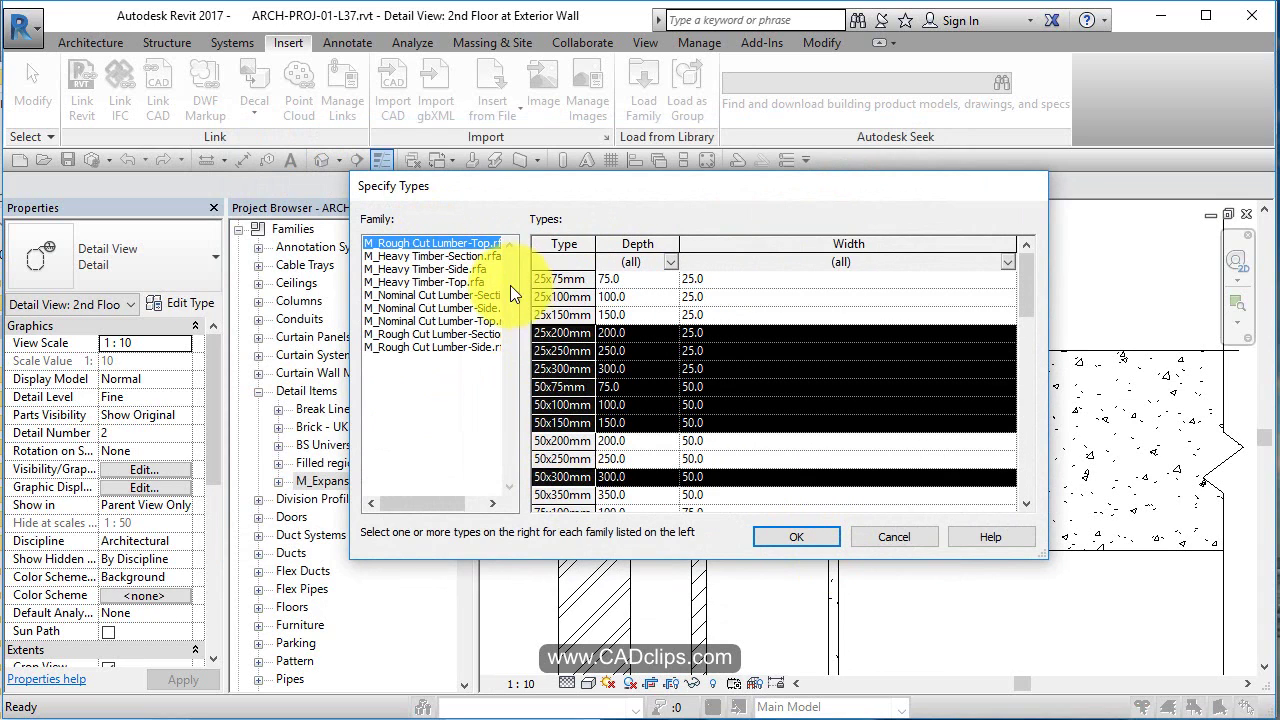
# Choose types 25x150mm, 50x75mm and 50x200mm for M_Rough Cut Lumber-Top.
pyautogui.click(560, 314)
pyautogui.keyDown('ctrl'); pyautogui.click(560, 387); pyautogui.keyUp('ctrl')
pyautogui.keyDown('ctrl'); pyautogui.click(565, 440); pyautogui.keyUp('ctrl')
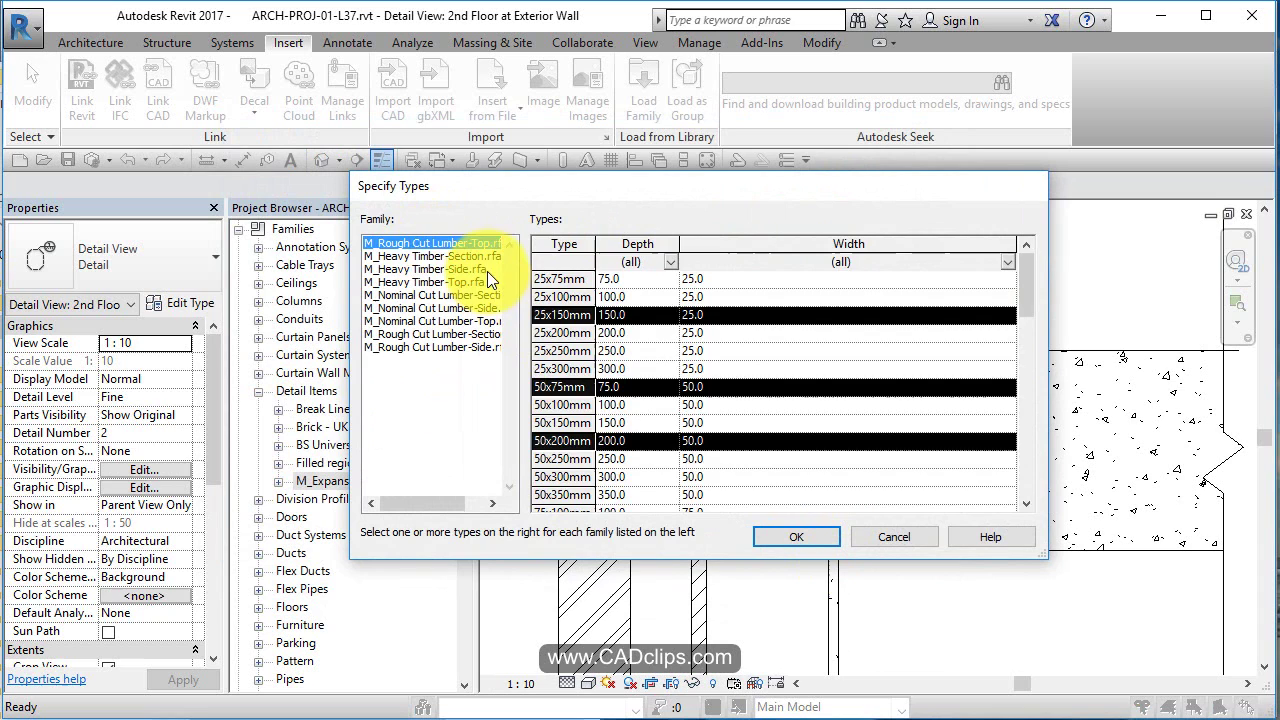
# Choose the 100 x 250mm, 100 x 300mm, 100 x 400mm and 150 x 200mm types for M_Heavy Timber-Section.
pyautogui.click(470, 256)
pyautogui.click(575, 333)
pyautogui.keyDown('ctrl'); pyautogui.click(575, 351); pyautogui.keyUp('ctrl')
pyautogui.keyDown('ctrl'); pyautogui.click(578, 387); pyautogui.keyUp('ctrl')
pyautogui.keyDown('ctrl'); pyautogui.click(581, 421); pyautogui.keyUp('ctrl')
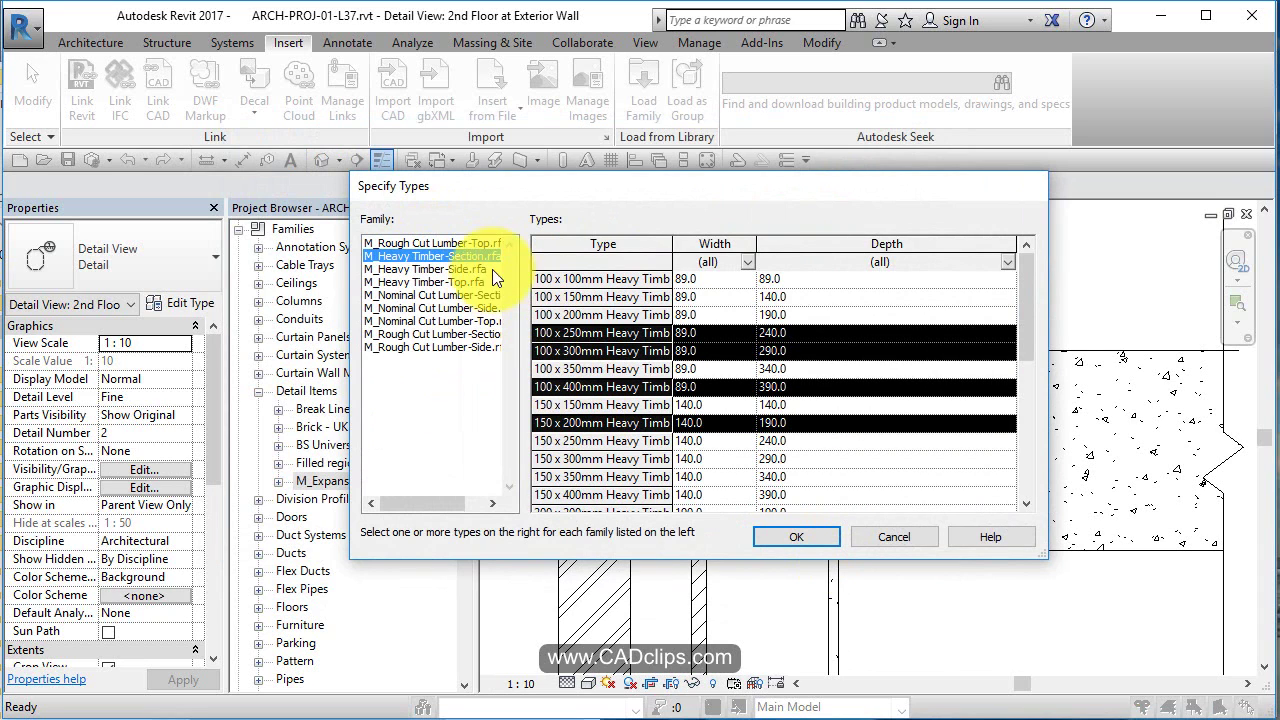
# Choose the 100 x 350mm, 150 x 200mm and 150 x 300mm types for M_Heavy Timber-Side.
pyautogui.click(425, 269)
pyautogui.click(600, 369)
pyautogui.keyDown('ctrl'); pyautogui.click(602, 422); pyautogui.keyUp('ctrl')
pyautogui.keyDown('ctrl'); pyautogui.click(595, 458); pyautogui.keyUp('ctrl')
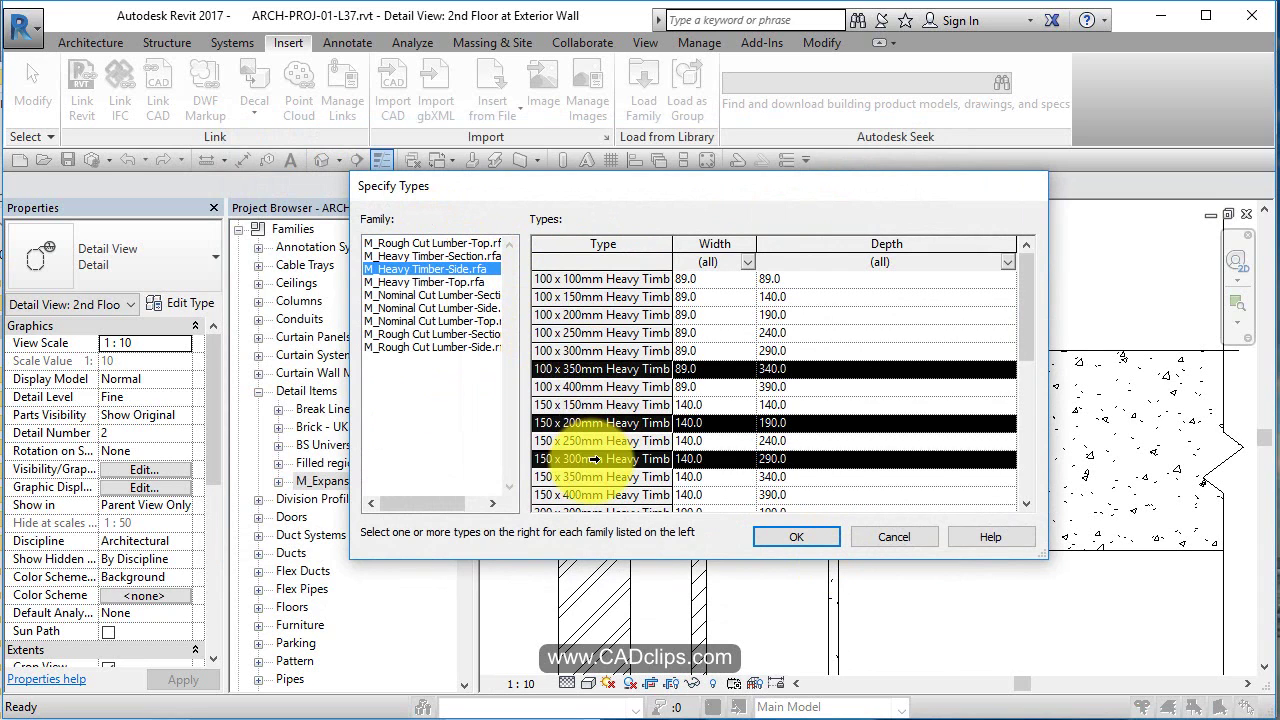
# Choose the 100 x 400mm, 150 x 200mm and 150 x 350mm types for M_Heavy Timber-Top.
pyautogui.click(443, 282)
pyautogui.click(604, 389)
pyautogui.keyDown('ctrl'); pyautogui.click(600, 423); pyautogui.keyUp('ctrl')
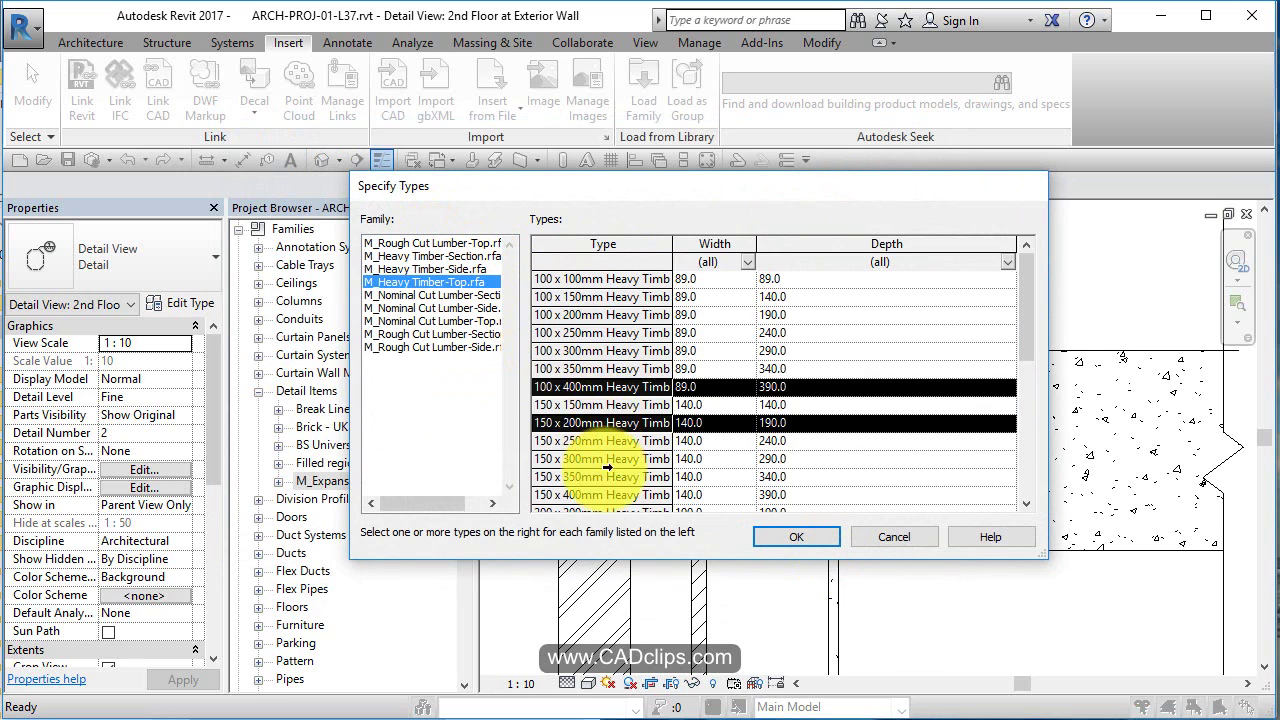
pyautogui.keyDown('ctrl'); pyautogui.click(600, 477); pyautogui.keyUp('ctrl')
# Choose the 25 x 200mm, 25 x 300mm and 50 x 100mm types for M_Nominal Cut Lumber-Section.
pyautogui.click(450, 295)
pyautogui.click(603, 350)
pyautogui.keyDown('ctrl'); pyautogui.click(598, 387); pyautogui.keyUp('ctrl')
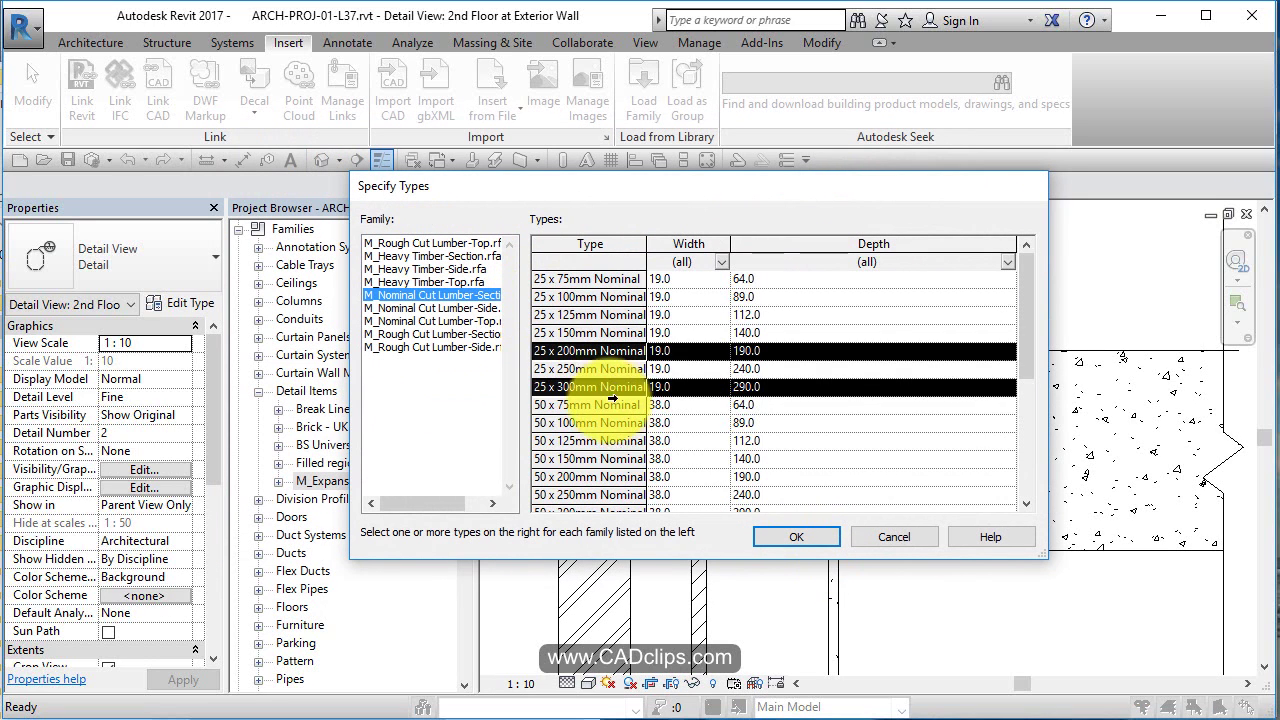
pyautogui.keyDown('ctrl'); pyautogui.click(575, 423); pyautogui.keyUp('ctrl')
# Choose the 25 x 300mm, 50 x 100mm and 50 x 150mm types for M_Nominal Cut Lumber-Side.
pyautogui.click(466, 307)
pyautogui.click(595, 387)
pyautogui.keyDown('ctrl'); pyautogui.click(595, 423); pyautogui.keyUp('ctrl')
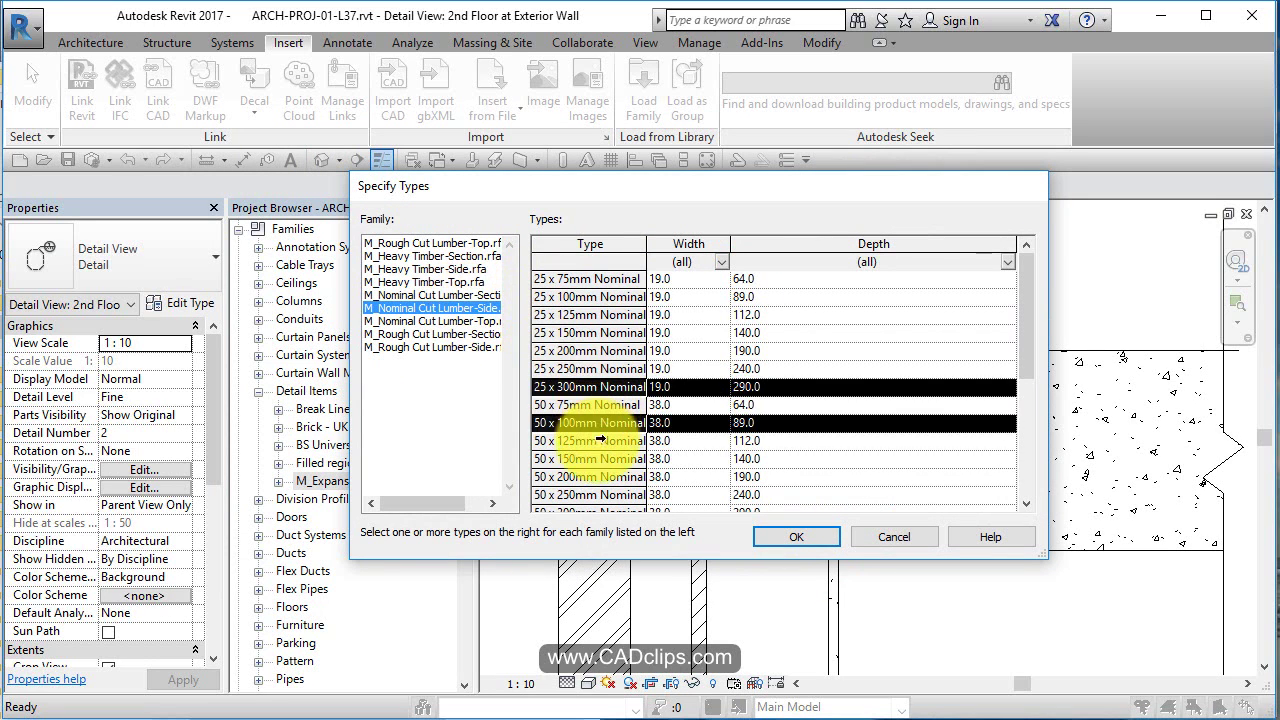
pyautogui.keyDown('ctrl'); pyautogui.click(595, 459); pyautogui.keyUp('ctrl')
# Choose the 25 x 250mm, 50 x 75mm and 50 x 125mm types for M_Nominal Cut Lumber-Top.
pyautogui.click(449, 321)
pyautogui.click(595, 369)
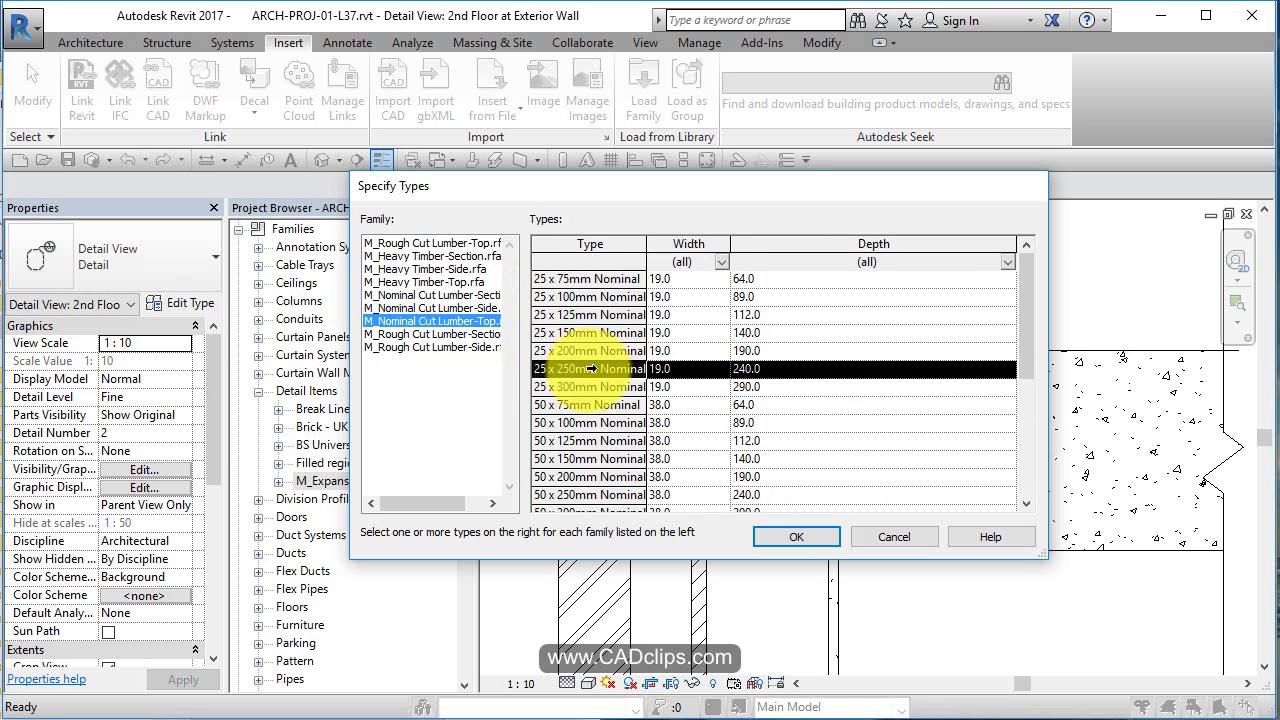
pyautogui.keyDown('ctrl'); pyautogui.click(595, 405); pyautogui.keyUp('ctrl')
pyautogui.keyDown('ctrl'); pyautogui.click(595, 441); pyautogui.keyUp('ctrl')
# Choose types 50 x 100mm and 50 x 150mm for M_Rough Cut Lumber-Section.
pyautogui.click(468, 334)
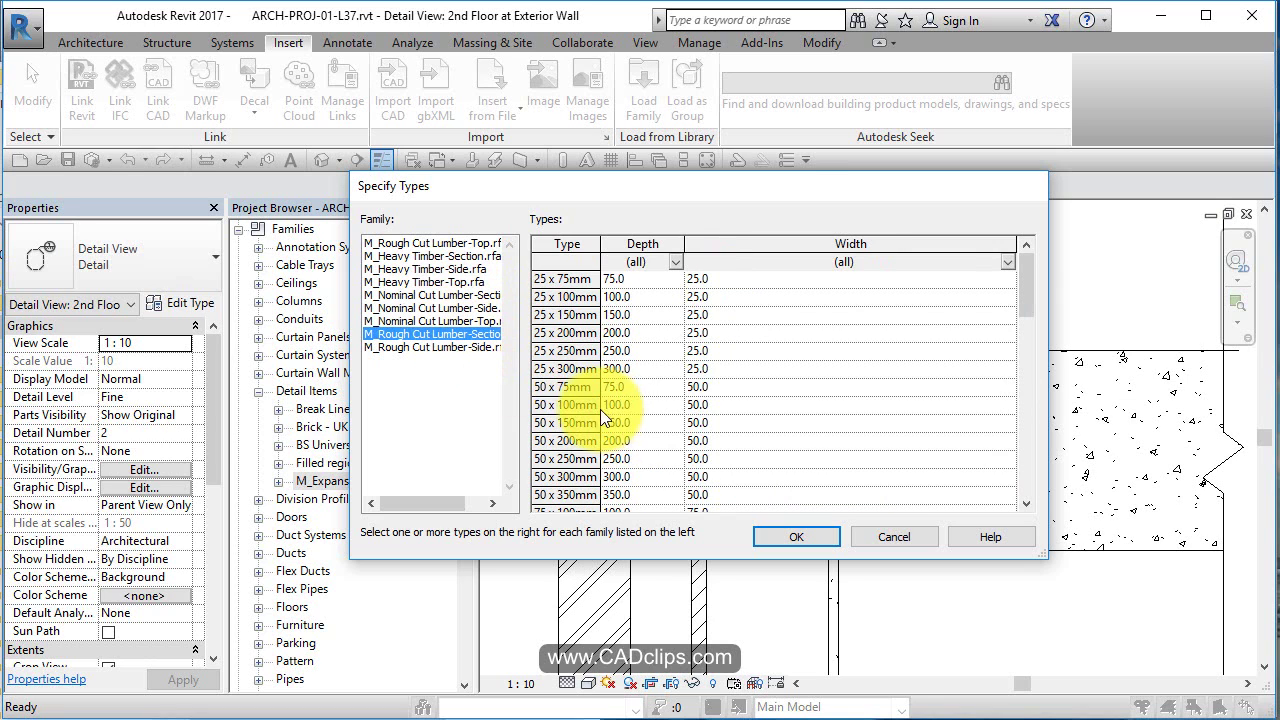
pyautogui.click(600, 405)
pyautogui.keyDown('ctrl'); pyautogui.click(580, 423); pyautogui.keyUp('ctrl')
# Choose types 50x75mm, 50x150mm and 50x250mm for M_Rough Cut Lumber-Side and load all the chosen lumber detail types.
pyautogui.click(463, 347)
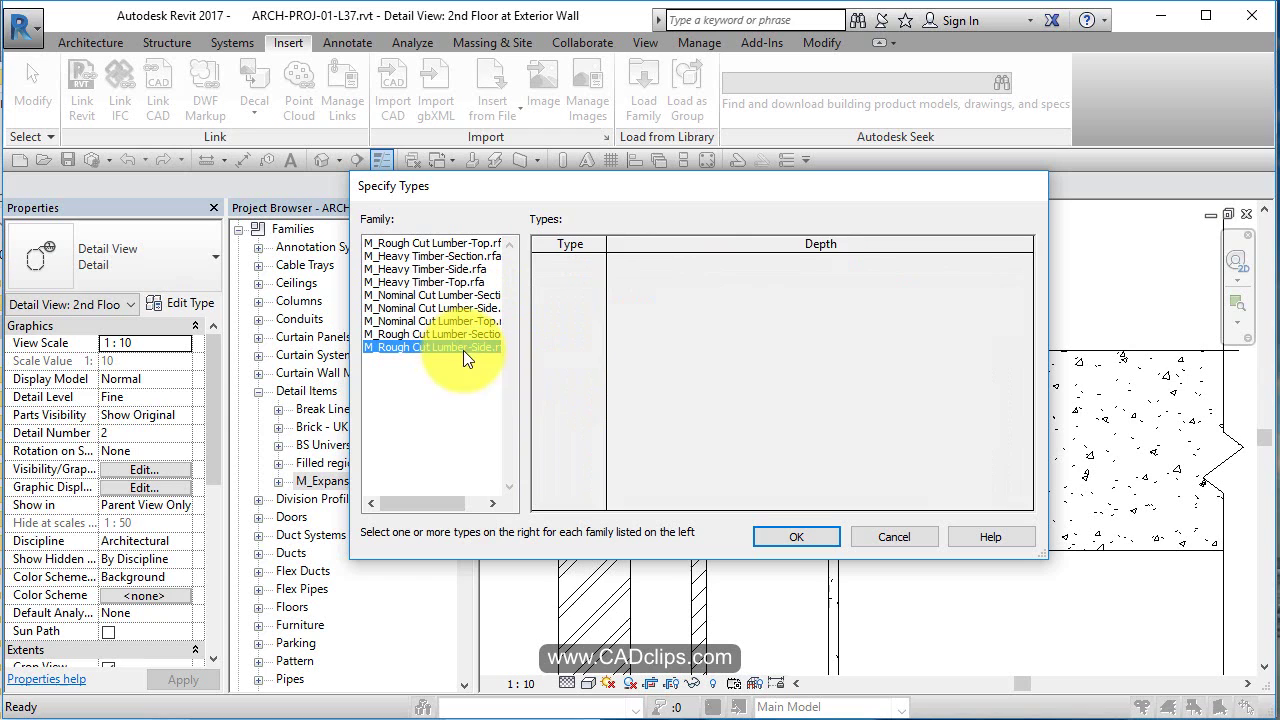
pyautogui.click(566, 387)
pyautogui.keyDown('ctrl'); pyautogui.click(562, 423); pyautogui.keyUp('ctrl')
pyautogui.keyDown('ctrl'); pyautogui.click(565, 459); pyautogui.keyUp('ctrl')
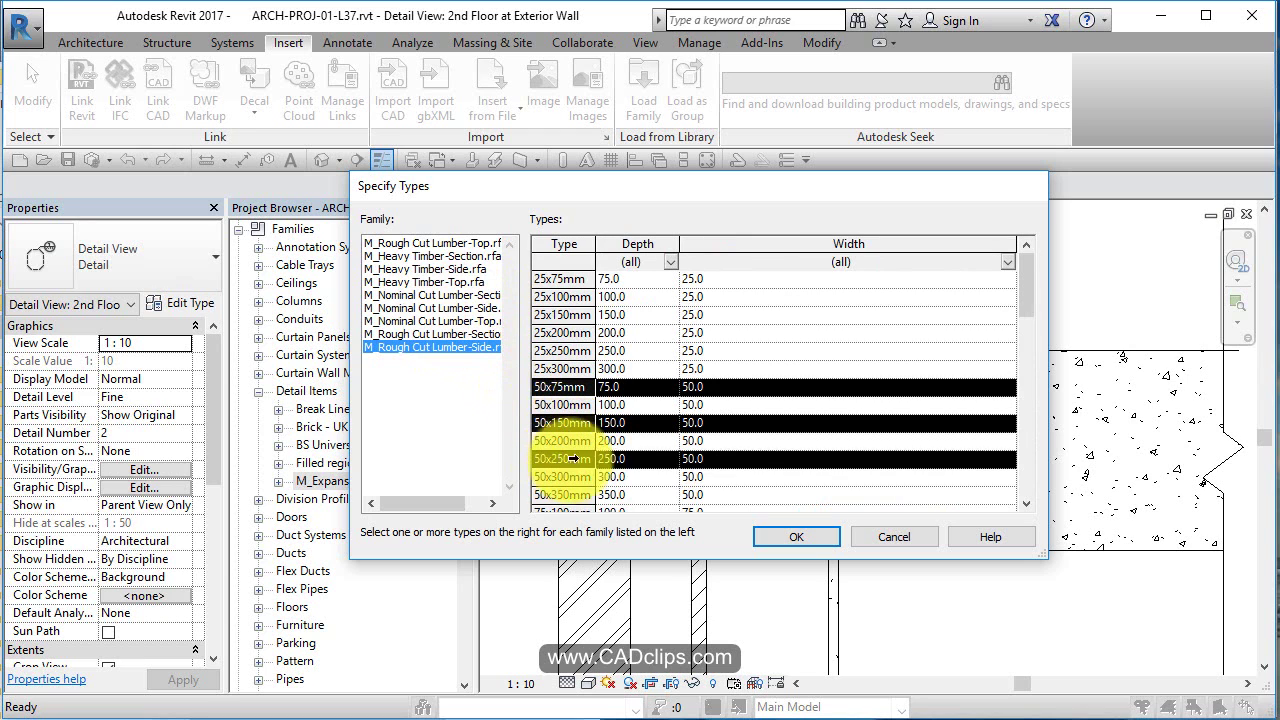
pyautogui.click(794, 536)
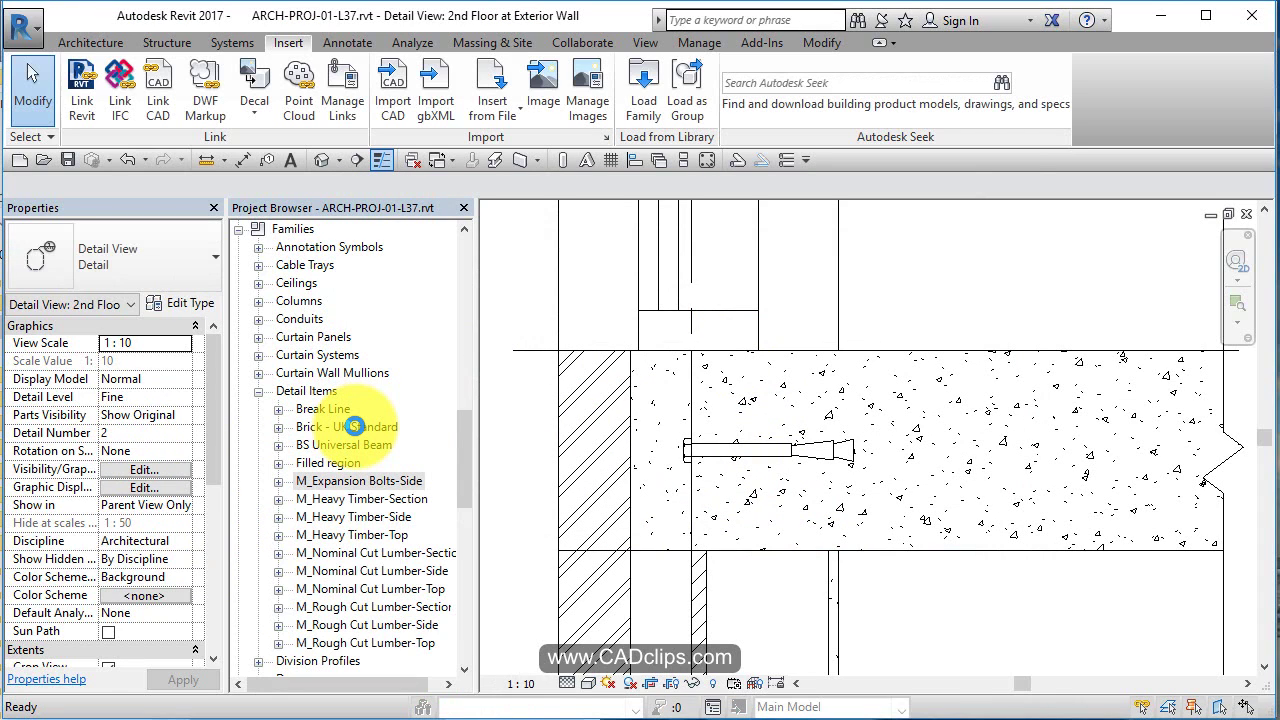
# Expand the Structural Framing category in the project's family list to view its wood framing families.
pyautogui.moveTo(465, 456); pyautogui.dragTo(472, 565)
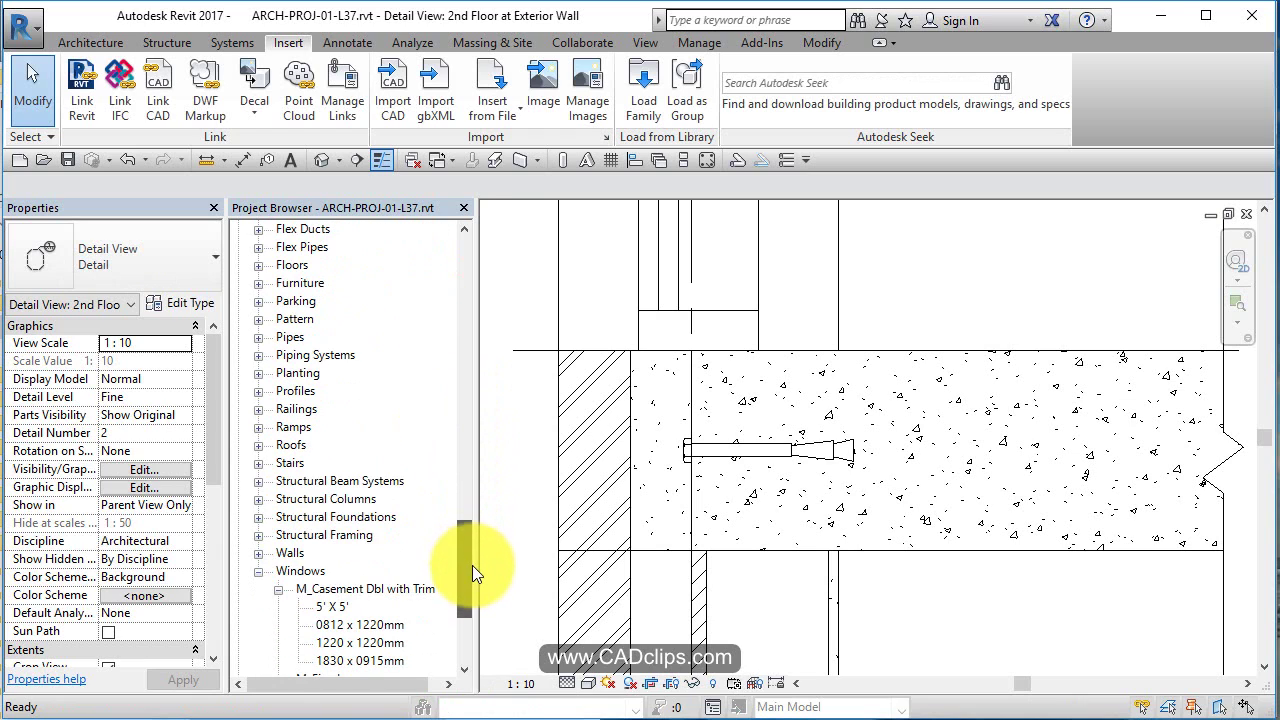
pyautogui.click(258, 535)
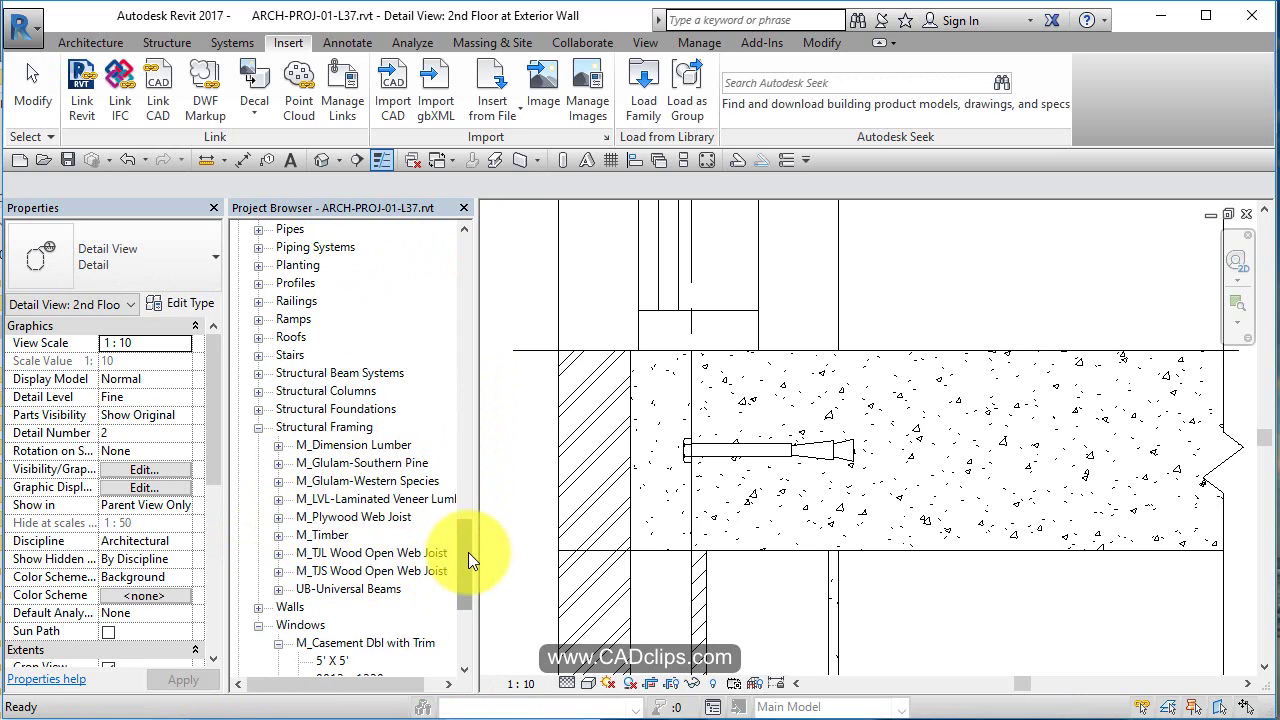
# Place an upright 100 x 400mm M_Heavy Timber-Section detail component in the open area beside the wall, above the 2nd floor slab.
pyautogui.moveTo(468, 552); pyautogui.dragTo(481, 436)
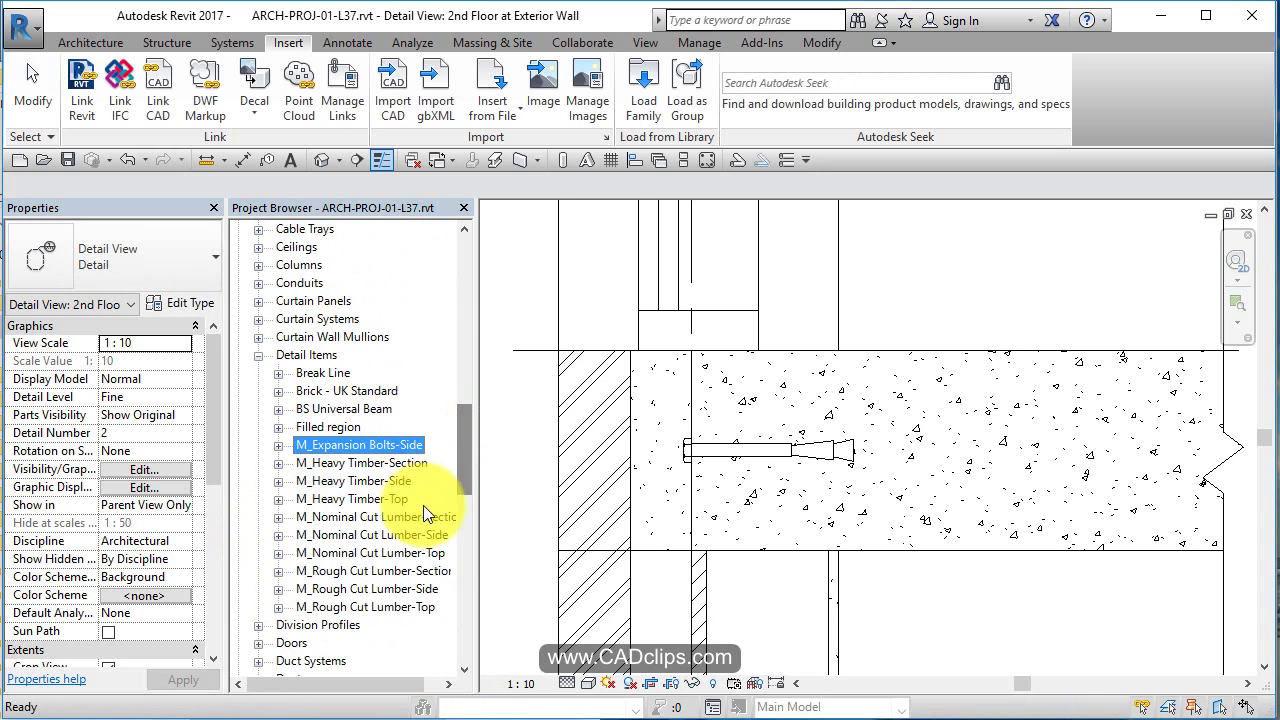
pyautogui.click(278, 463)
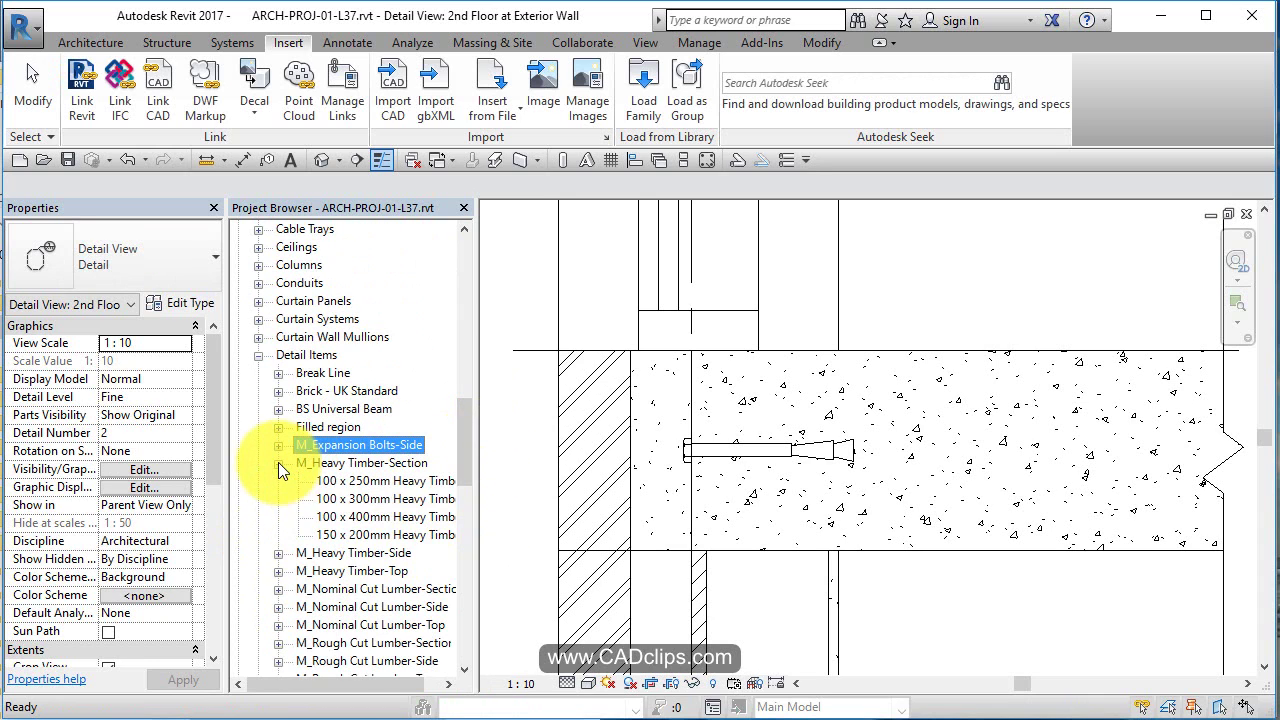
pyautogui.click(370, 517)
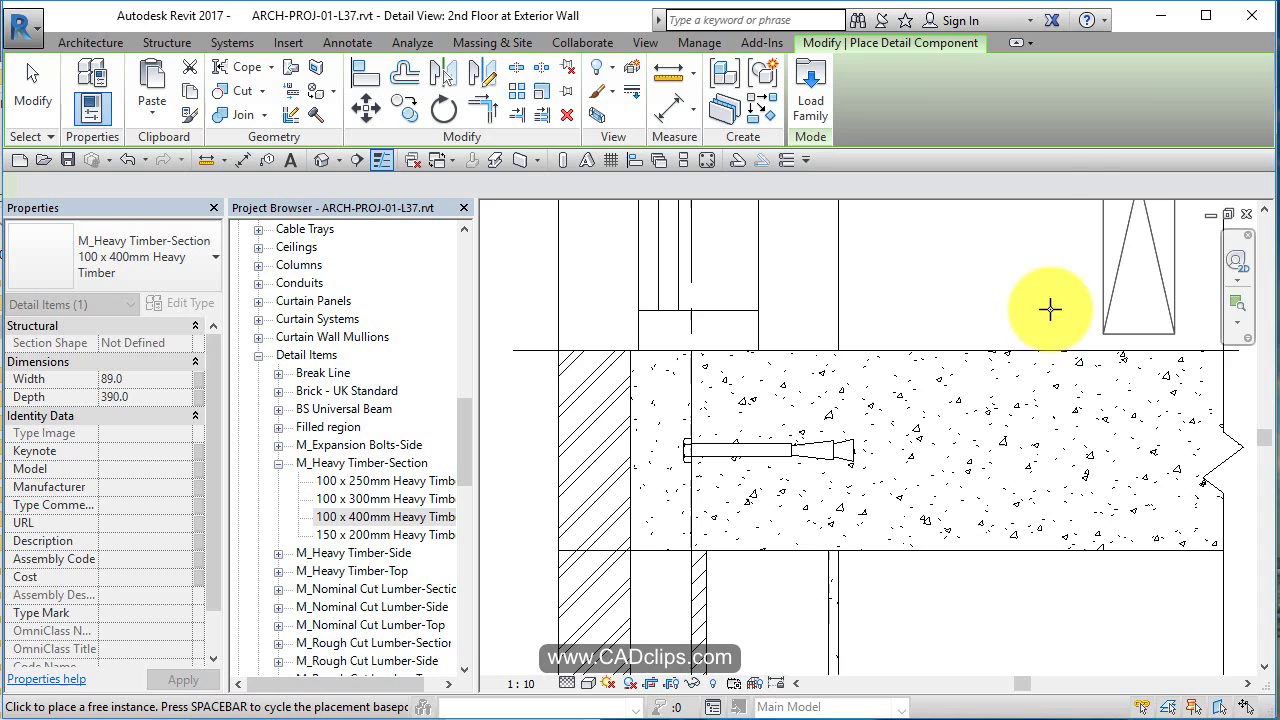
pyautogui.scroll(-2, 870, 420)
pyautogui.moveTo(897, 509)
pyautogui.mouseDown(button='middle')
pyautogui.moveTo(880, 600)
pyautogui.moveTo(880, 575)
pyautogui.mouseUp(button='middle')
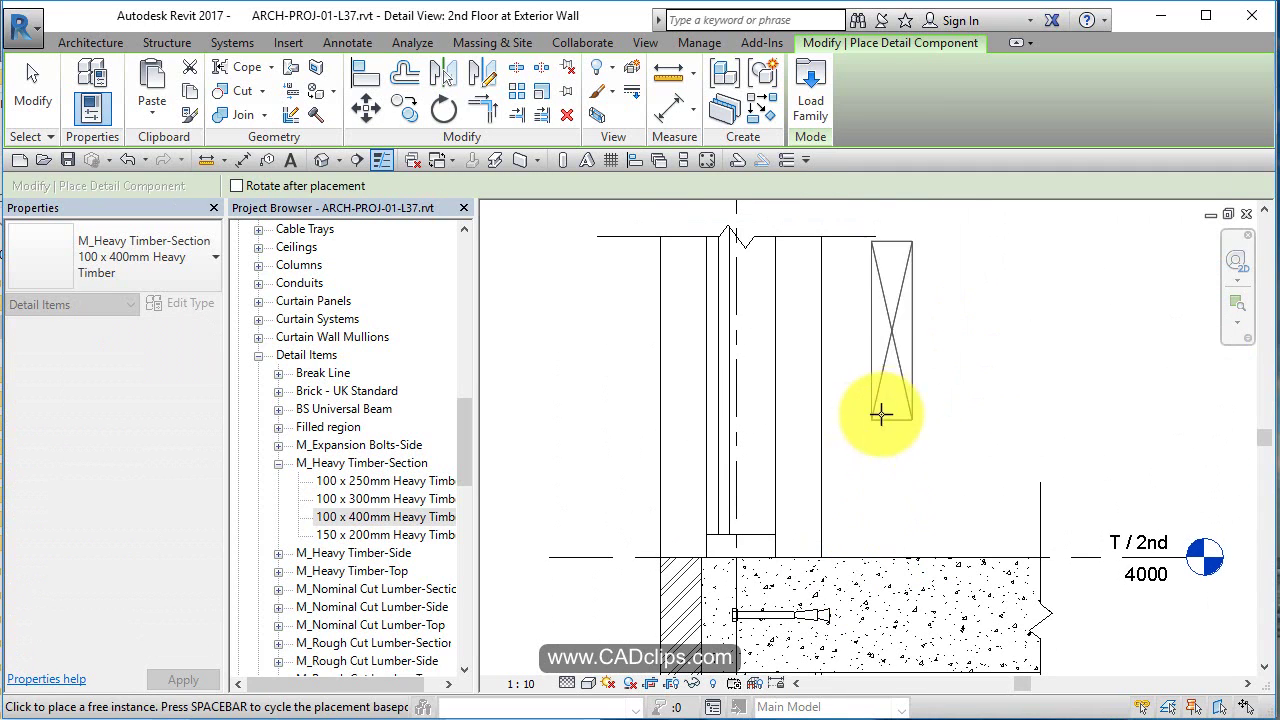
pyautogui.press('space')
pyautogui.press('space')
pyautogui.press('space')
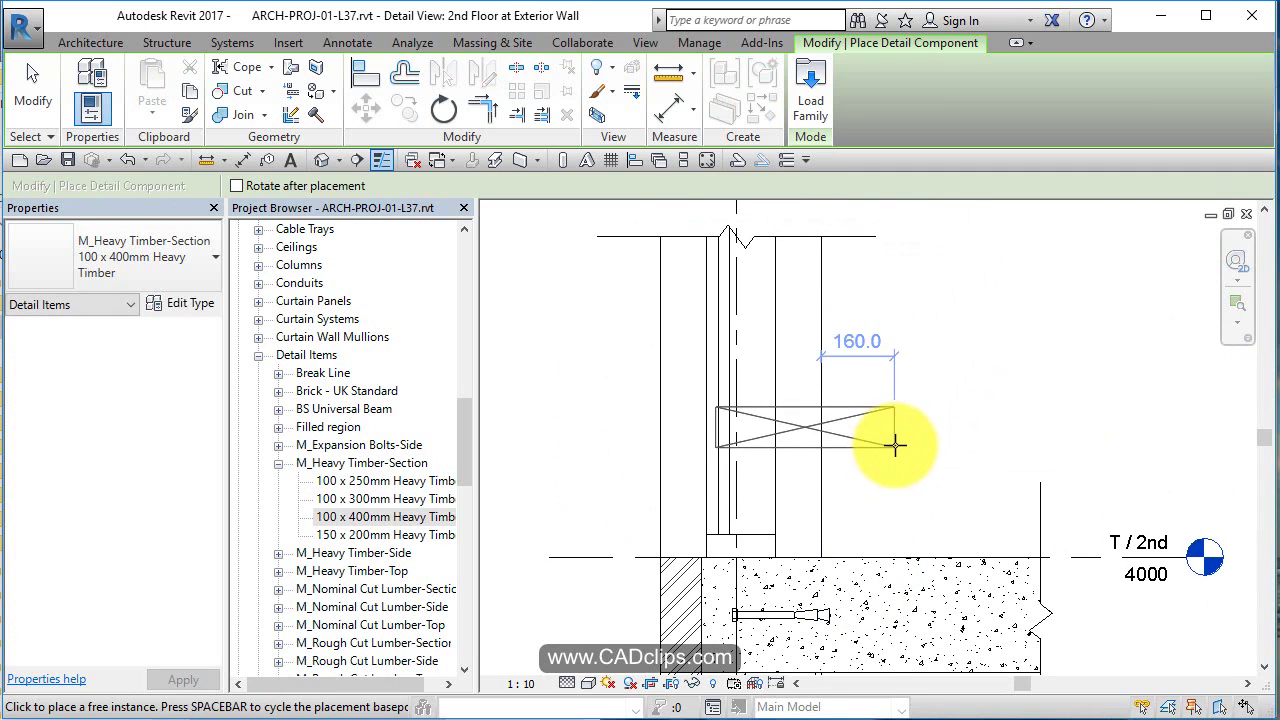
pyautogui.press('space')
pyautogui.click(880, 456)
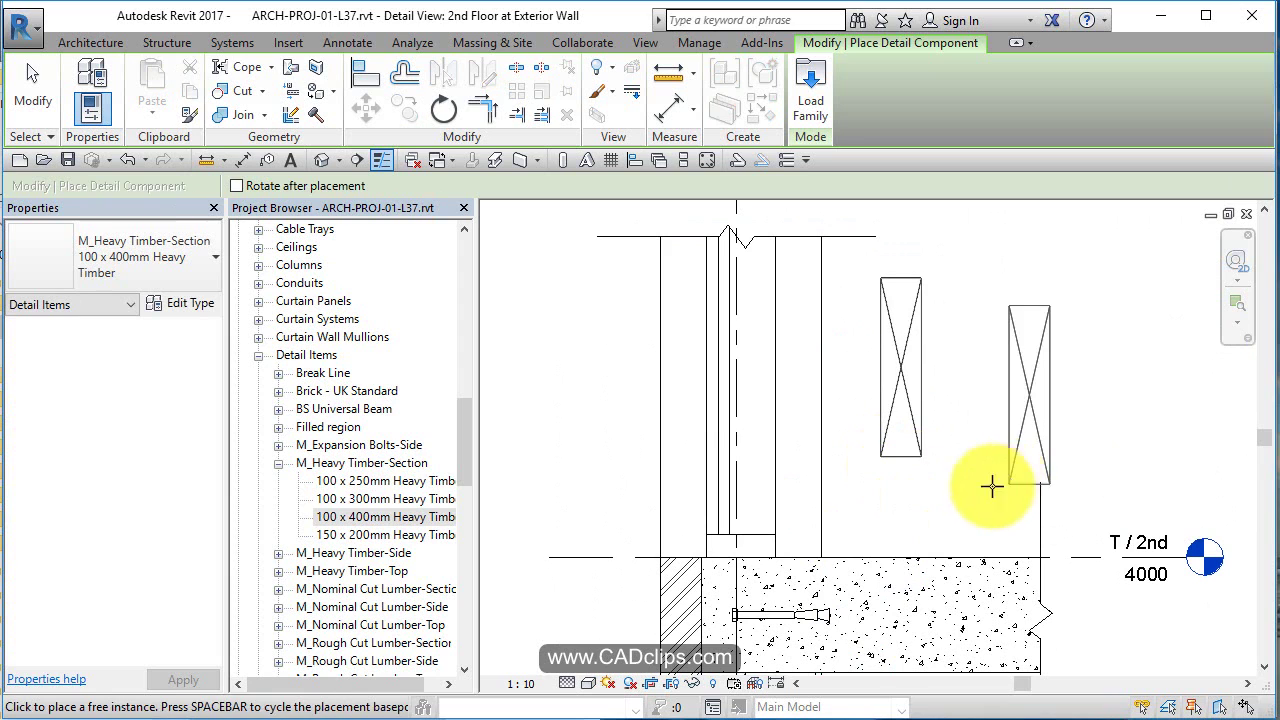
pyautogui.click(550, 456)
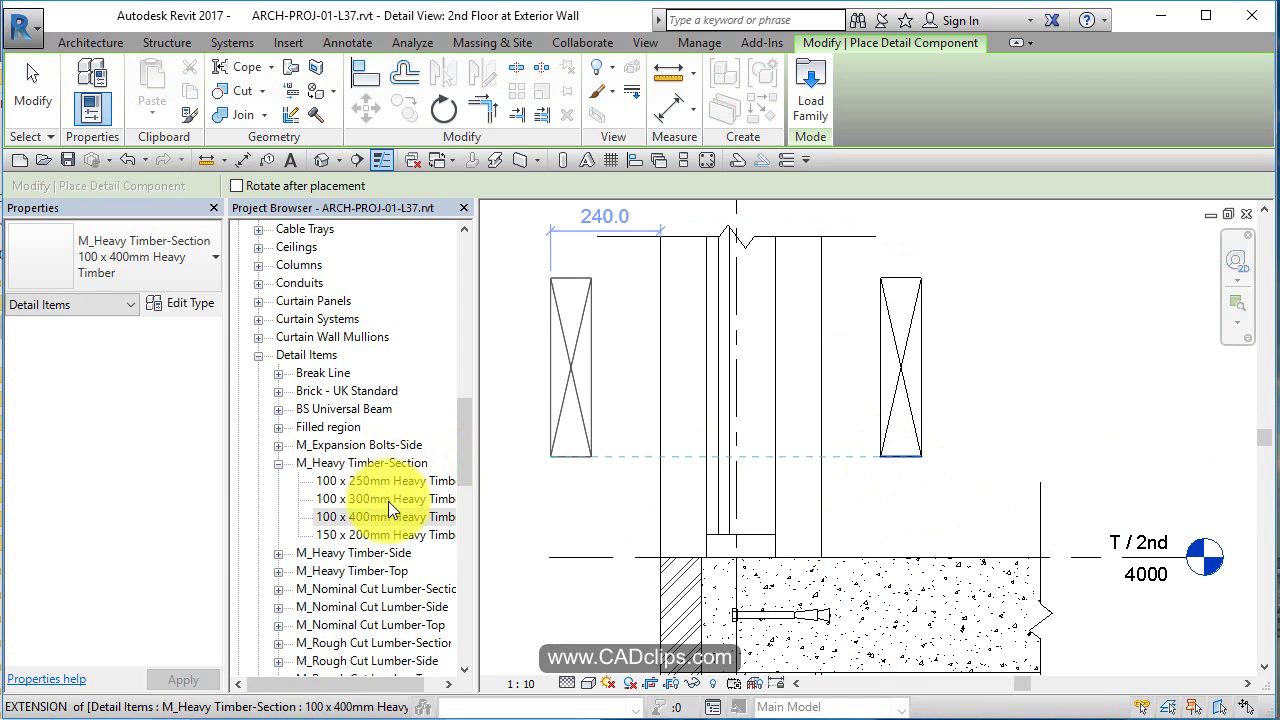
# Place a horizontal 150 x 200mm M_Heavy Timber-Side component about 640 mm long, starting at the lower corner of the upright timber section.
pyautogui.click(278, 553)
pyautogui.click(390, 588)
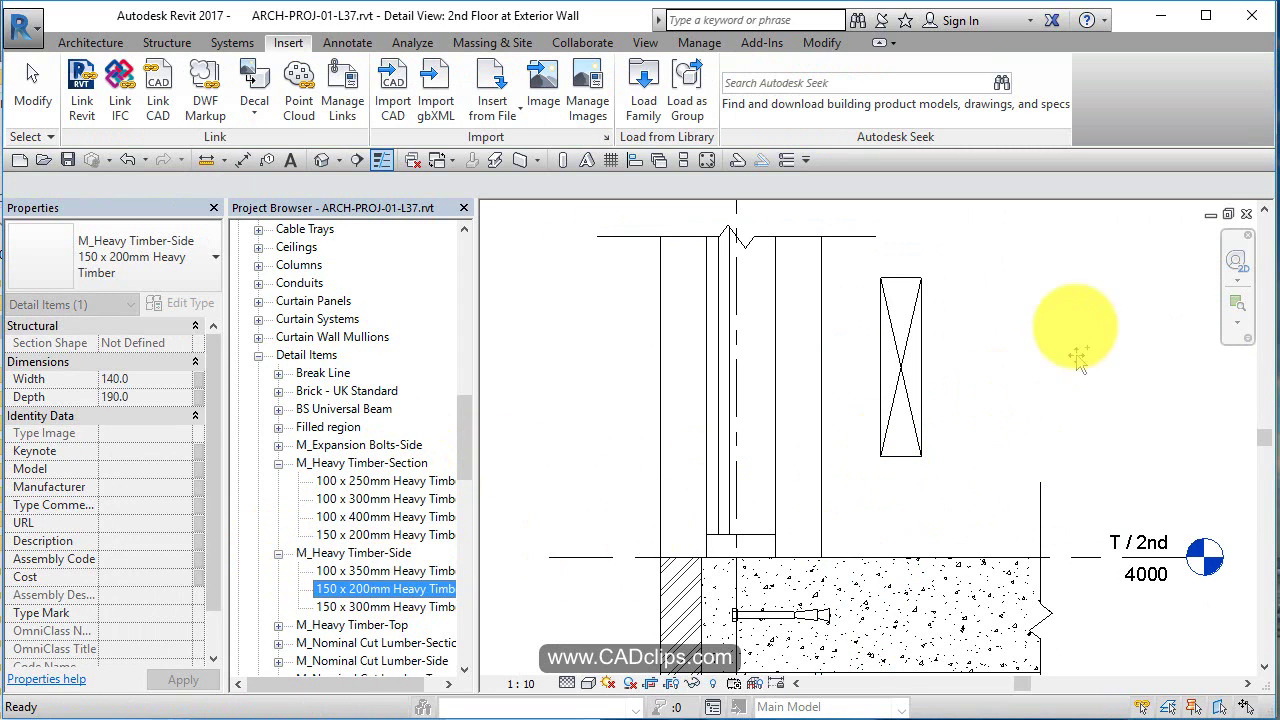
pyautogui.moveTo(1052, 340); pyautogui.dragTo(1014, 423)
pyautogui.click(823, 390)
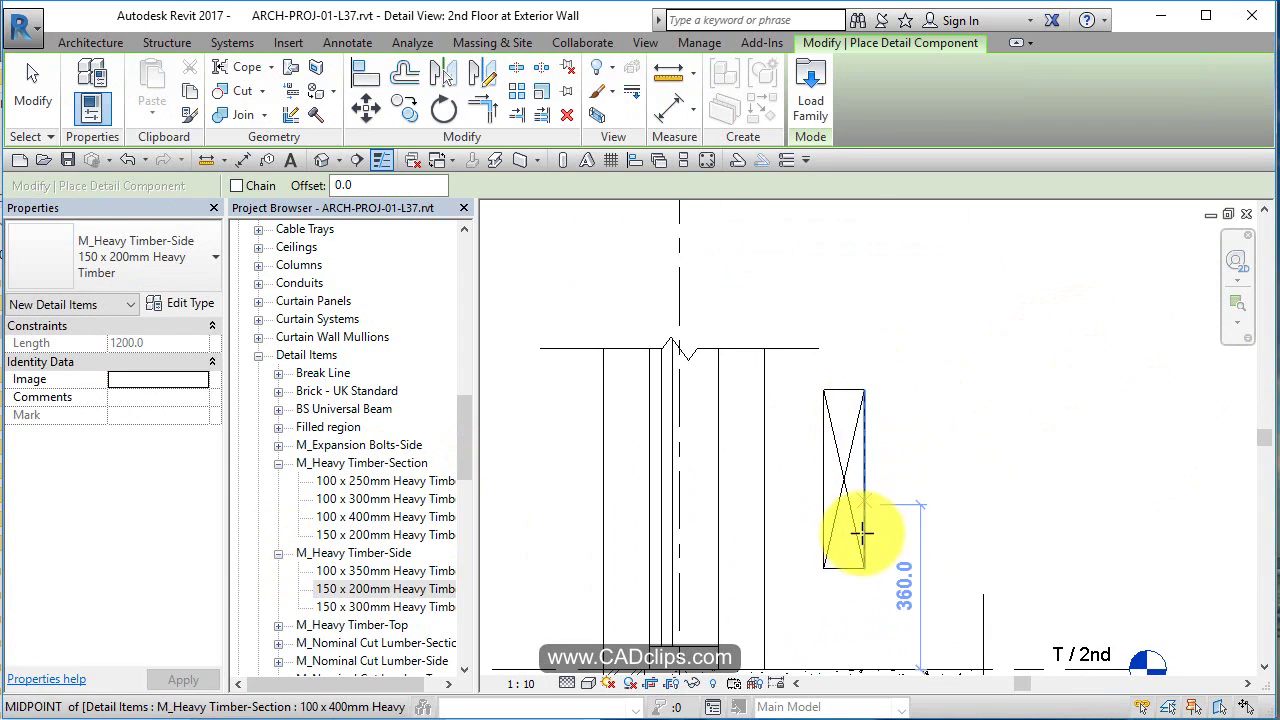
pyautogui.click(860, 568)
pyautogui.click(864, 568)
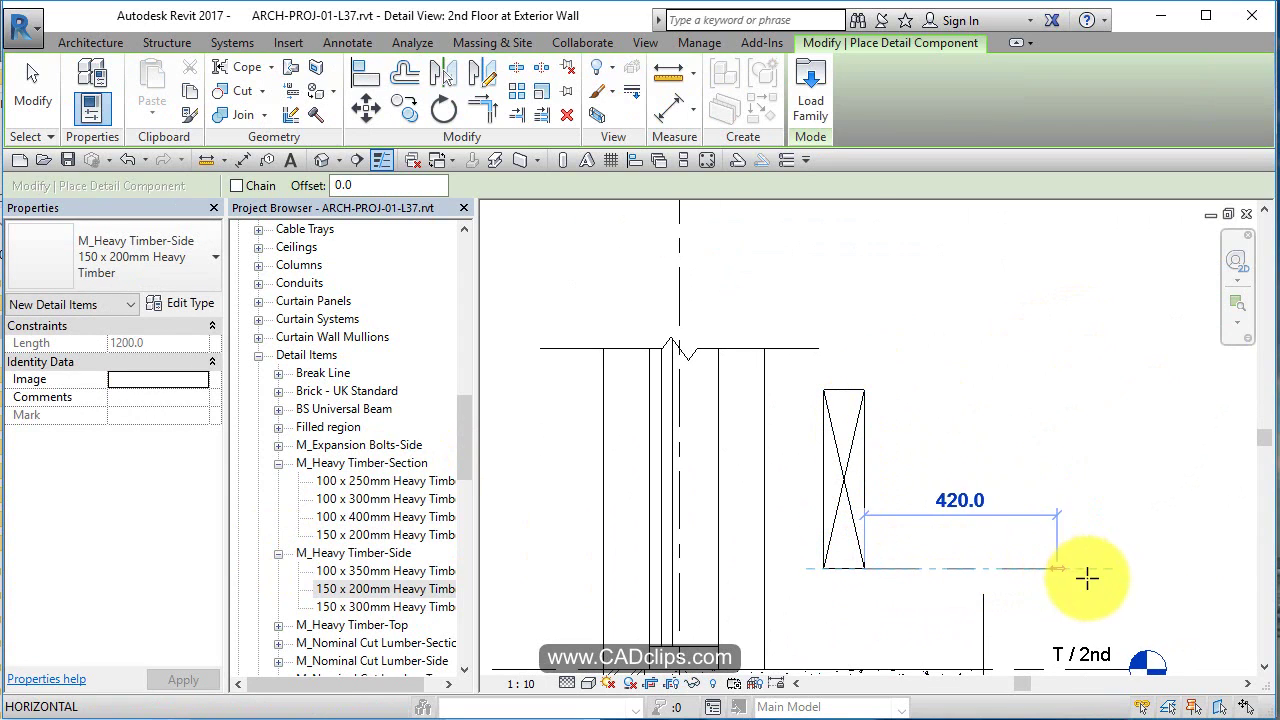
pyautogui.click(1157, 568)
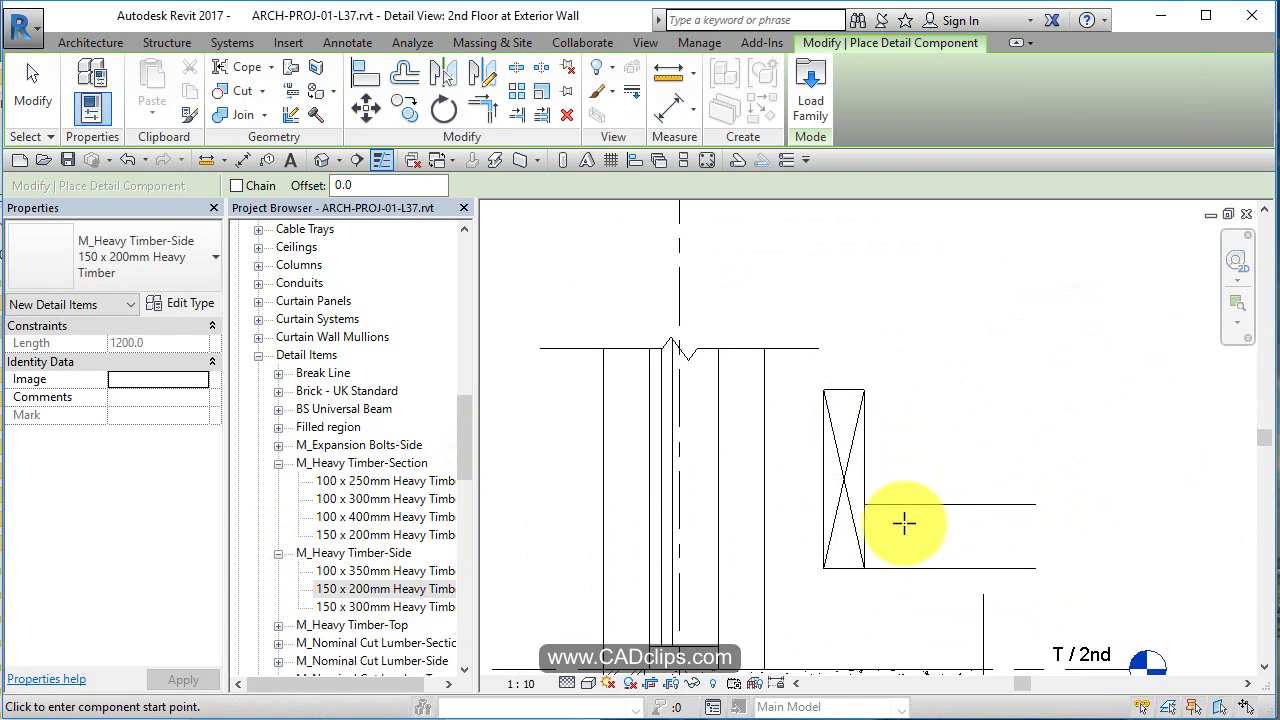
pyautogui.press('Escape')
pyautogui.click(1037, 556)
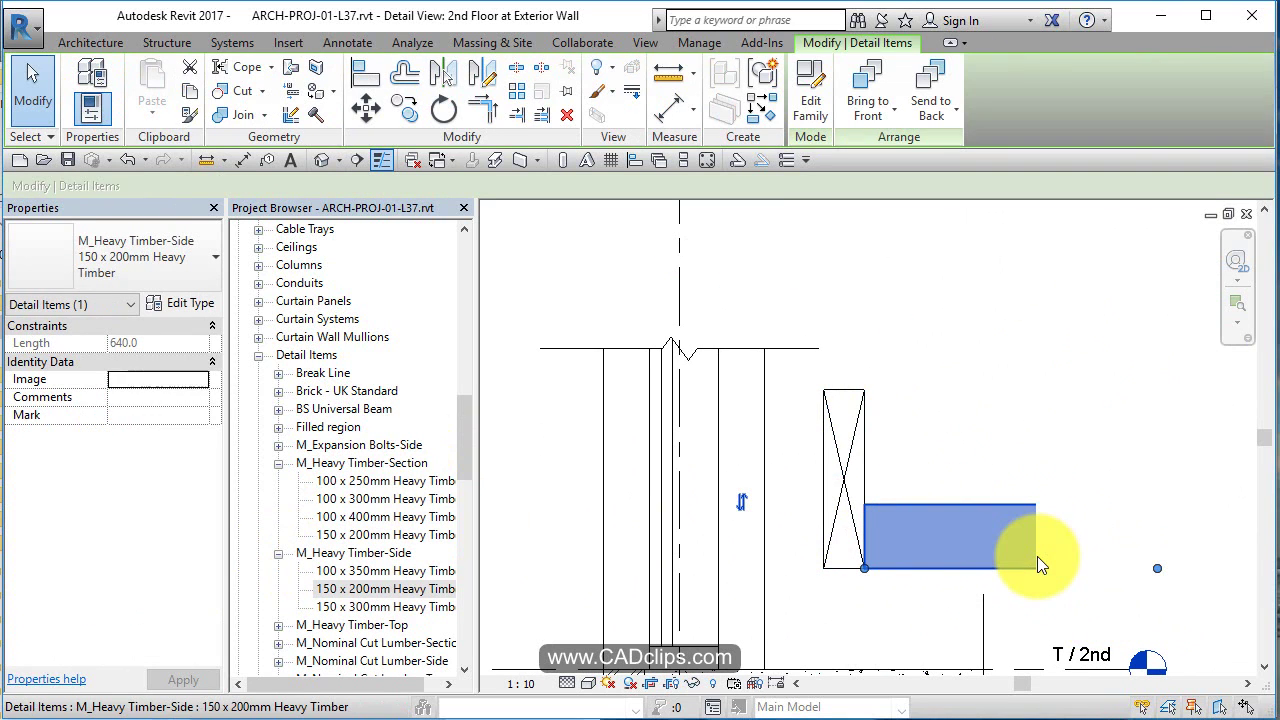
pyautogui.press('Escape')
# Place a horizontal 150 x 200mm M_Heavy Timber-Top component about 260 mm long above the timber side view.
pyautogui.scroll(-1, 365, 628)
pyautogui.scroll(-1, 365, 630)
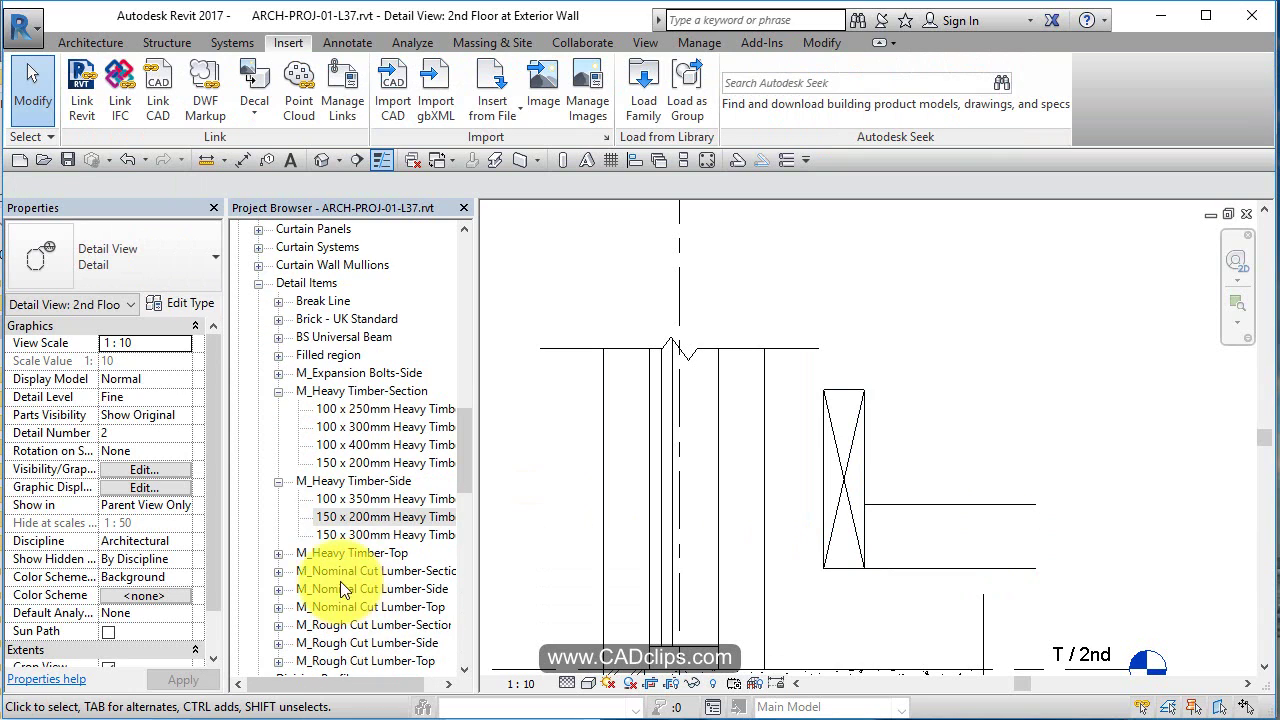
pyautogui.click(278, 554)
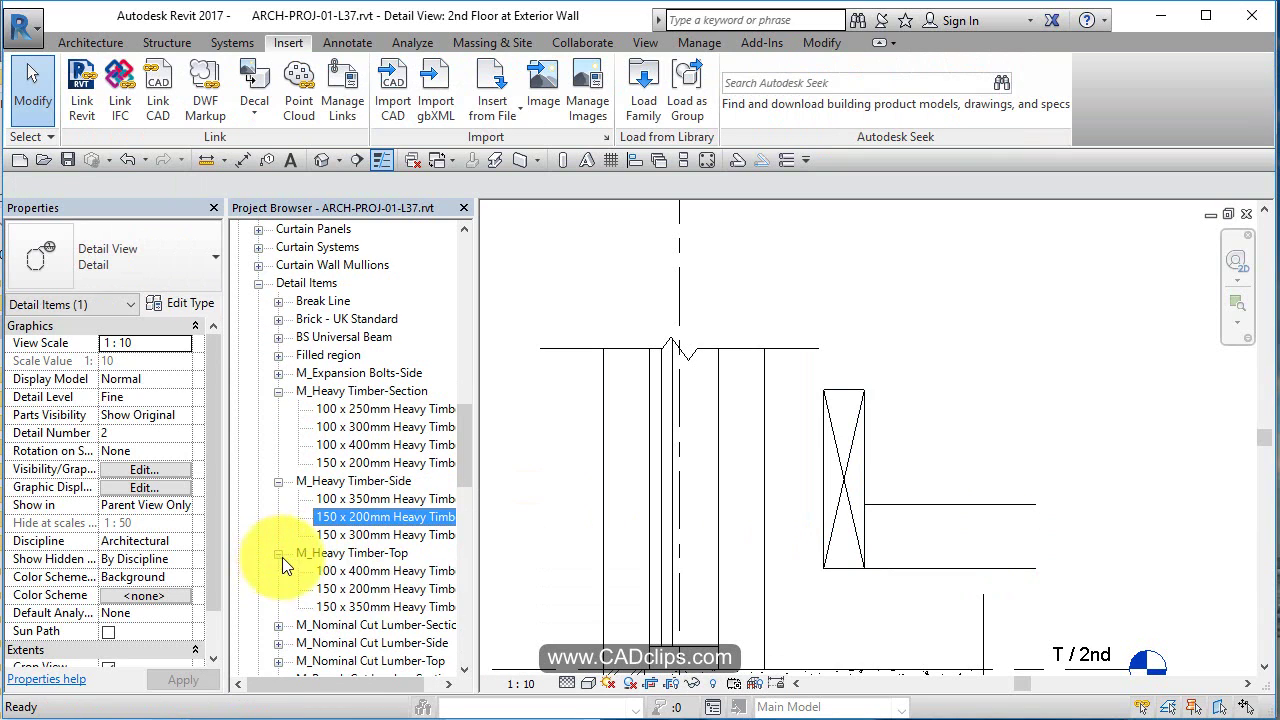
pyautogui.click(386, 587)
pyautogui.moveTo(865, 381); pyautogui.dragTo(868, 388)
pyautogui.click(889, 455)
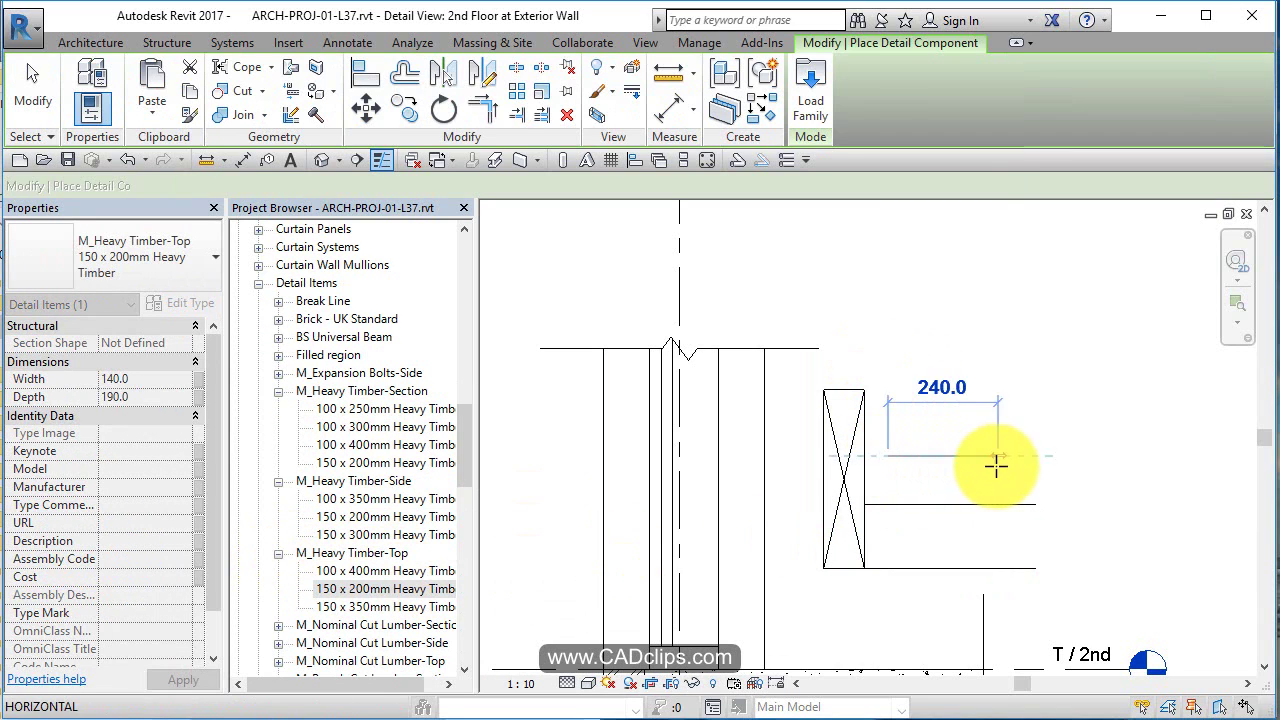
pyautogui.click(1004, 459)
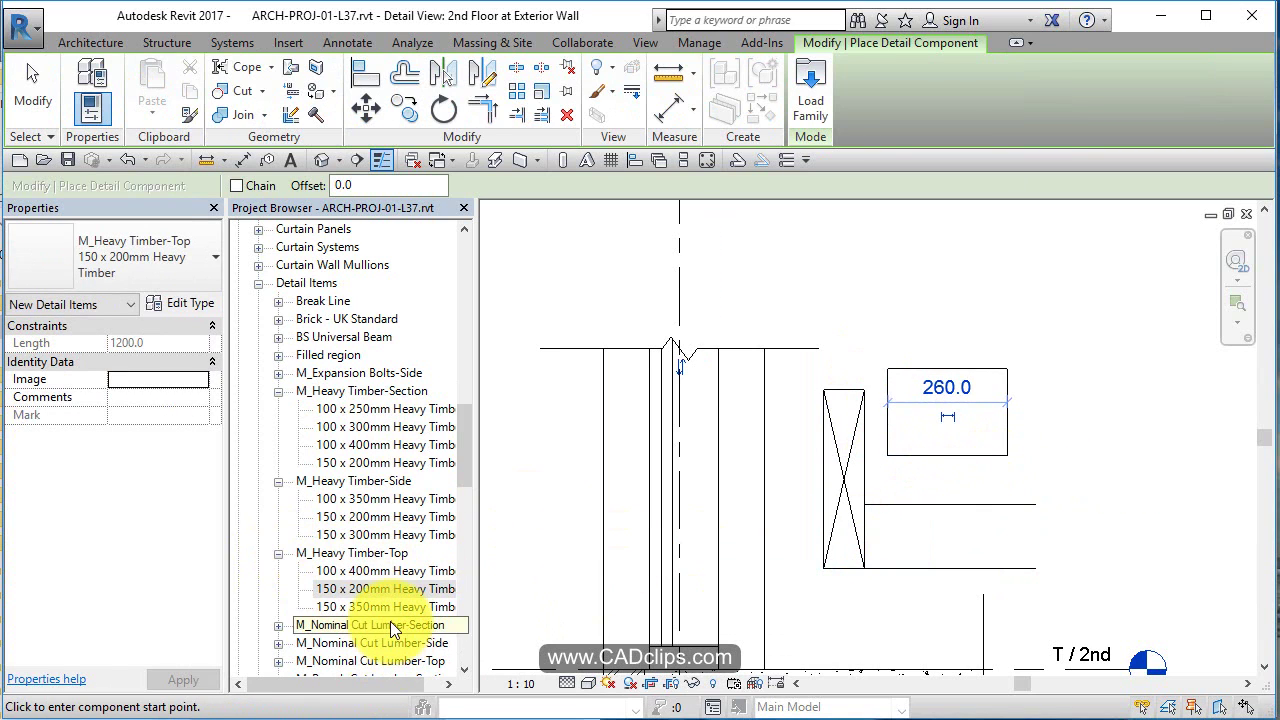
pyautogui.press('Escape')
# Place a 50 x 100mm M_Nominal Cut Lumber-Section component between the wall and the heavy timber section.
pyautogui.click(340, 625)
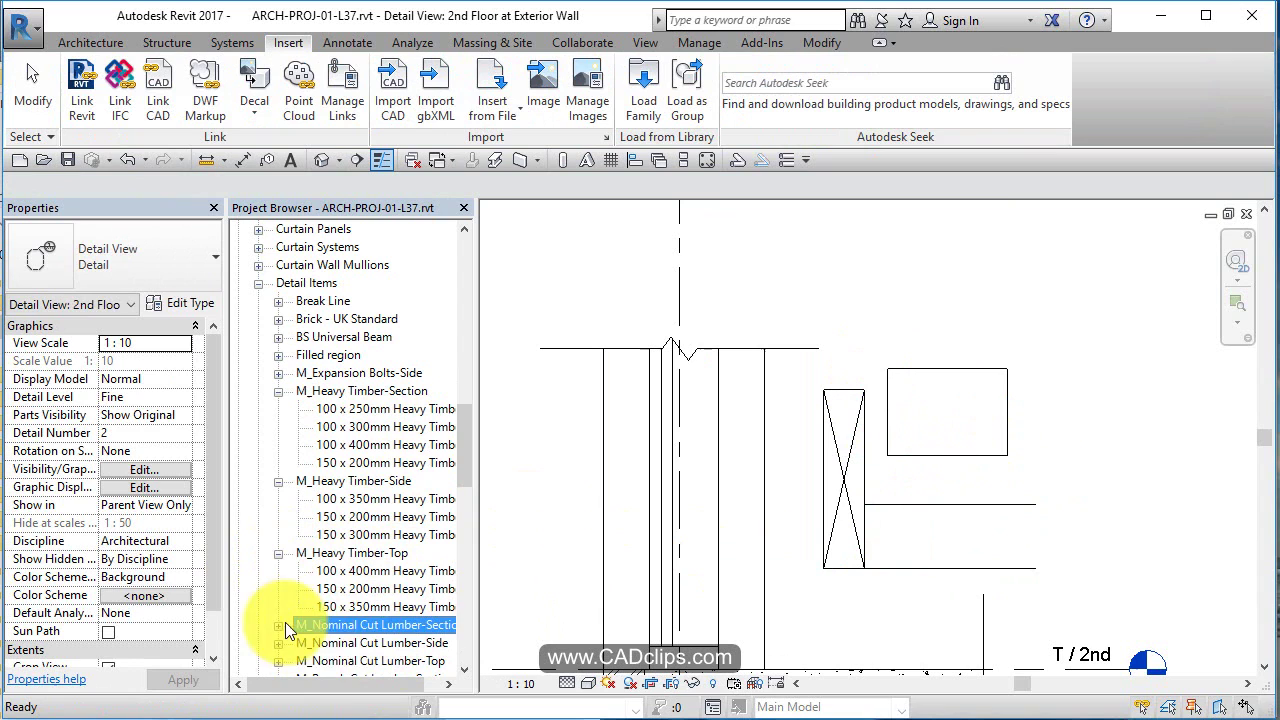
pyautogui.click(278, 626)
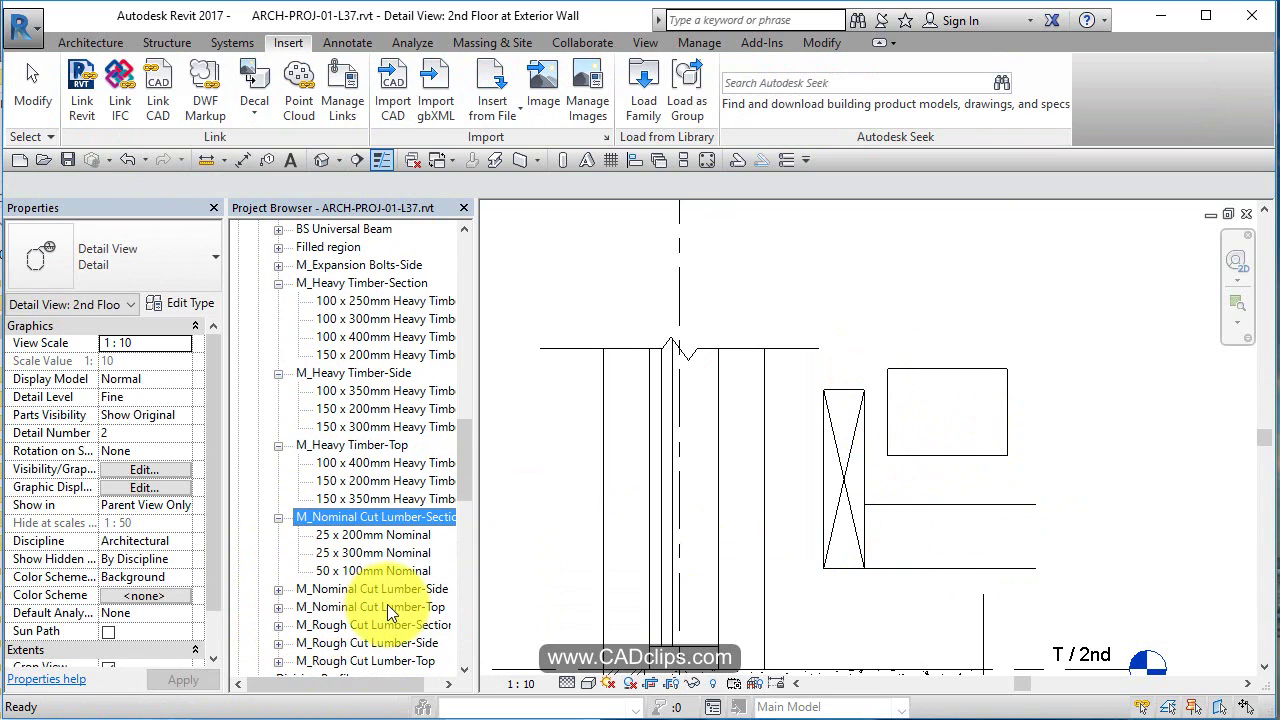
pyautogui.moveTo(386, 566); pyautogui.dragTo(850, 400)
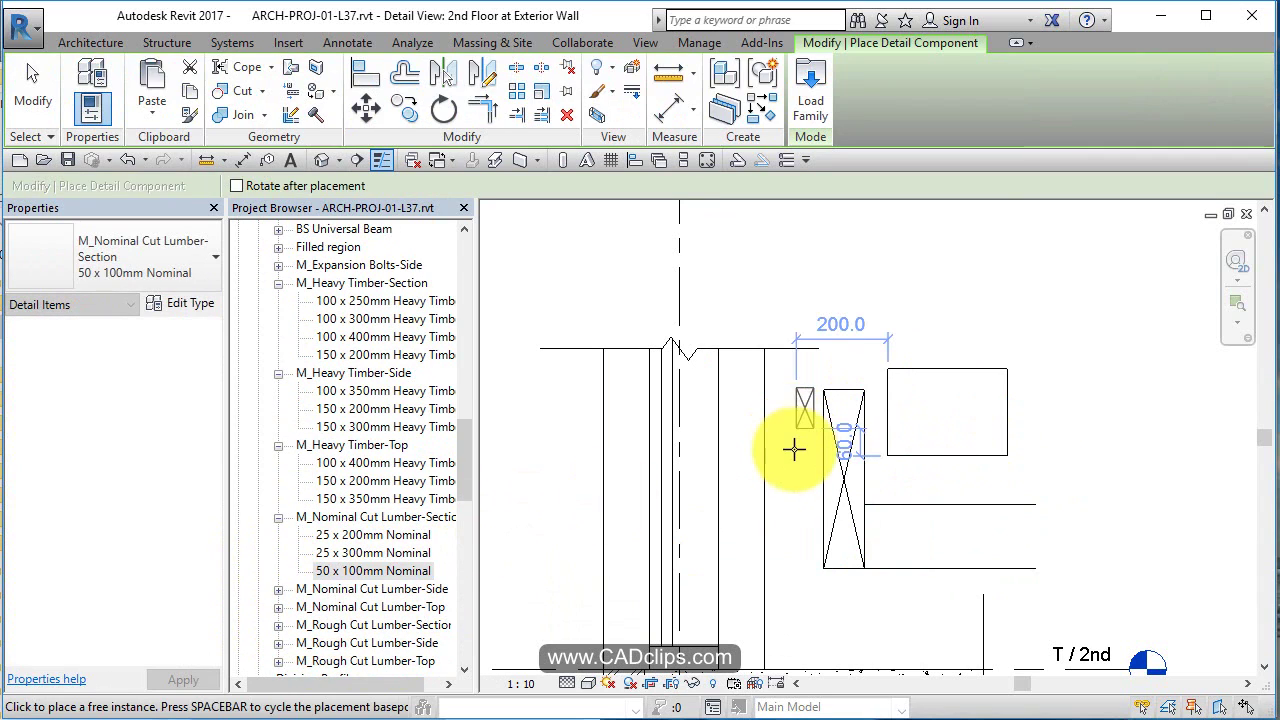
# Place a horizontal 50x150mm M_Rough Cut Lumber-Side component about 200 mm long just below the heavy timber section.
pyautogui.scroll(-2, 412, 633)
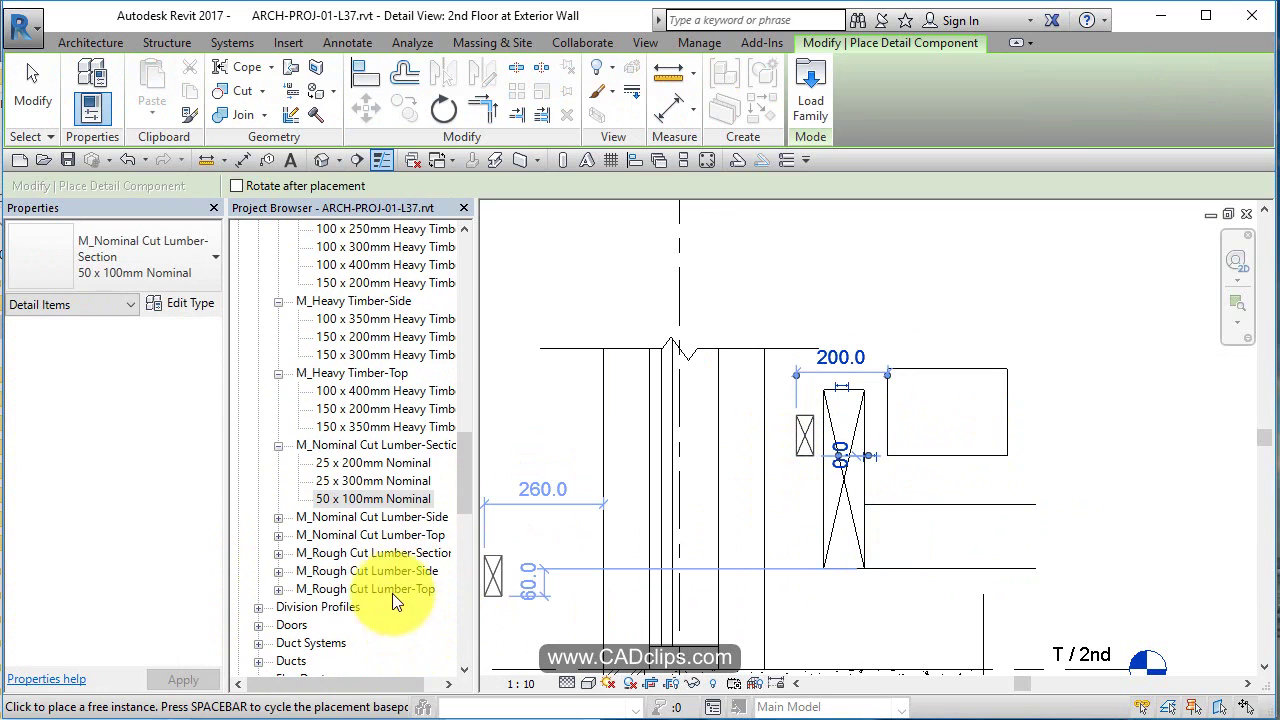
pyautogui.scroll(1, 406, 510)
pyautogui.click(278, 607)
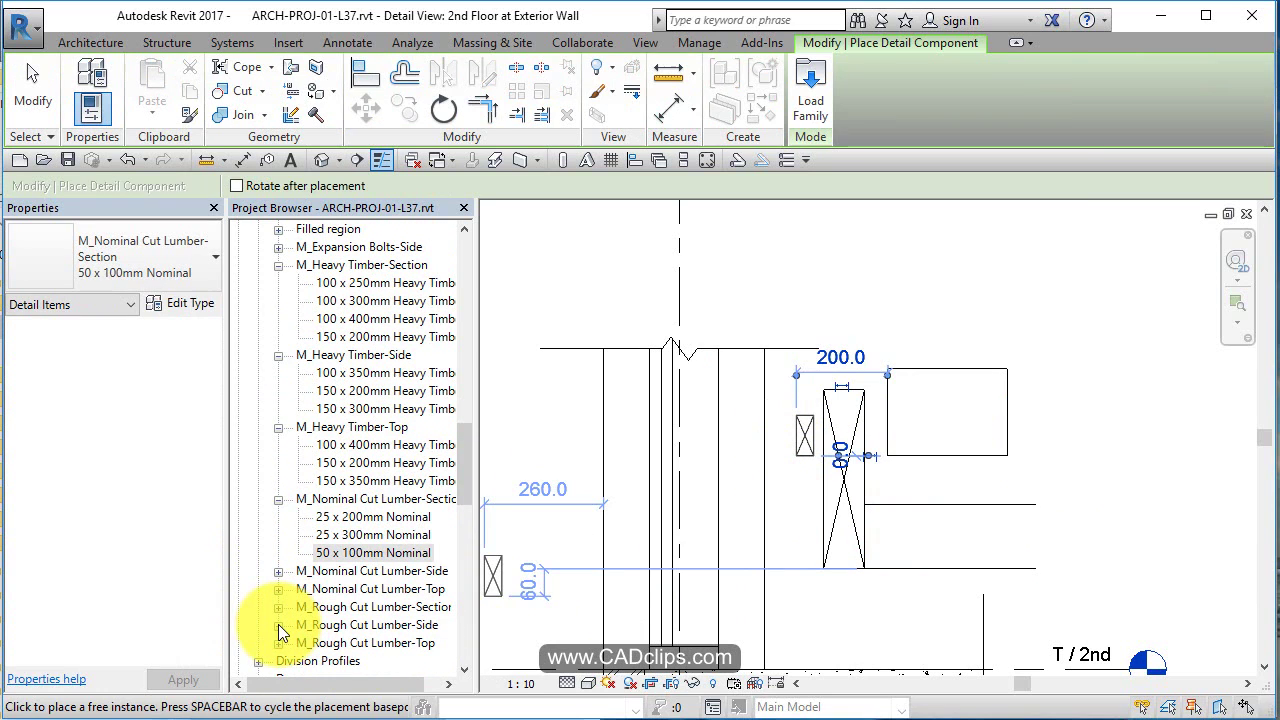
pyautogui.moveTo(360, 643); pyautogui.dragTo(829, 600)
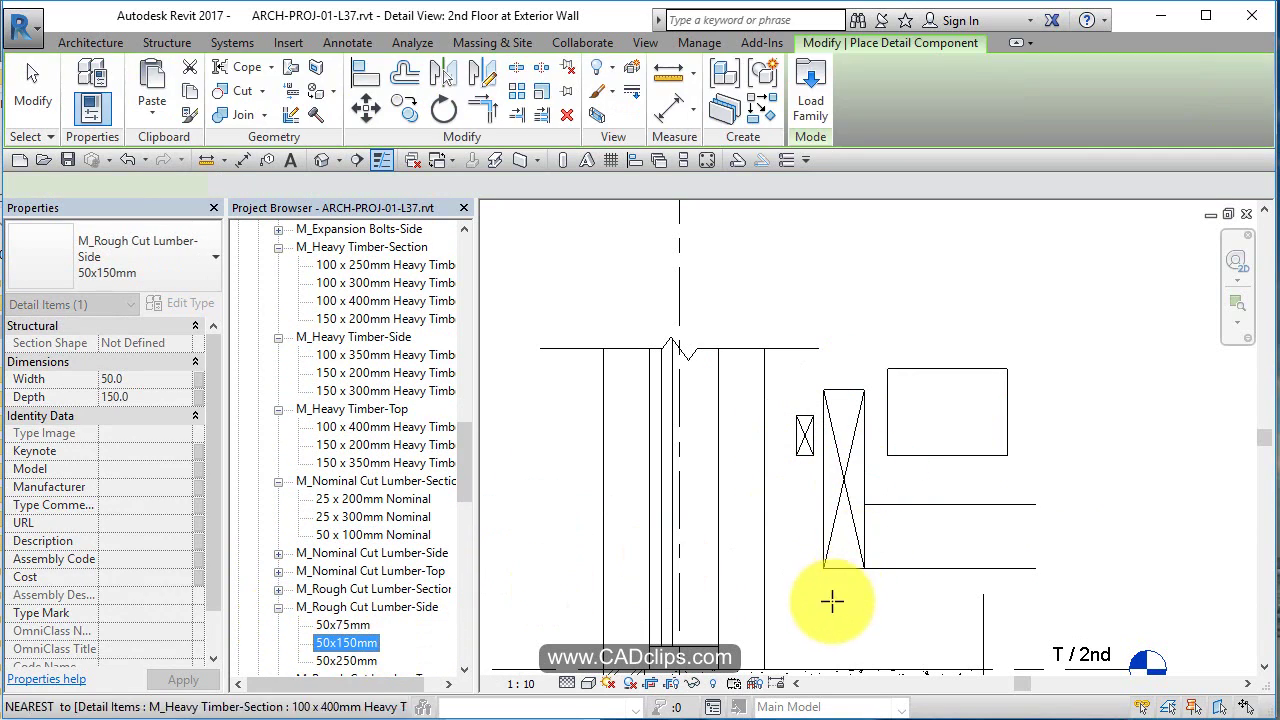
pyautogui.click(832, 621)
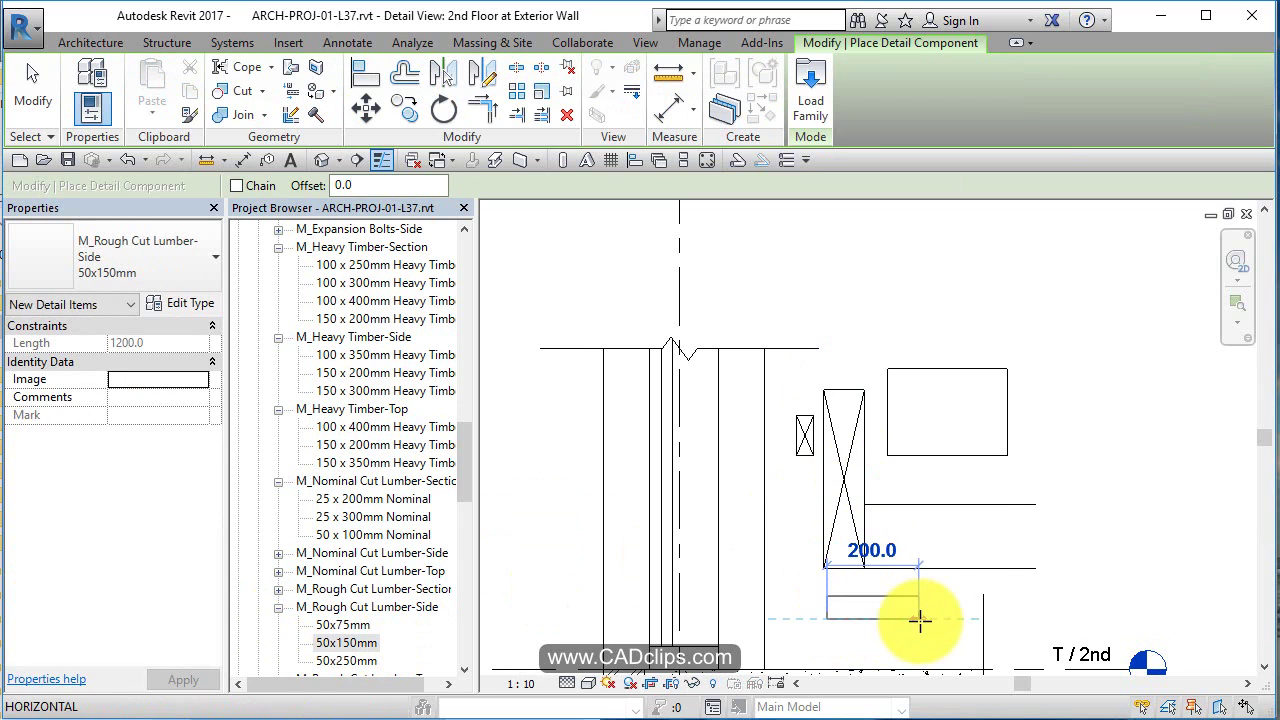
pyautogui.click(919, 621)
pyautogui.press('Escape')
pyautogui.moveTo(900, 557); pyautogui.dragTo(910, 520, button='middle')
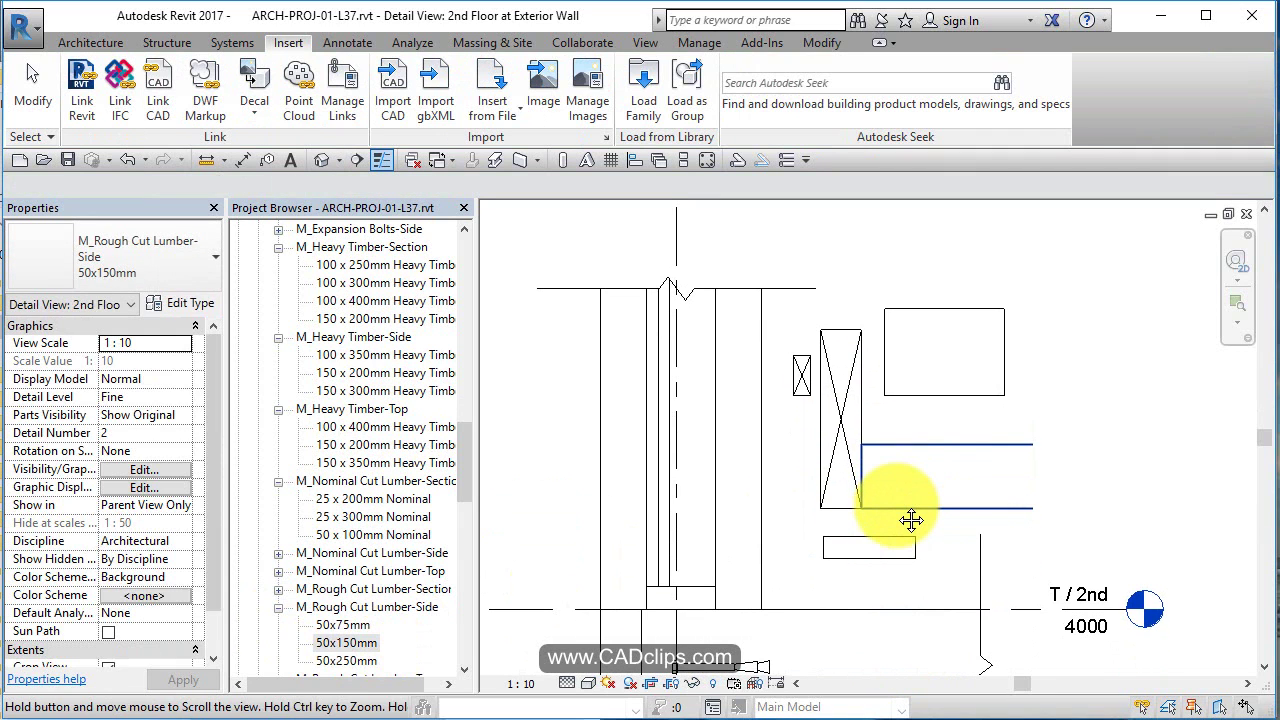
# Start loading a family and open the US Imperial library folder Detail Items > Div 05-Metals > 052100-Steel Joist Framing.
pyautogui.click(642, 89)
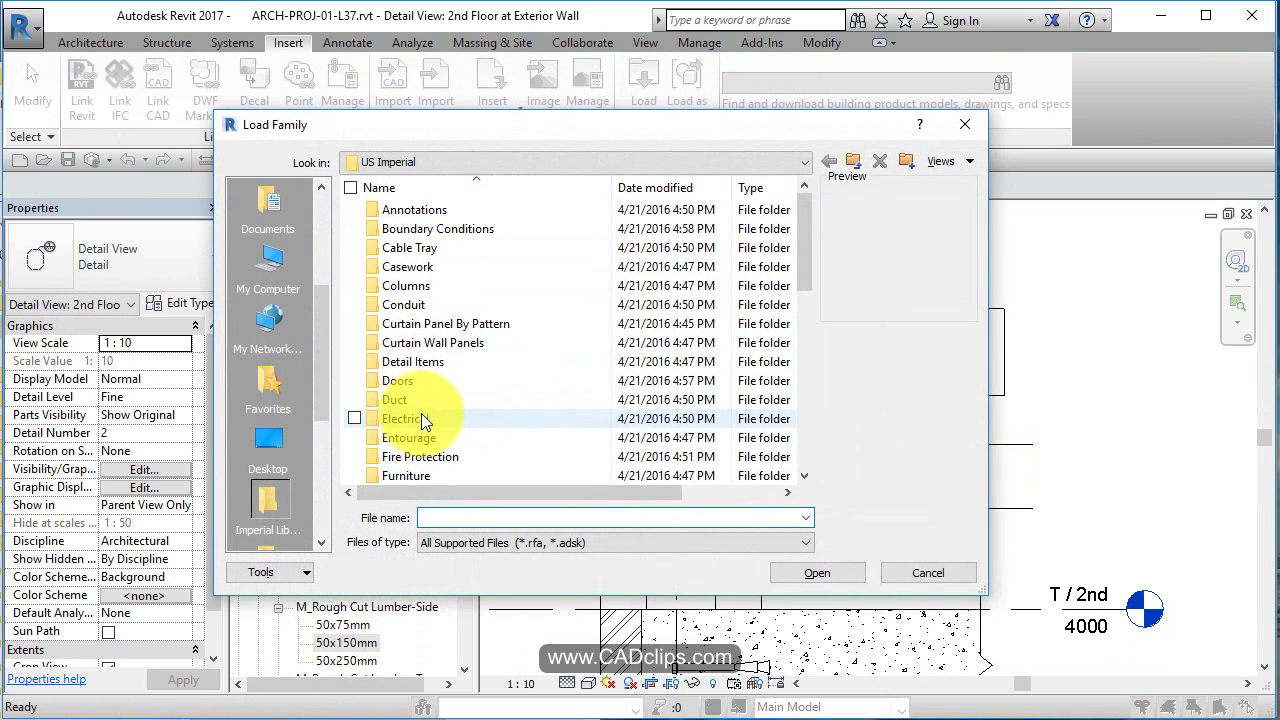
pyautogui.doubleClick(427, 360)
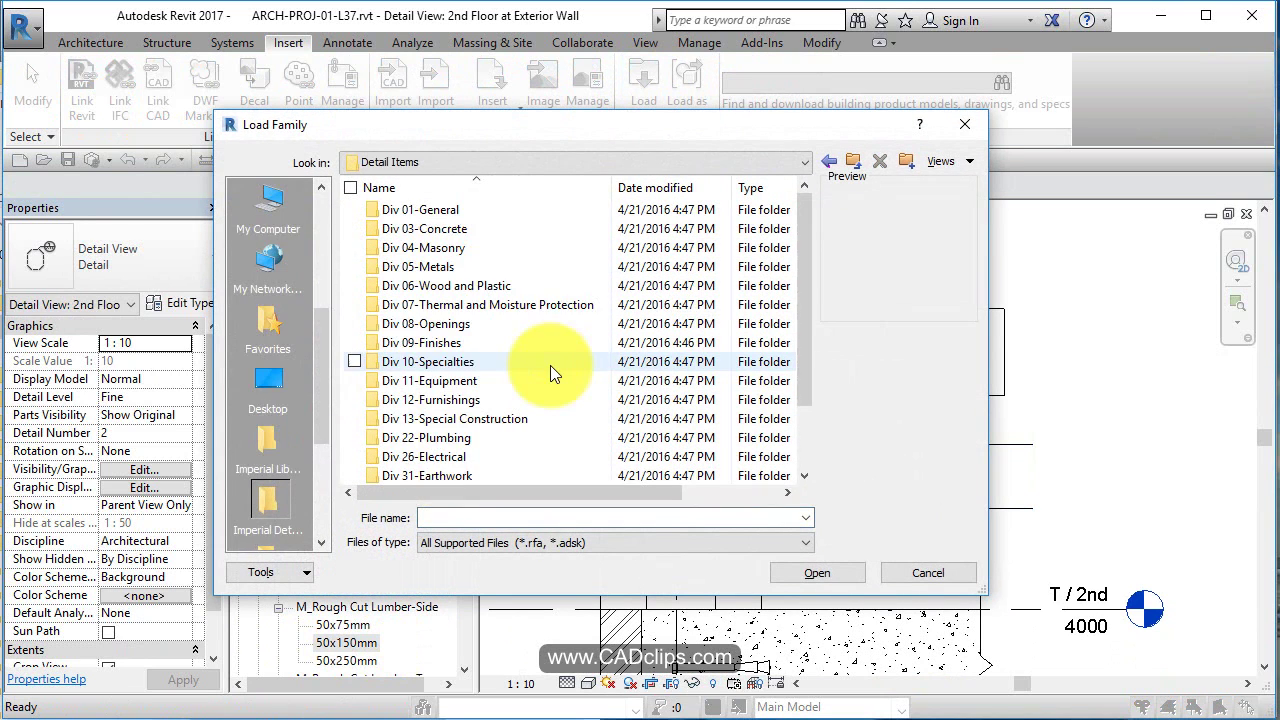
pyautogui.doubleClick(449, 267)
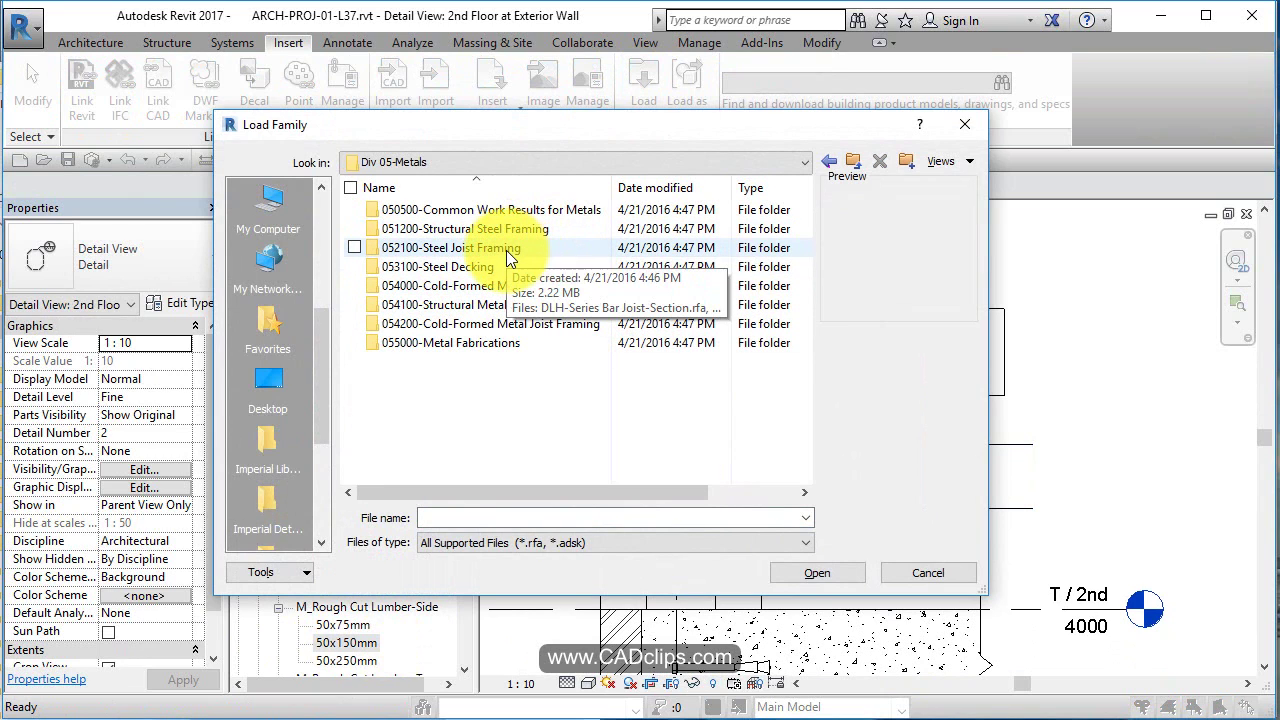
pyautogui.click(506, 250)
pyautogui.click(507, 252)
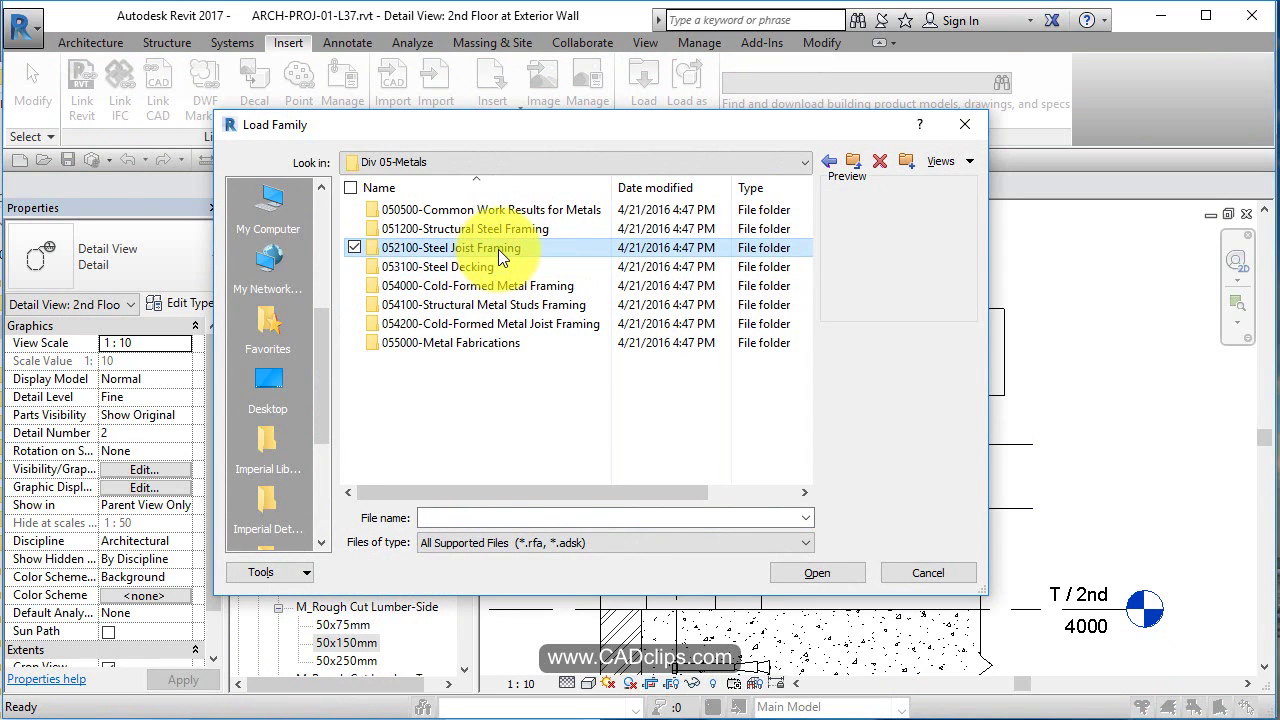
pyautogui.doubleClick(498, 249)
pyautogui.doubleClick(505, 248)
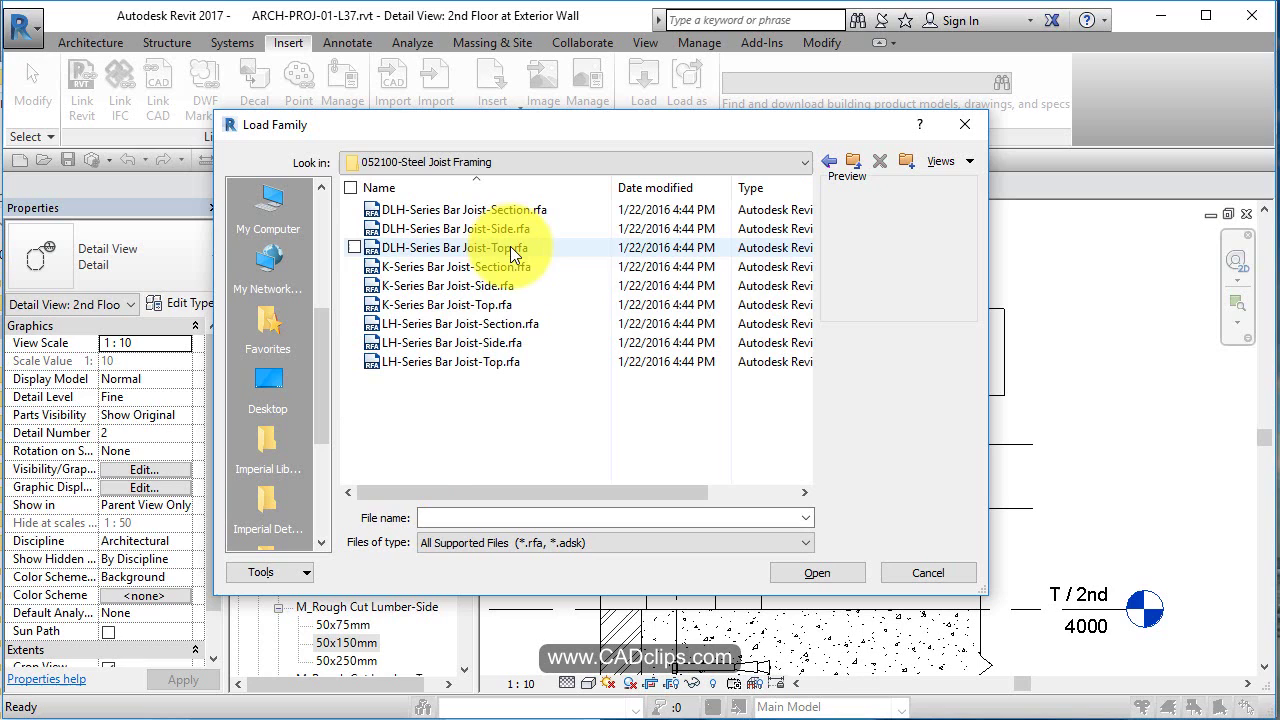
# Preview the bar joist families and open the K-Series Bar Joist Section, Side and Top families together for loading.
pyautogui.click(484, 211)
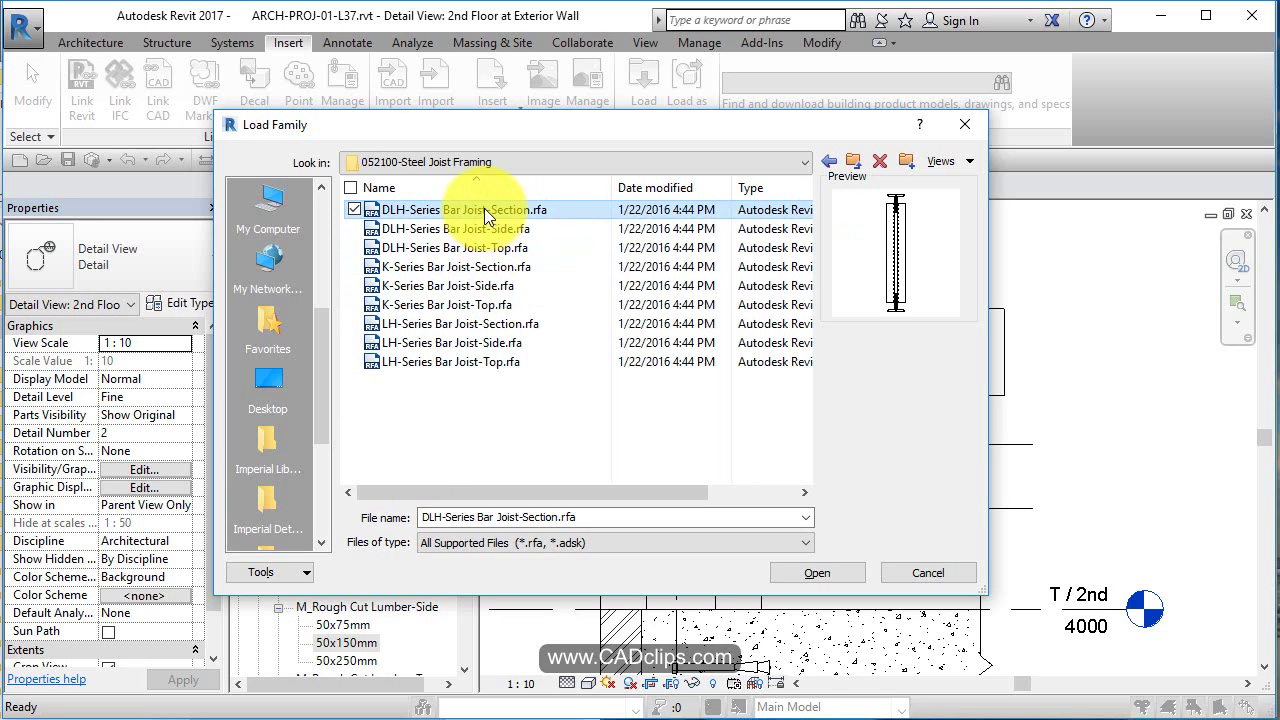
pyautogui.press('Down')
pyautogui.press('Down')
pyautogui.press('Down')
pyautogui.press('Down')
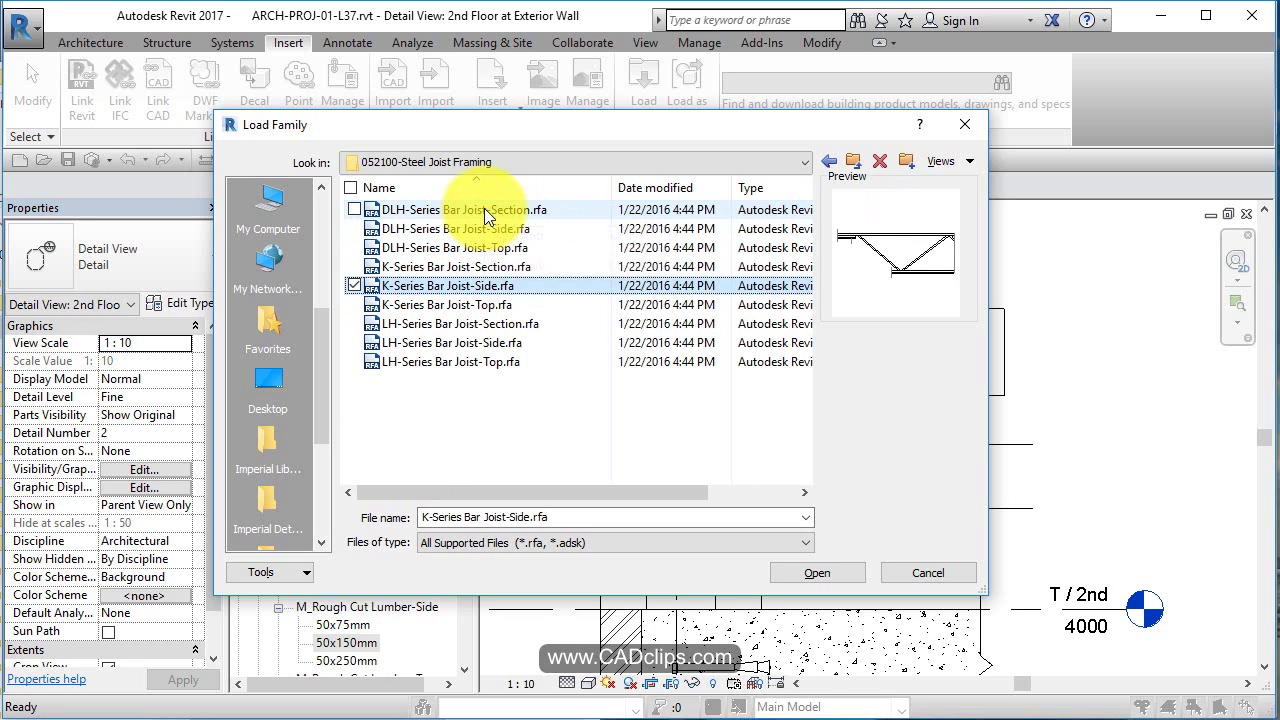
pyautogui.press('Down')
pyautogui.press('Up')
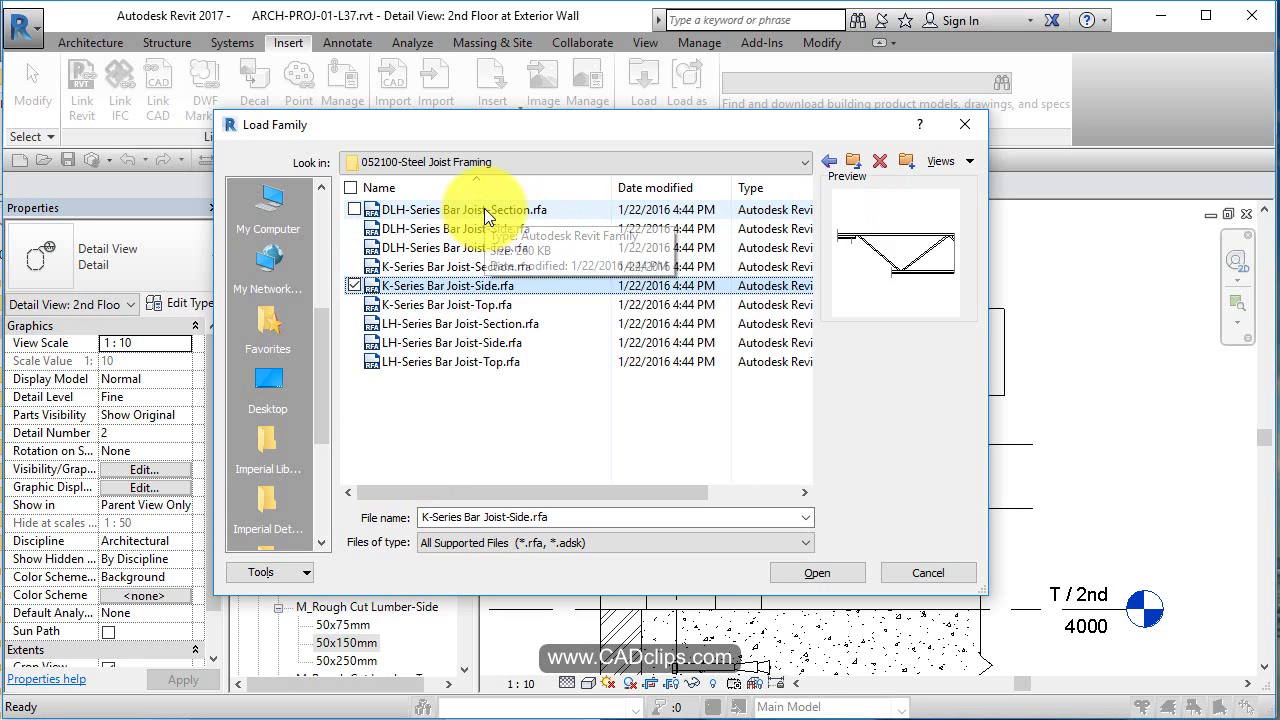
pyautogui.keyDown('ctrl'); pyautogui.click(485, 305); pyautogui.keyUp('ctrl')
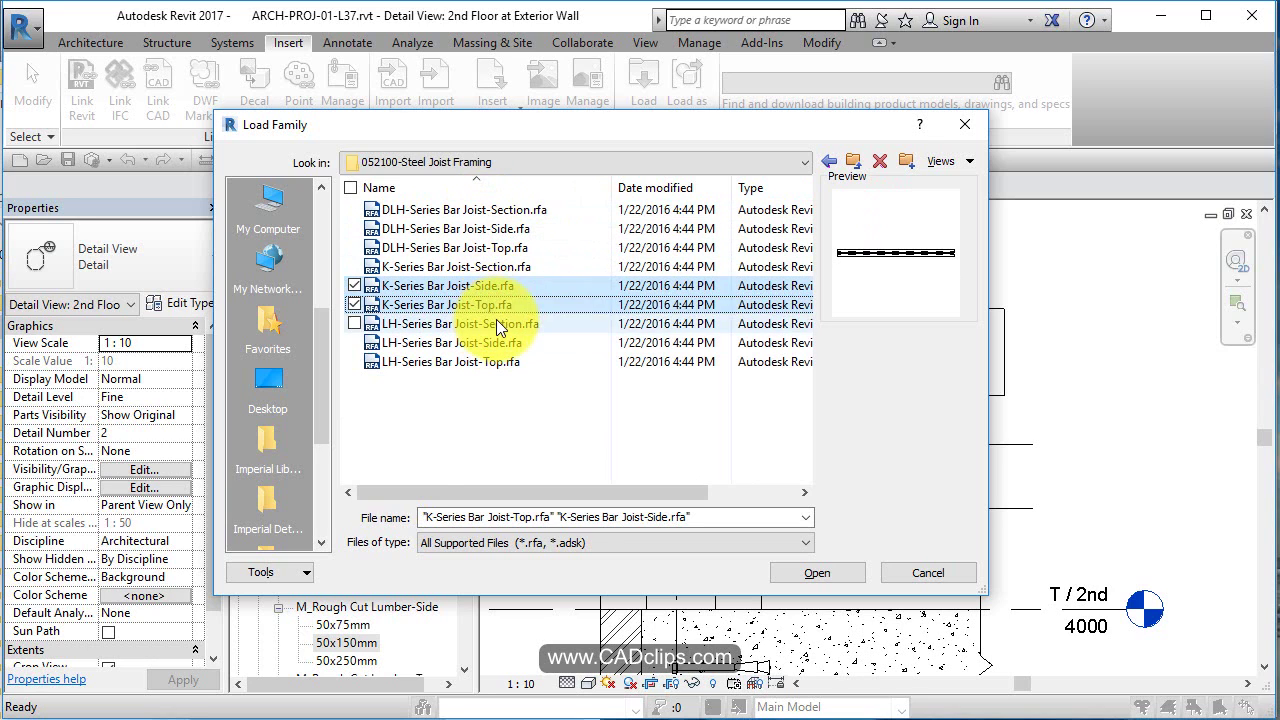
pyautogui.keyDown('ctrl'); pyautogui.click(471, 268); pyautogui.keyUp('ctrl')
pyautogui.click(842, 573)
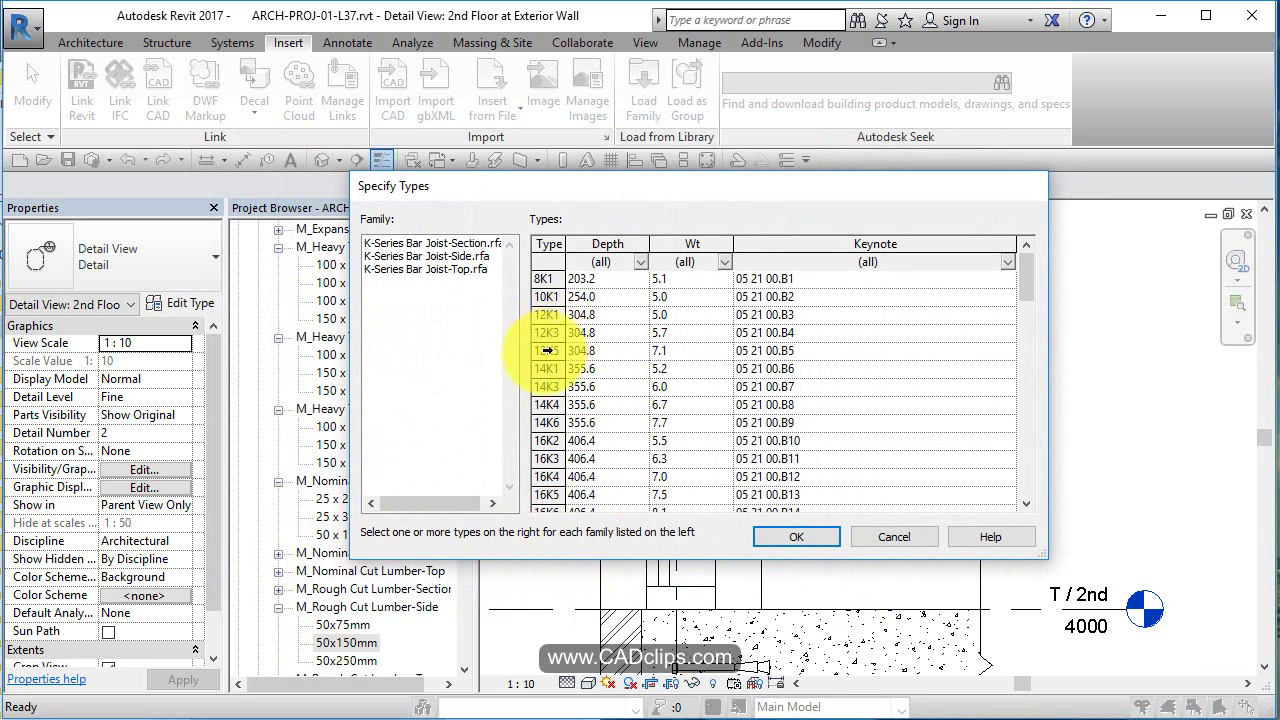
# Load K-Series Bar Joist types 16K2 for Section, 14K6 and 16K3 for Side, and 14K6 and 16K4 for Top.
pyautogui.click(549, 440)
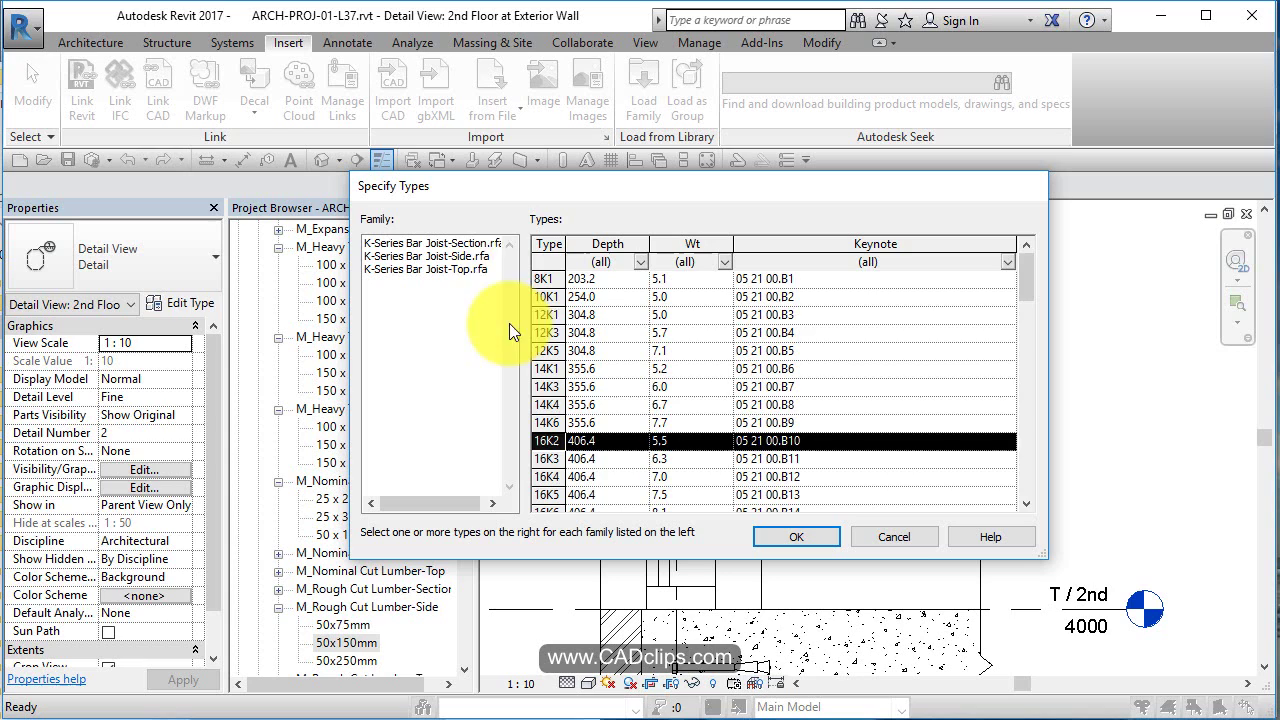
pyautogui.click(478, 242)
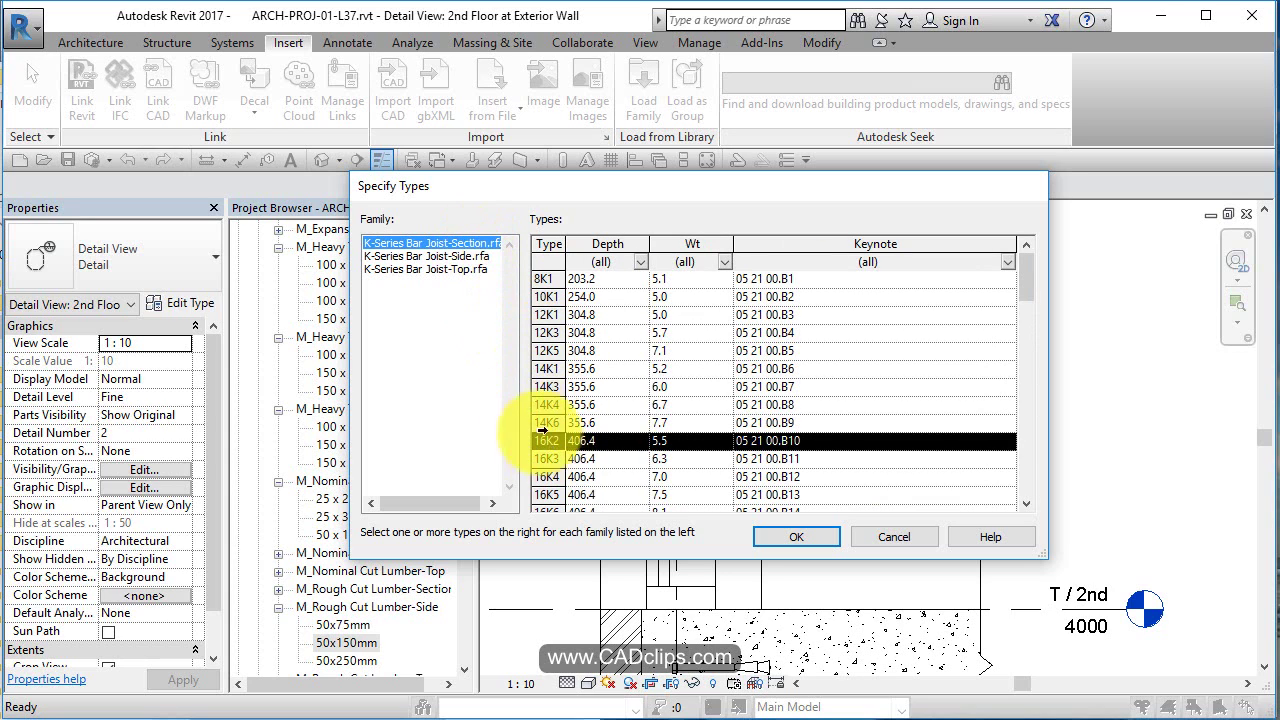
pyautogui.click(472, 257)
pyautogui.click(548, 422)
pyautogui.keyDown('ctrl'); pyautogui.click(548, 458); pyautogui.keyUp('ctrl')
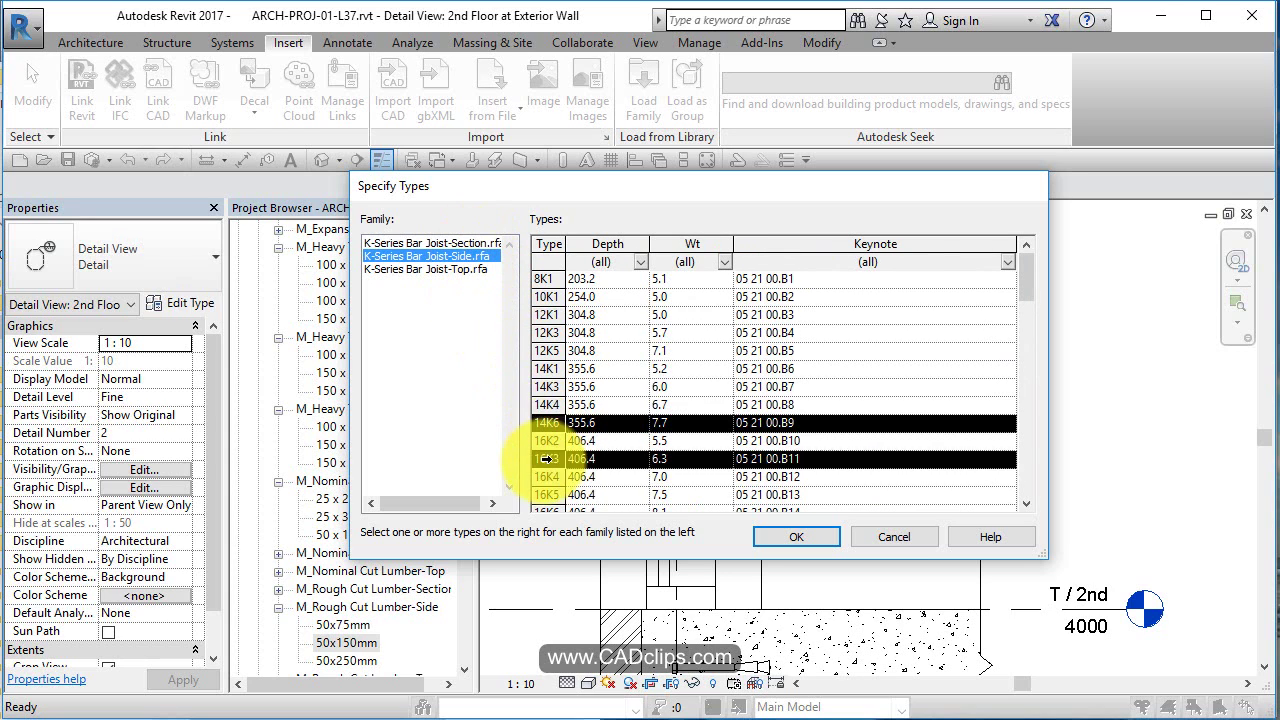
pyautogui.click(475, 270)
pyautogui.click(549, 422)
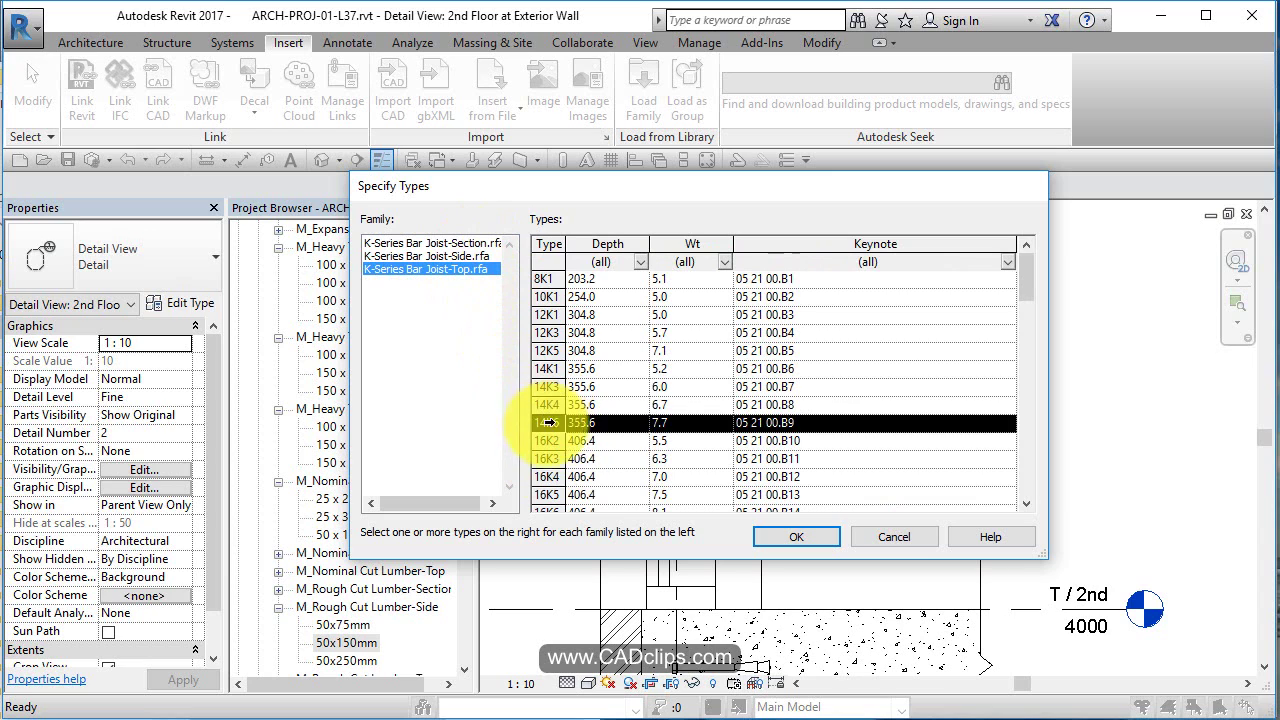
pyautogui.keyDown('ctrl'); pyautogui.click(549, 476); pyautogui.keyUp('ctrl')
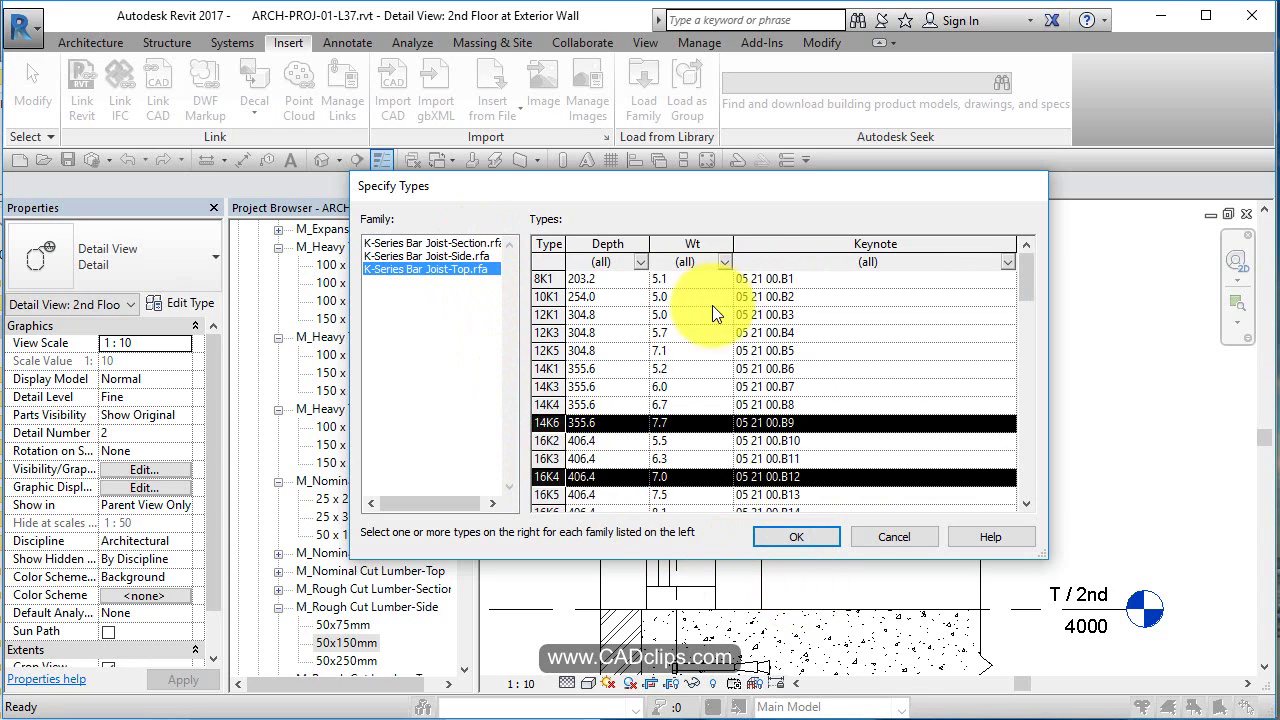
pyautogui.click(813, 537)
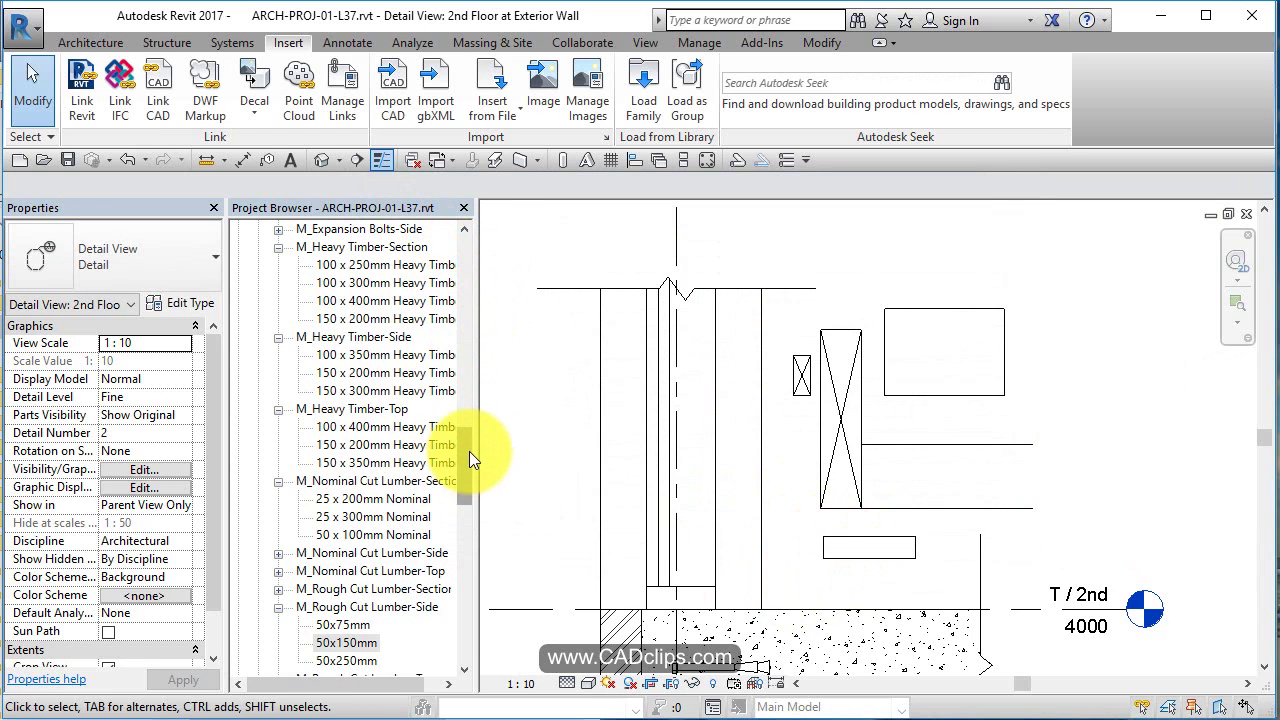
# Collapse the expanded Heavy Timber, Nominal Cut Lumber and Rough Cut Lumber families under Detail Items in the project tree.
pyautogui.moveTo(469, 451); pyautogui.dragTo(403, 410)
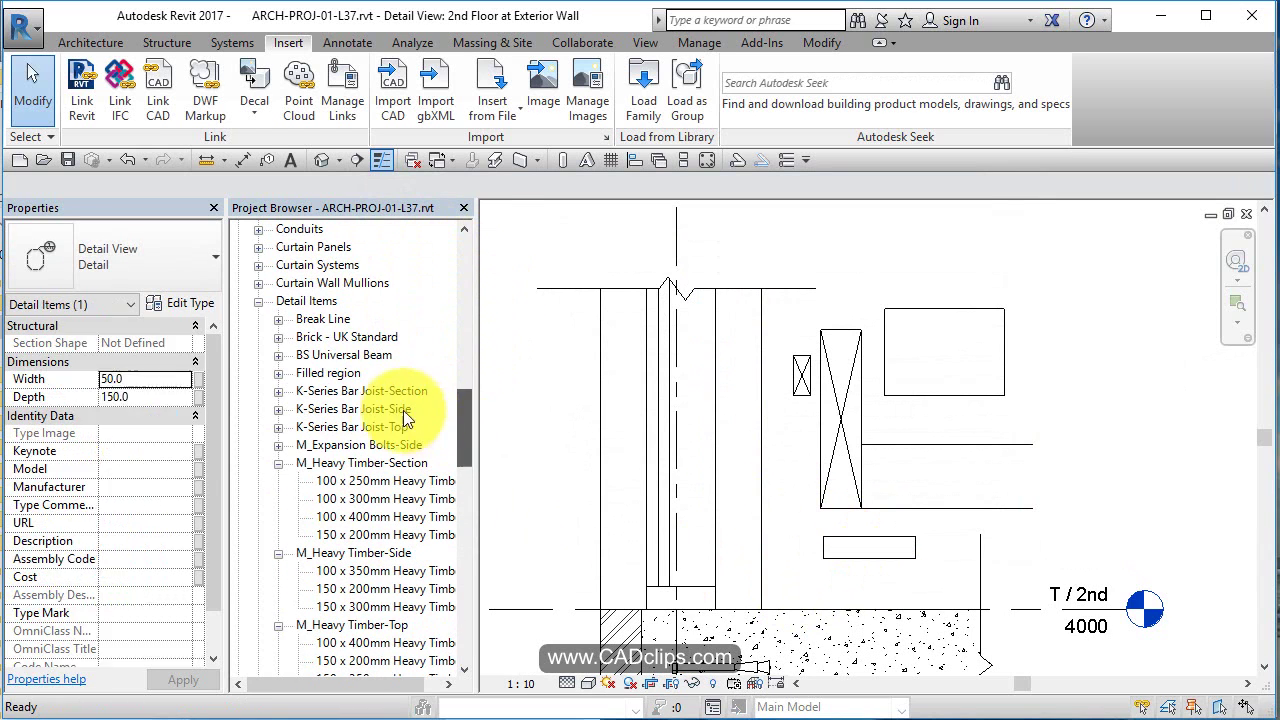
pyautogui.click(279, 463)
pyautogui.click(278, 481)
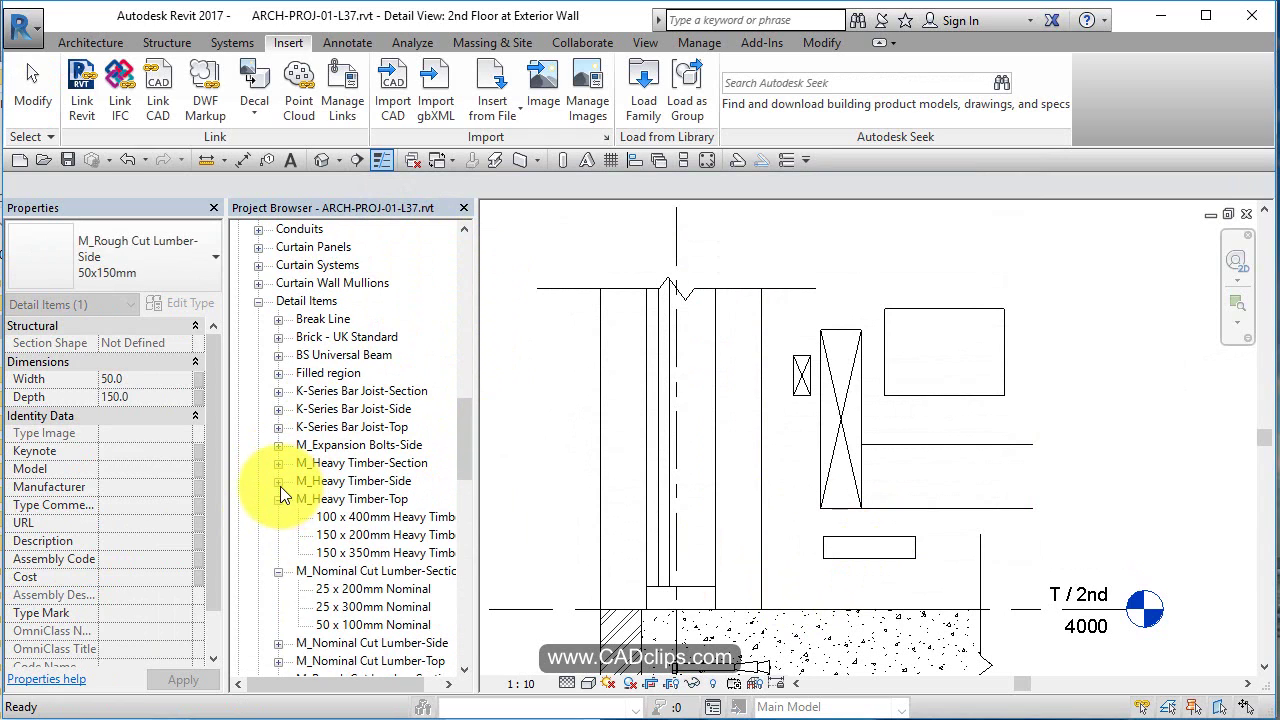
pyautogui.click(279, 499)
pyautogui.click(278, 518)
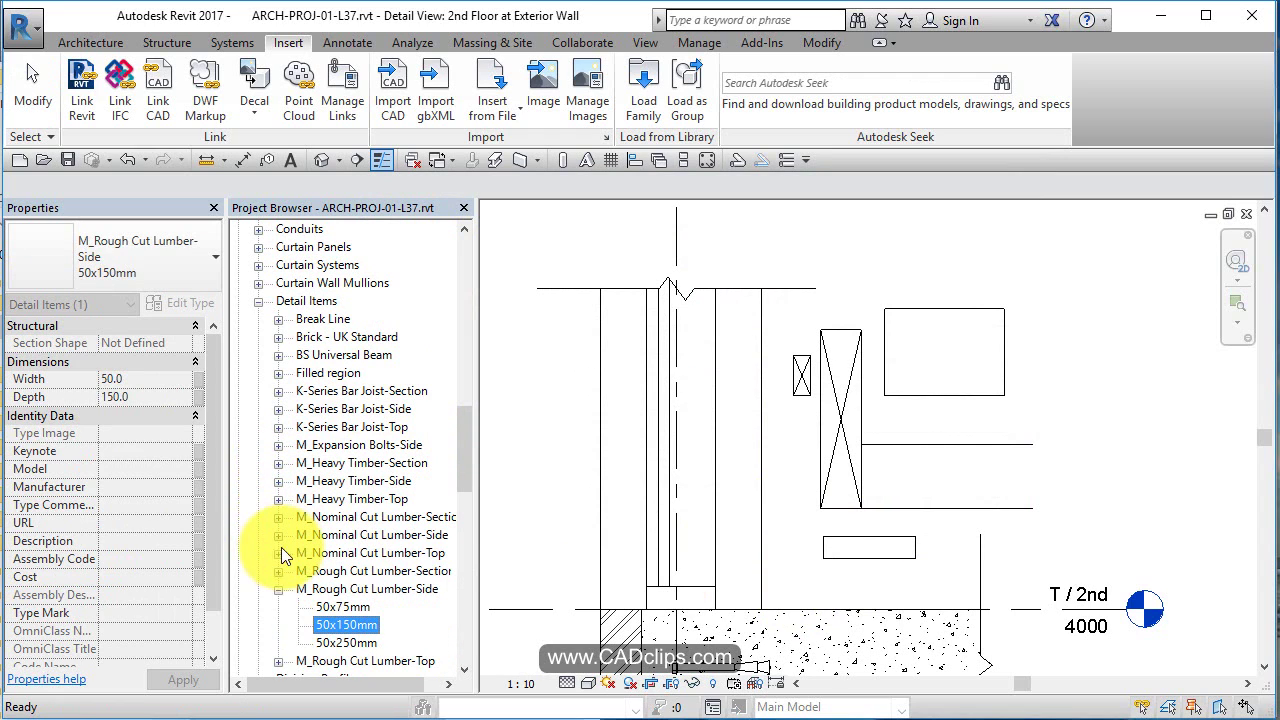
pyautogui.click(278, 589)
pyautogui.scroll(-1, 405, 544)
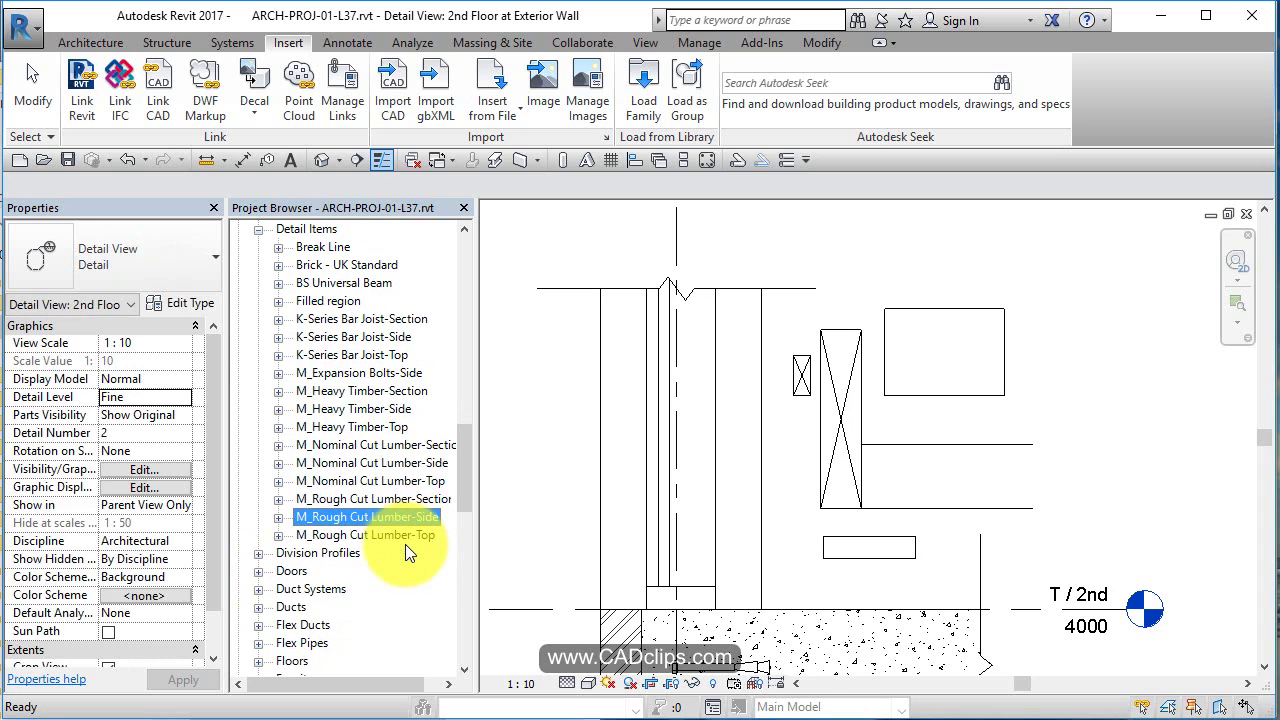
# Place a 16K2 K-Series Bar Joist-Section component outside the exterior wall face, above the T / 2nd level.
pyautogui.click(278, 319)
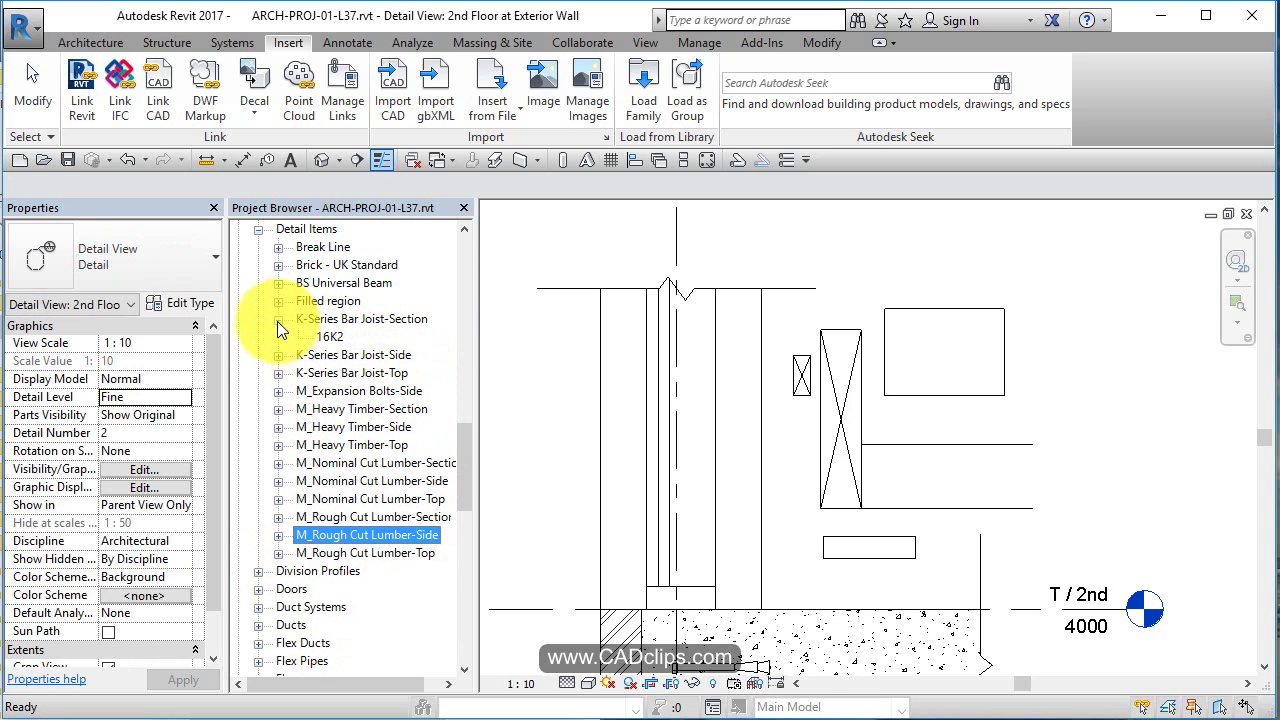
pyautogui.moveTo(331, 336); pyautogui.dragTo(783, 297)
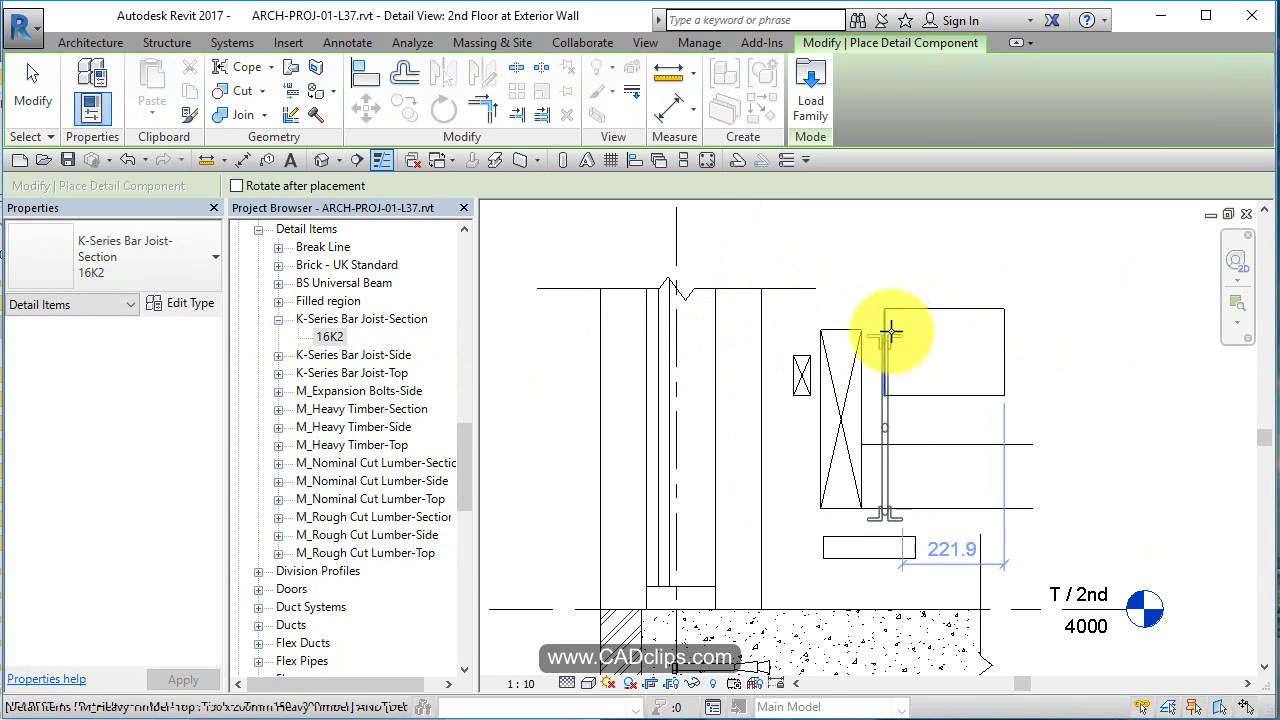
pyautogui.scroll(-3, 760, 340)
pyautogui.click(657, 450)
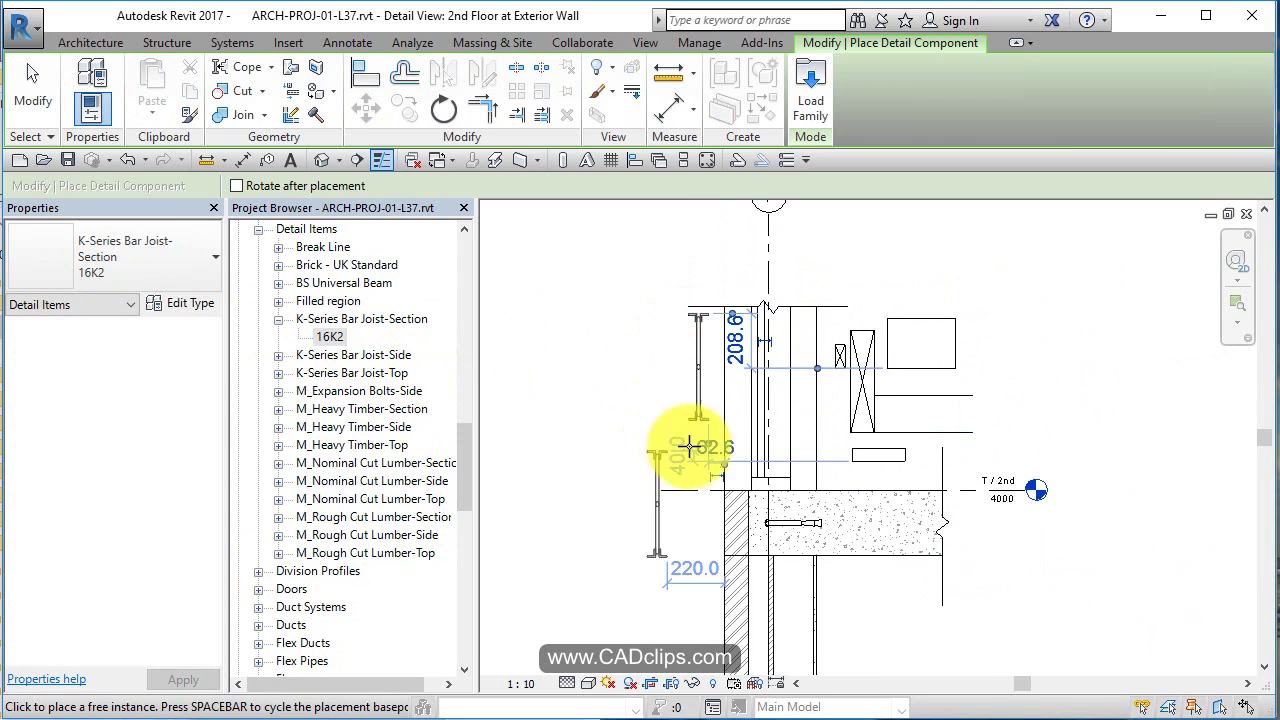
pyautogui.scroll(-3, 743, 458)
pyautogui.press('Escape')
pyautogui.press('Escape')
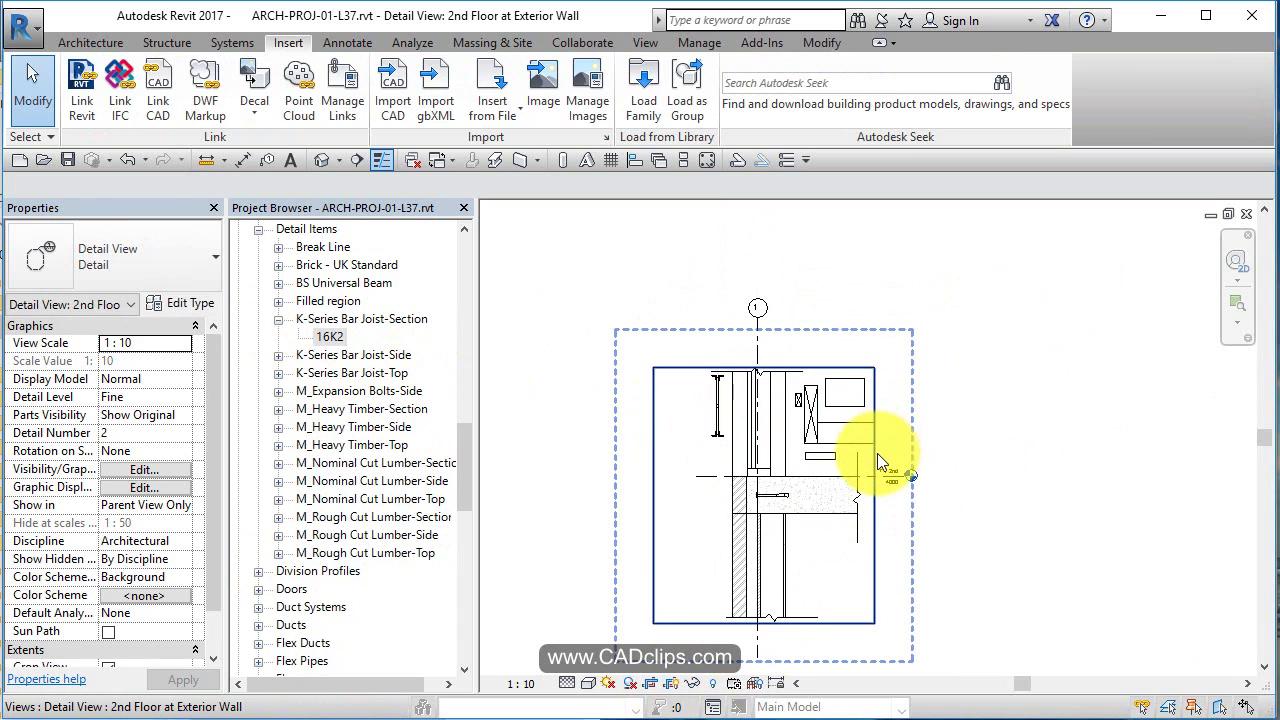
# Enlarge the detail view's crop region upward and well past the timber components on the interior side.
pyautogui.click(877, 453)
pyautogui.moveTo(876, 494); pyautogui.dragTo(973, 495)
pyautogui.moveTo(813, 368); pyautogui.dragTo(814, 305)
pyautogui.click(871, 343)
pyautogui.scroll(2, 980, 407)
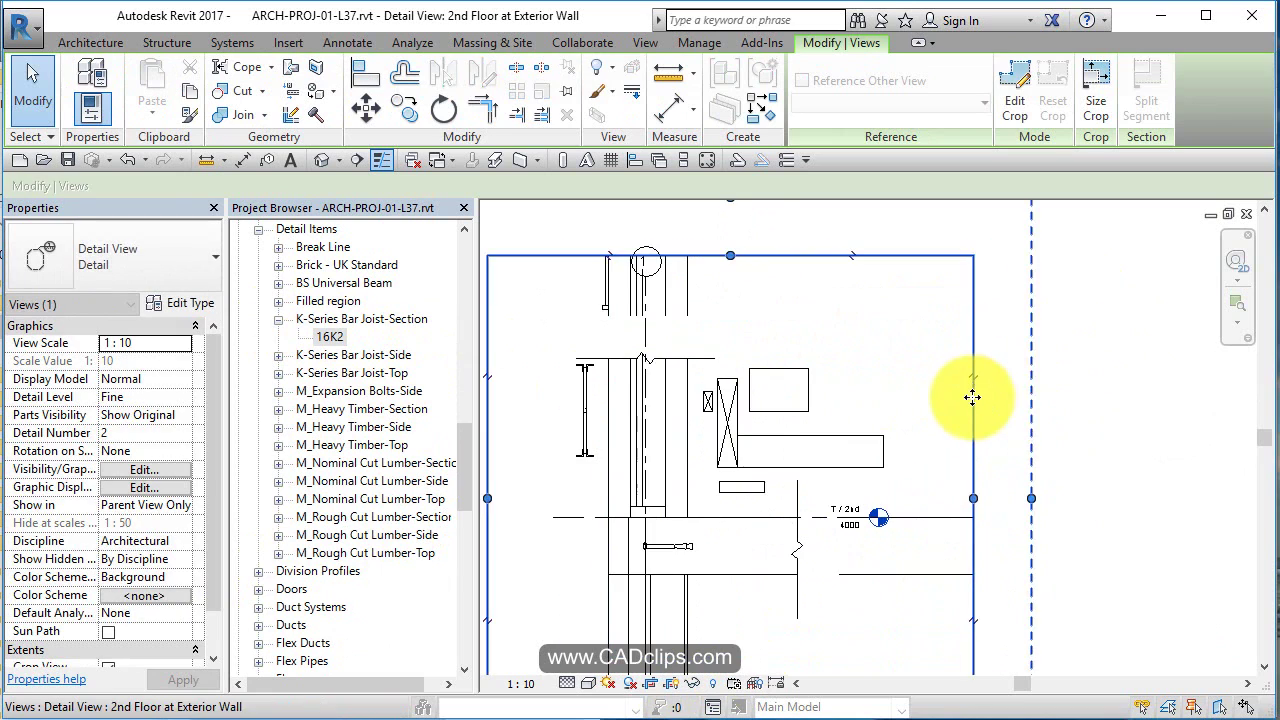
pyautogui.click(1101, 398)
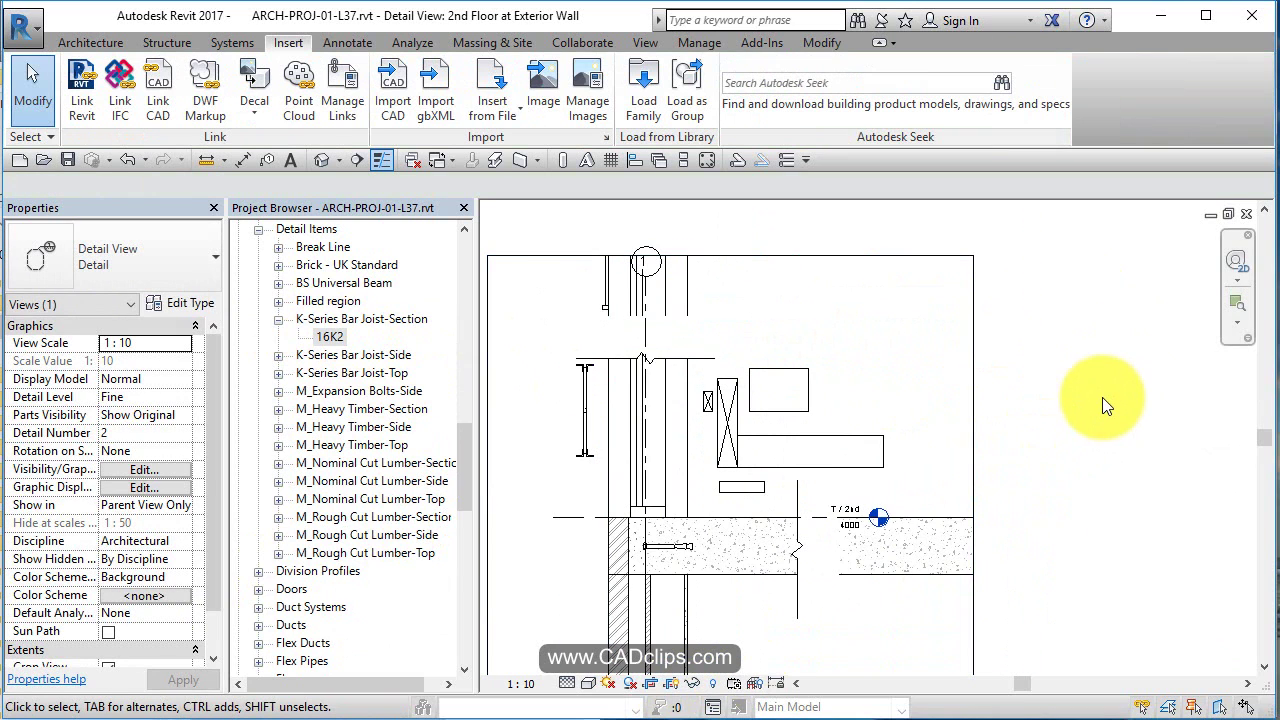
pyautogui.click(975, 406)
pyautogui.moveTo(972, 498); pyautogui.dragTo(1057, 508)
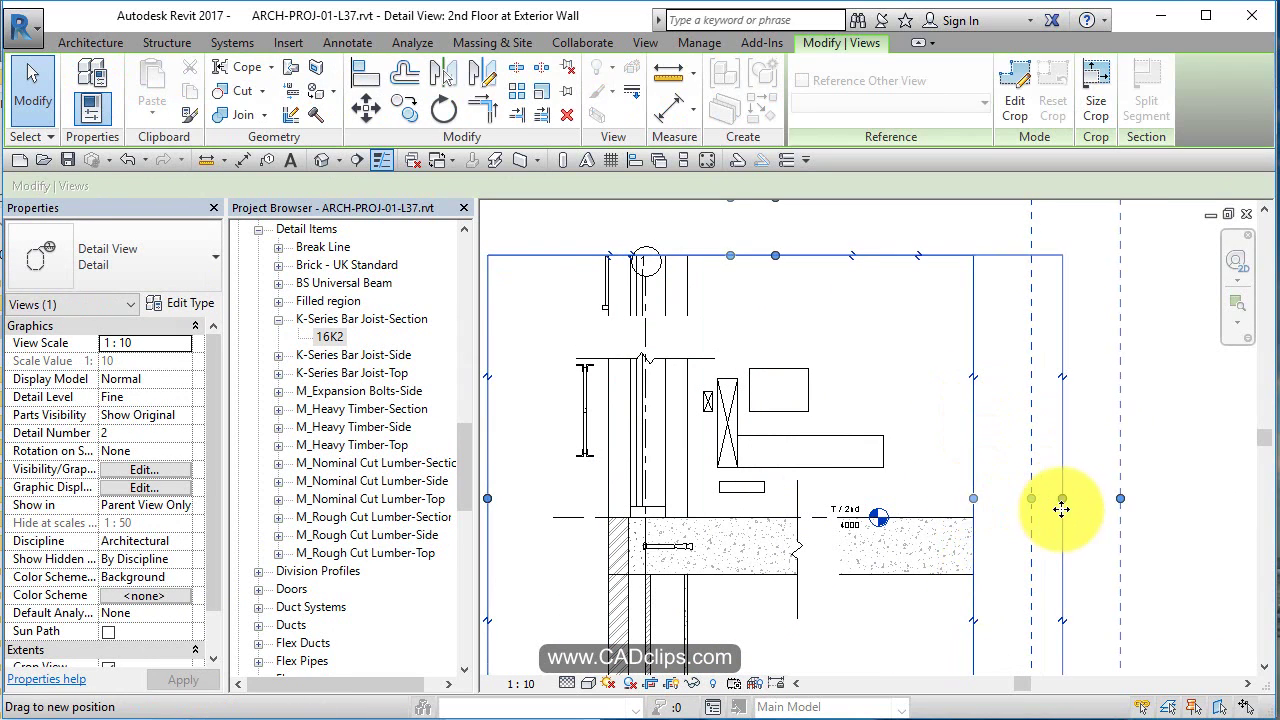
pyautogui.moveTo(872, 452); pyautogui.dragTo(914, 286, button='middle')
pyautogui.press('Escape')
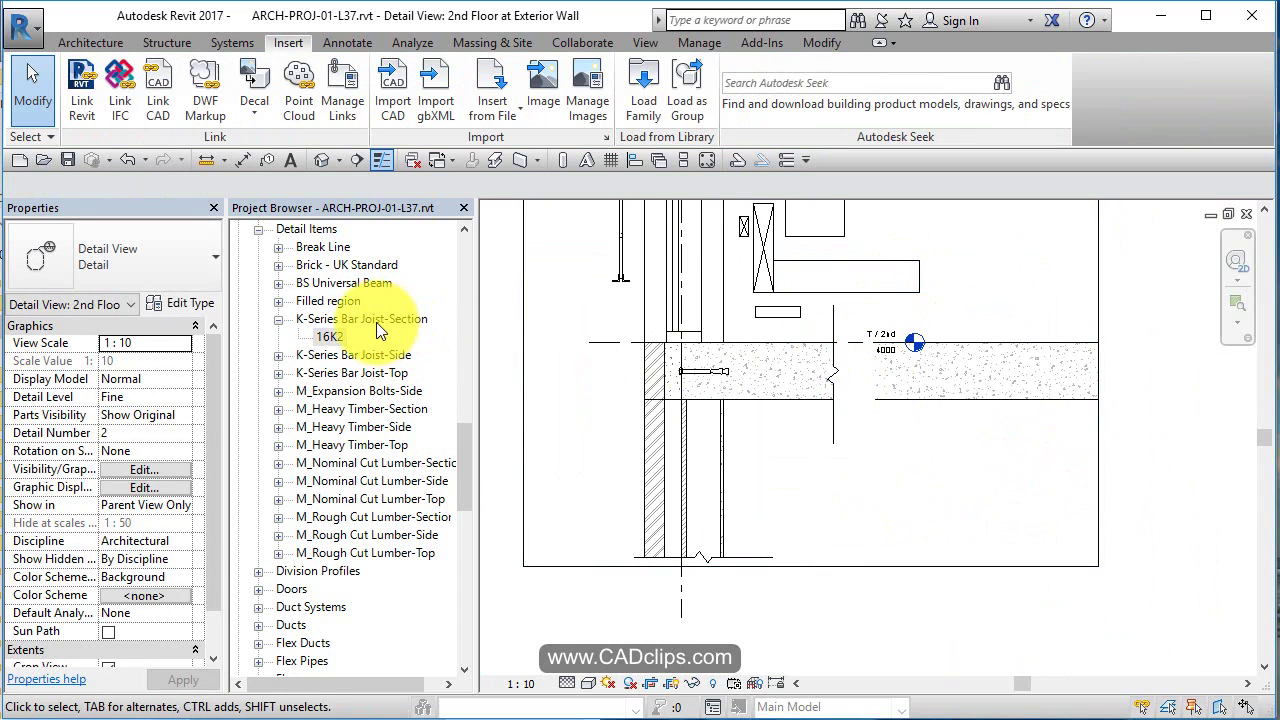
# Place a 14K6 K-Series Bar Joist-Side component beneath the floor slab on the interior side of the wall.
pyautogui.click(281, 356)
pyautogui.moveTo(336, 381); pyautogui.dragTo(766, 457)
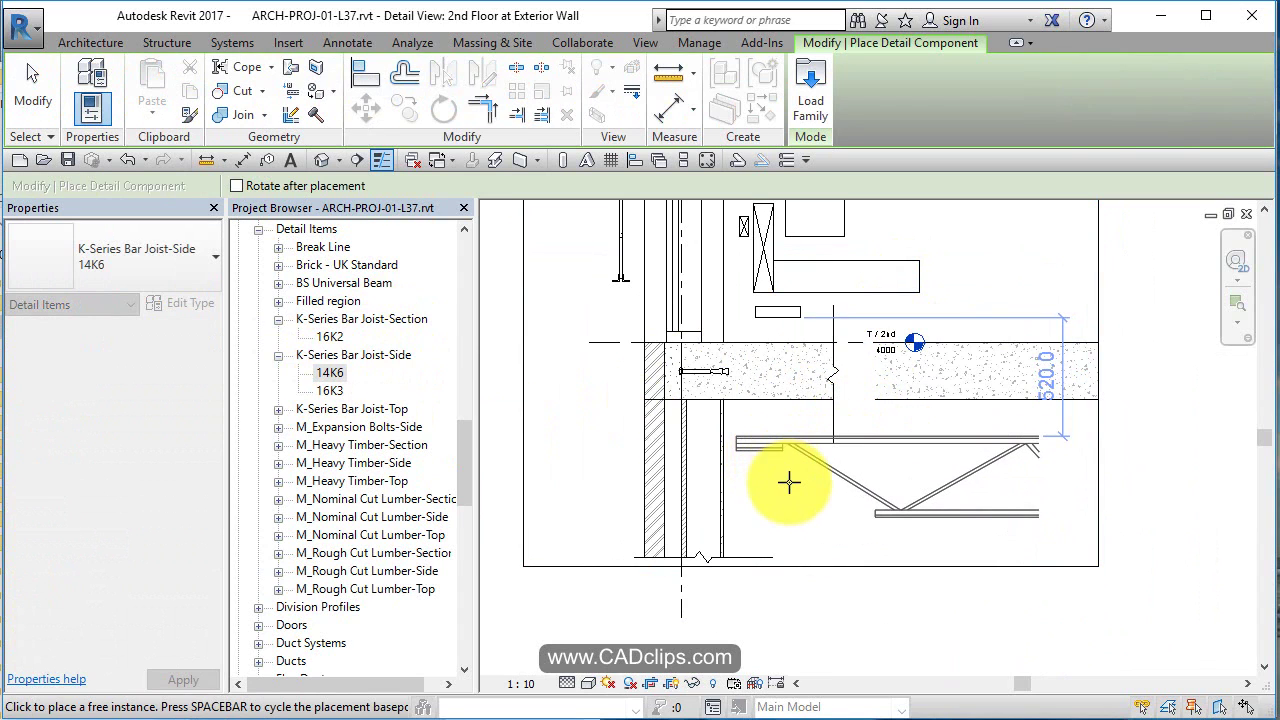
pyautogui.click(790, 478)
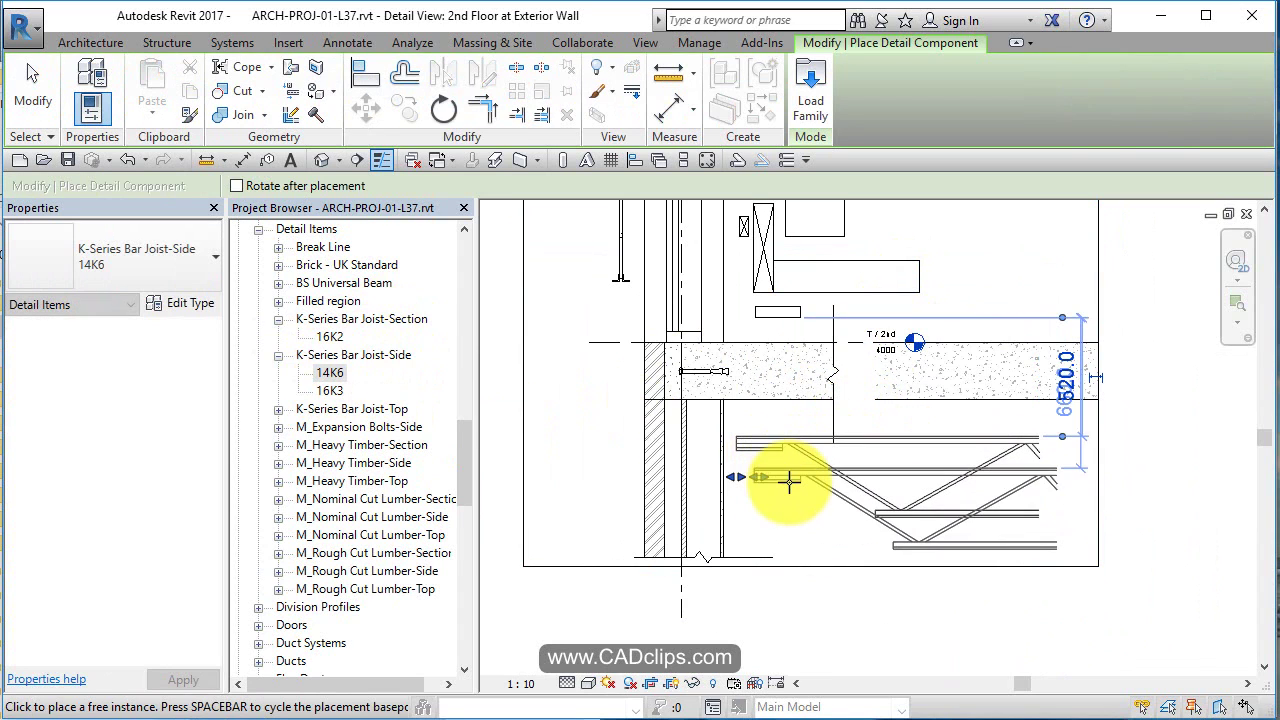
# Place a horizontal 16K4 K-Series Bar Joist-Top component about 1120 mm long above the timber components.
pyautogui.click(279, 410)
pyautogui.moveTo(332, 444); pyautogui.dragTo(920, 366)
pyautogui.moveTo(903, 376); pyautogui.dragTo(903, 566, button='middle')
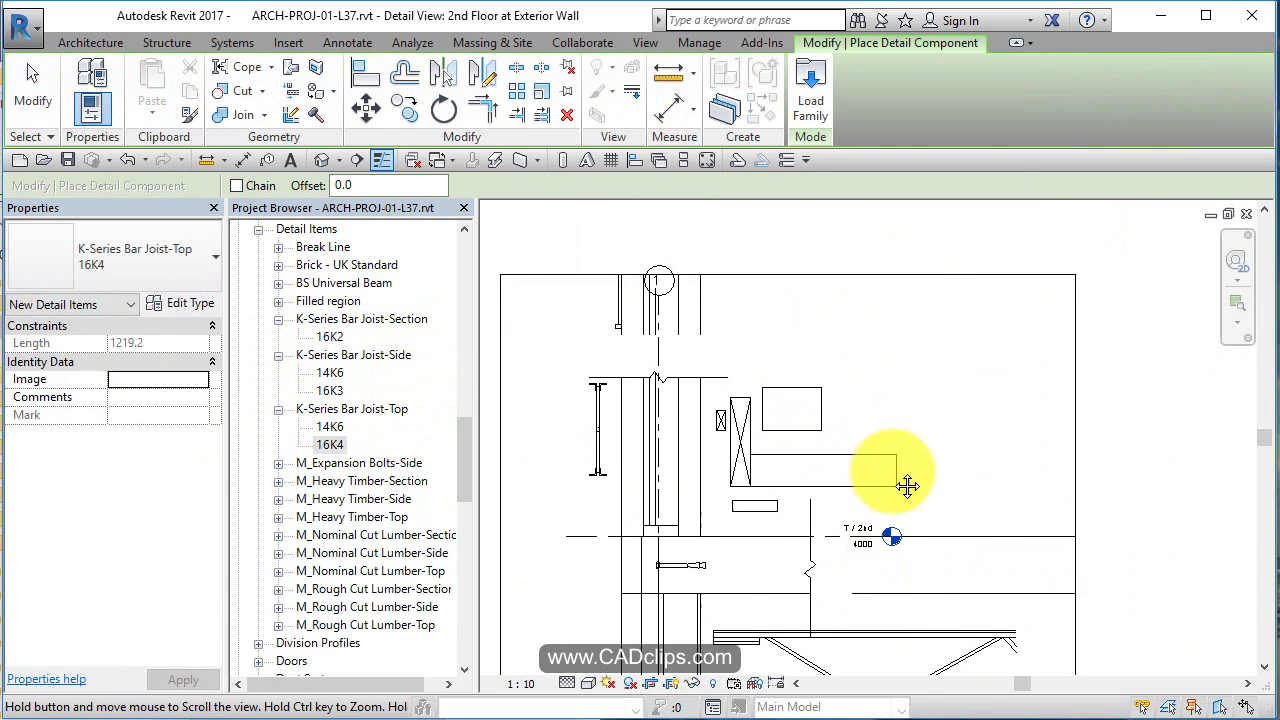
pyautogui.click(782, 322)
pyautogui.click(1030, 322)
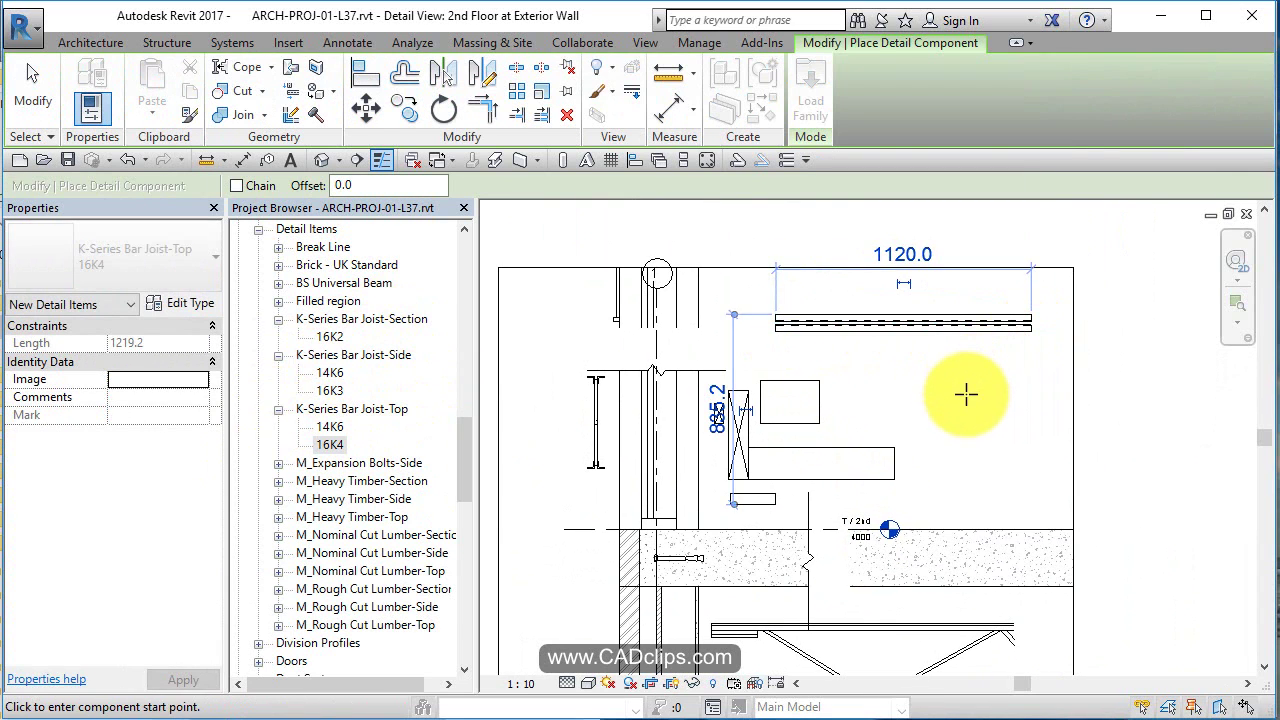
pyautogui.press('Escape')
pyautogui.press('Escape')
pyautogui.click(930, 324)
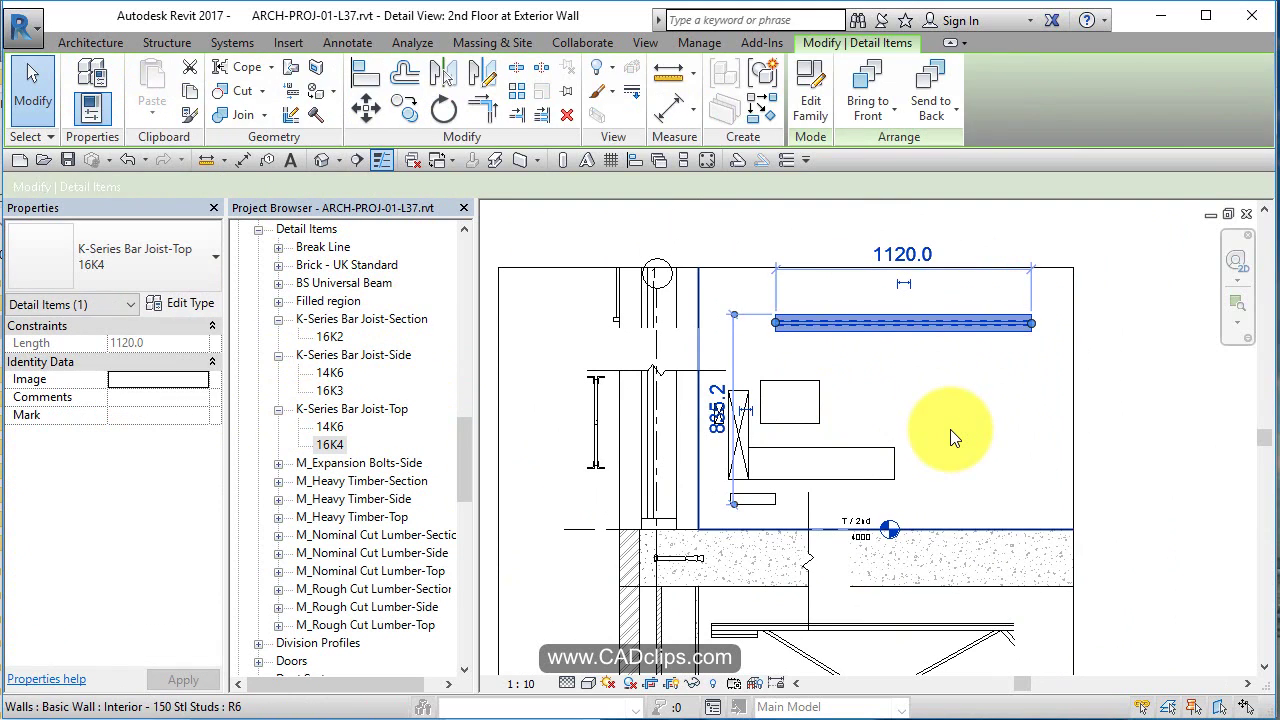
pyautogui.click(950, 429)
pyautogui.moveTo(965, 421); pyautogui.dragTo(972, 307, button='middle')
pyautogui.click(922, 541)
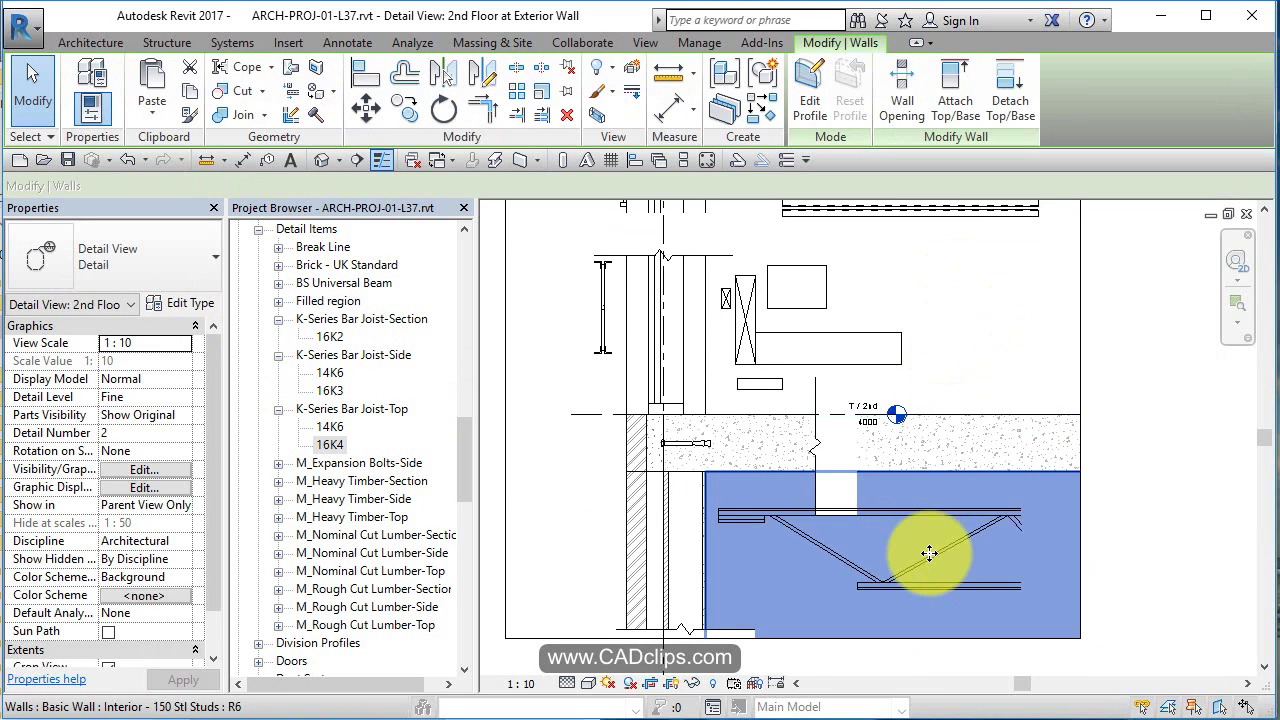
pyautogui.click(608, 324)
# Shorten the top chord end of the 14K6 side joist to an Extend End Top of about 63.9 mm.
pyautogui.click(739, 524)
pyautogui.scroll(2, 739, 524)
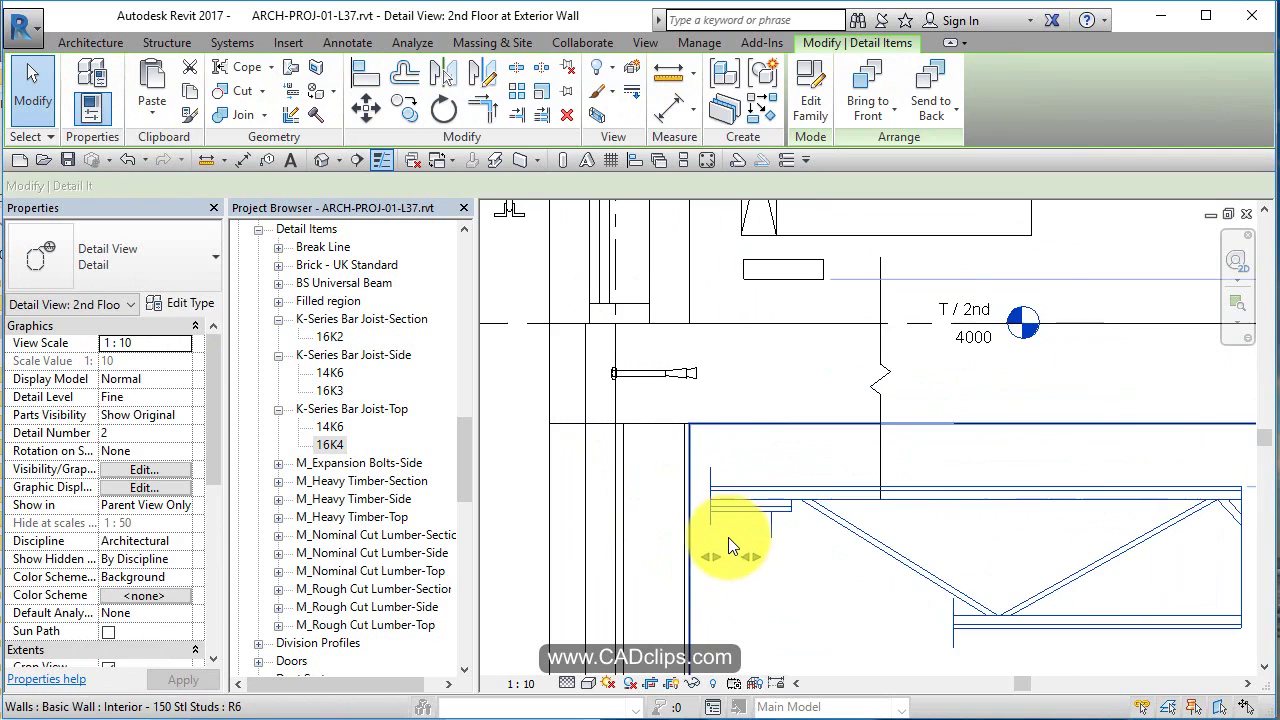
pyautogui.moveTo(713, 553)
pyautogui.mouseDown()
pyautogui.moveTo(726, 552)
pyautogui.moveTo(718, 575)
pyautogui.mouseUp()
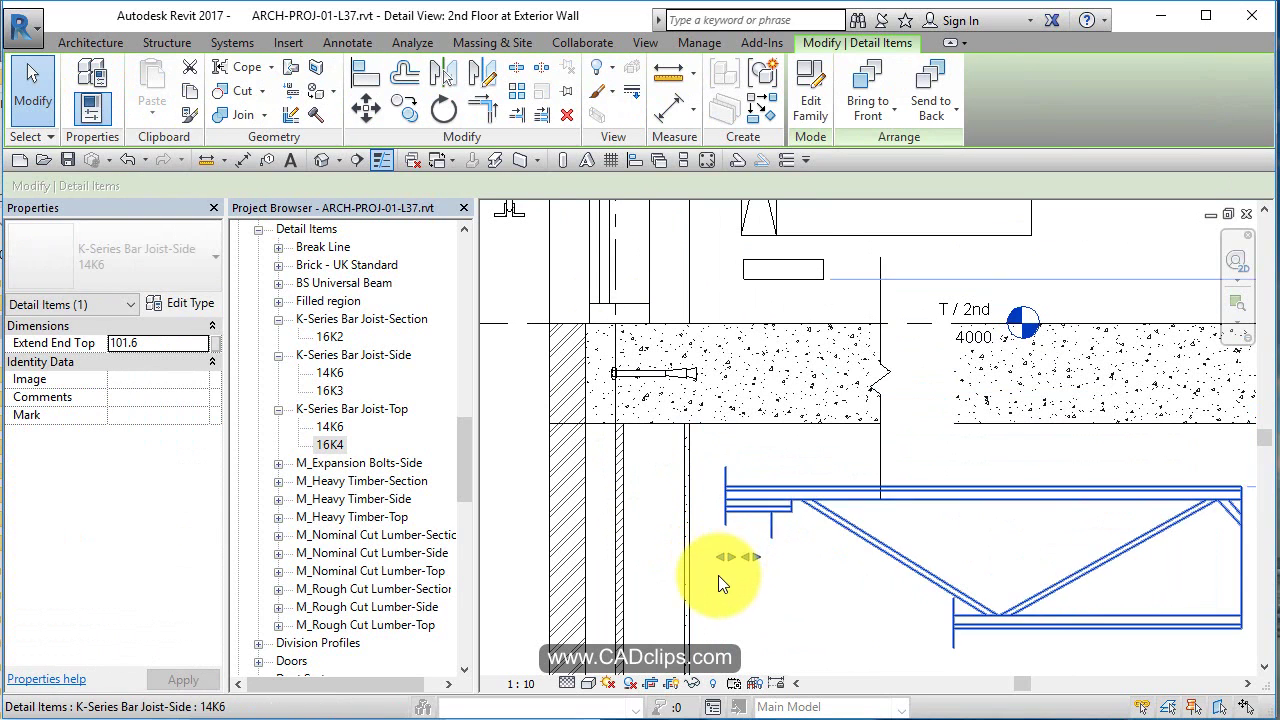
# Review the side joist's Extend End Top value and its 14K6 type dimensions, leaving the type parameters unedited.
pyautogui.doubleClick(171, 346)
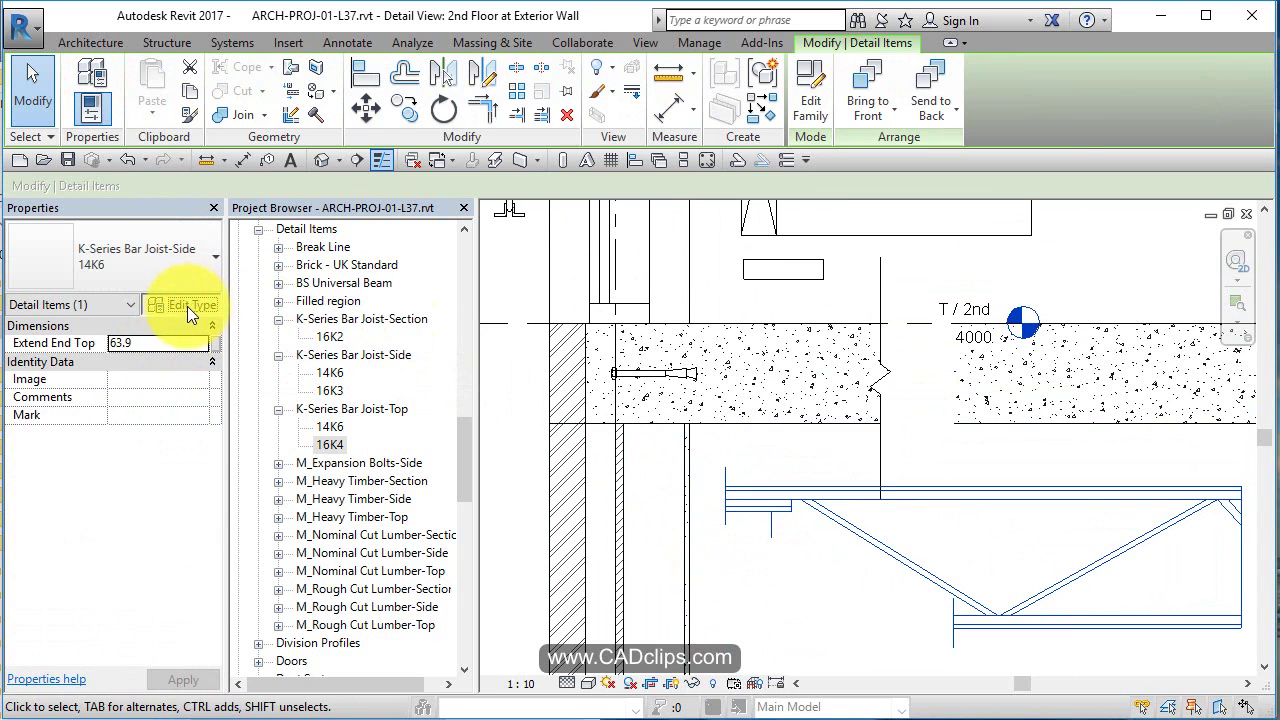
pyautogui.click(187, 306)
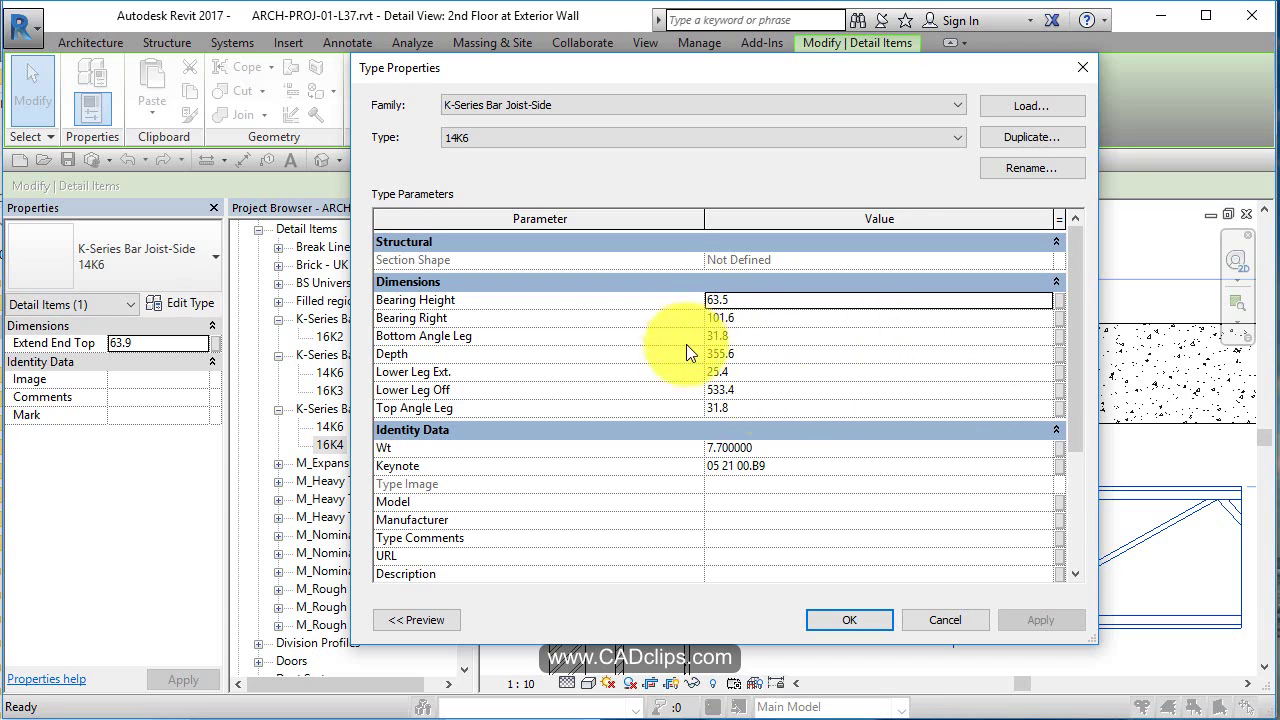
pyautogui.click(964, 625)
pyautogui.click(1031, 560)
pyautogui.moveTo(1031, 560); pyautogui.dragTo(938, 505, button='middle')
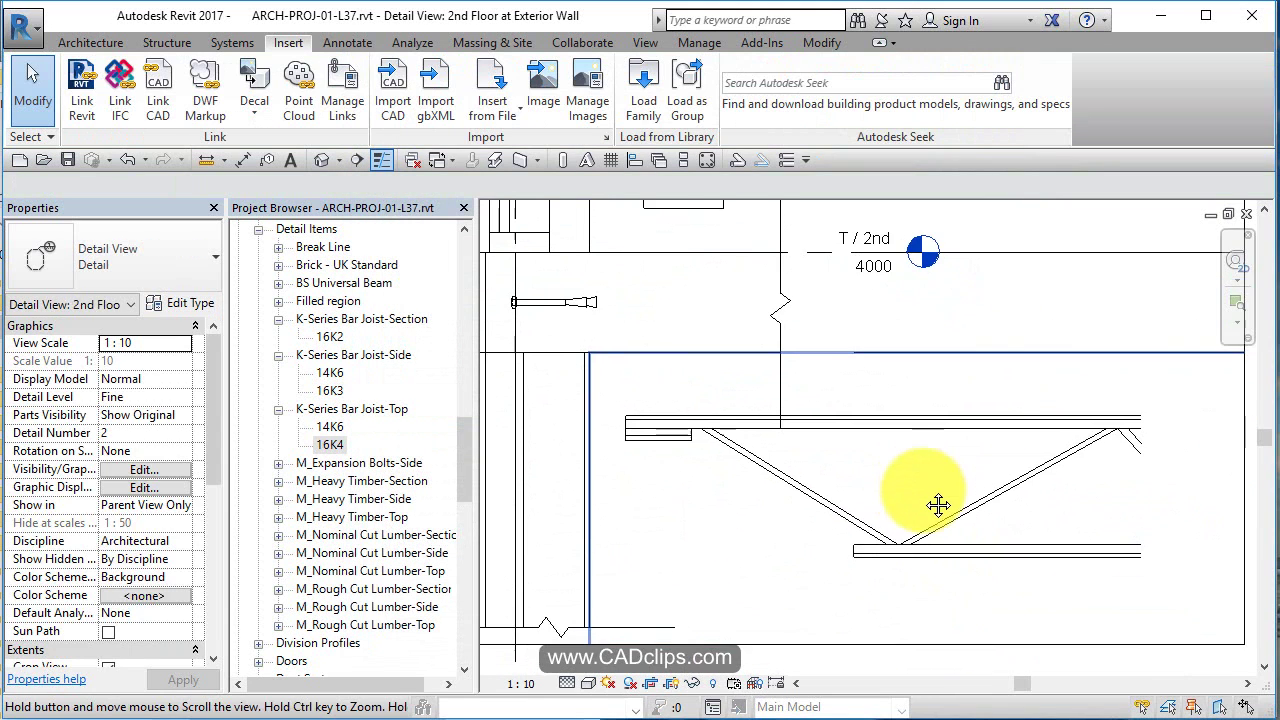
pyautogui.click(952, 508)
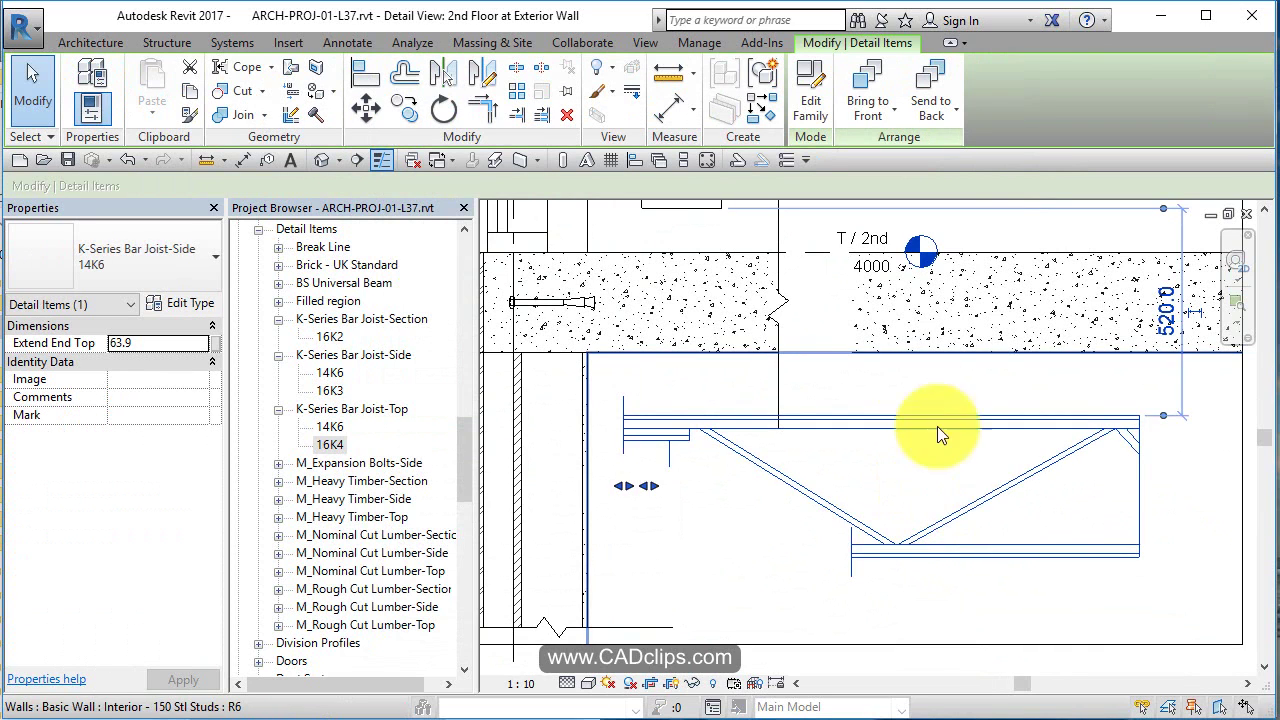
pyautogui.click(908, 350)
pyautogui.click(985, 287)
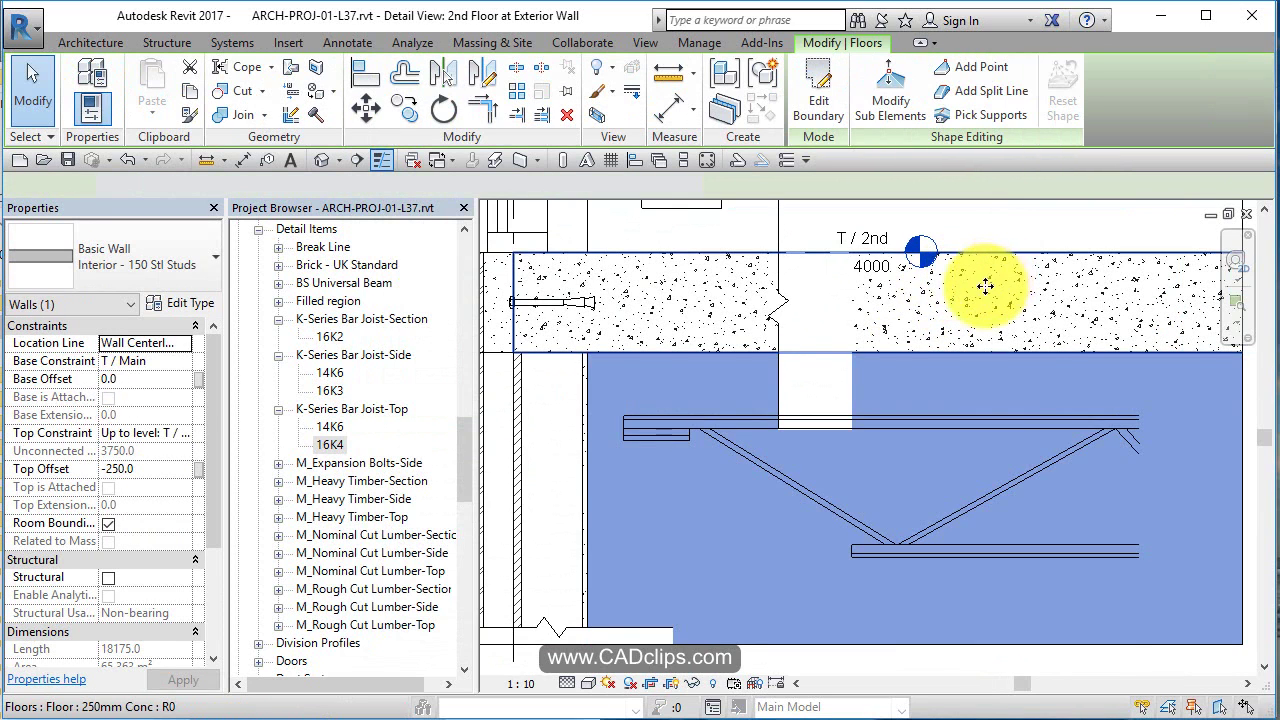
pyautogui.scroll(-3, 985, 287)
pyautogui.press('Escape')
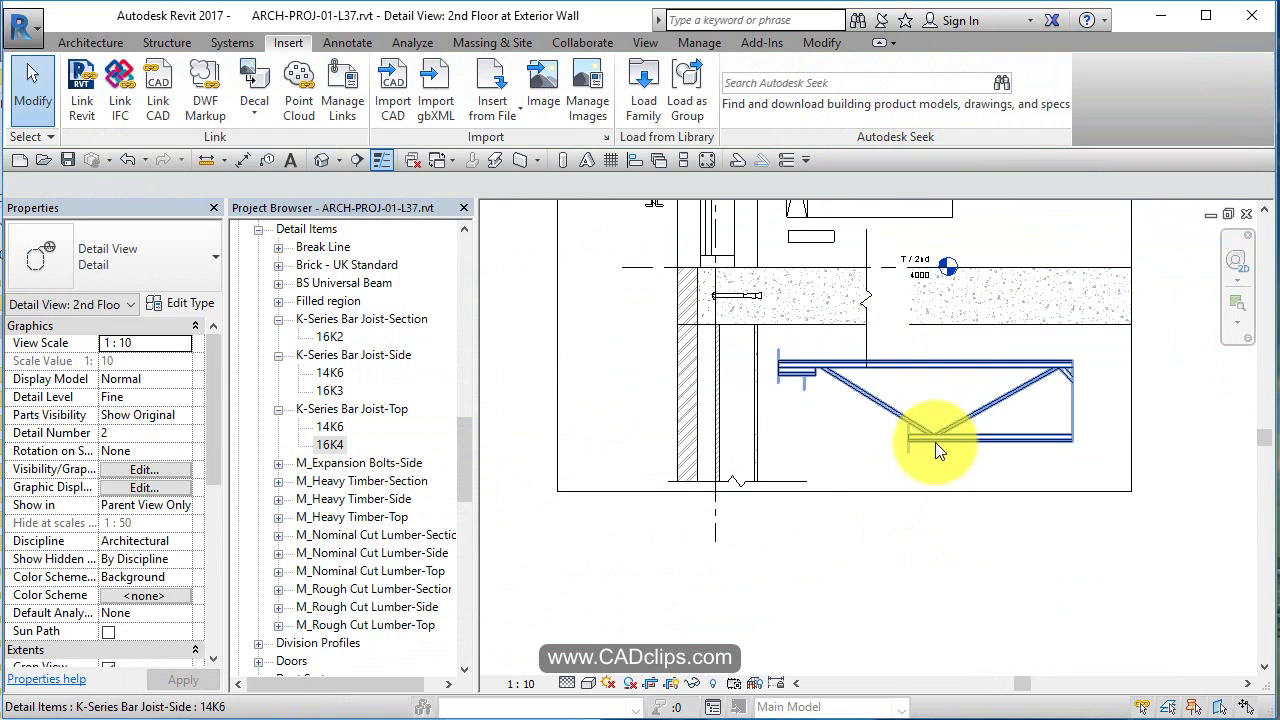
pyautogui.moveTo(935, 442)
pyautogui.mouseDown(button='middle')
pyautogui.moveTo(908, 609)
pyautogui.moveTo(905, 545)
pyautogui.mouseUp(button='middle')
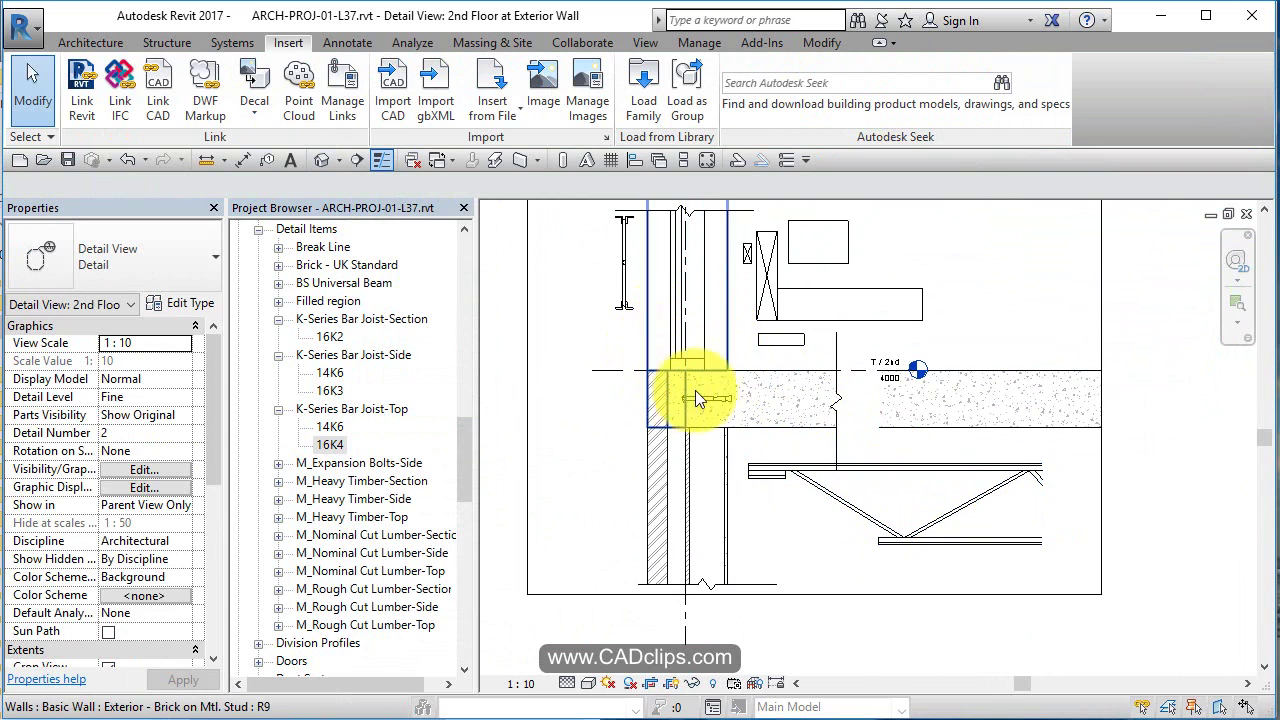
pyautogui.click(713, 488)
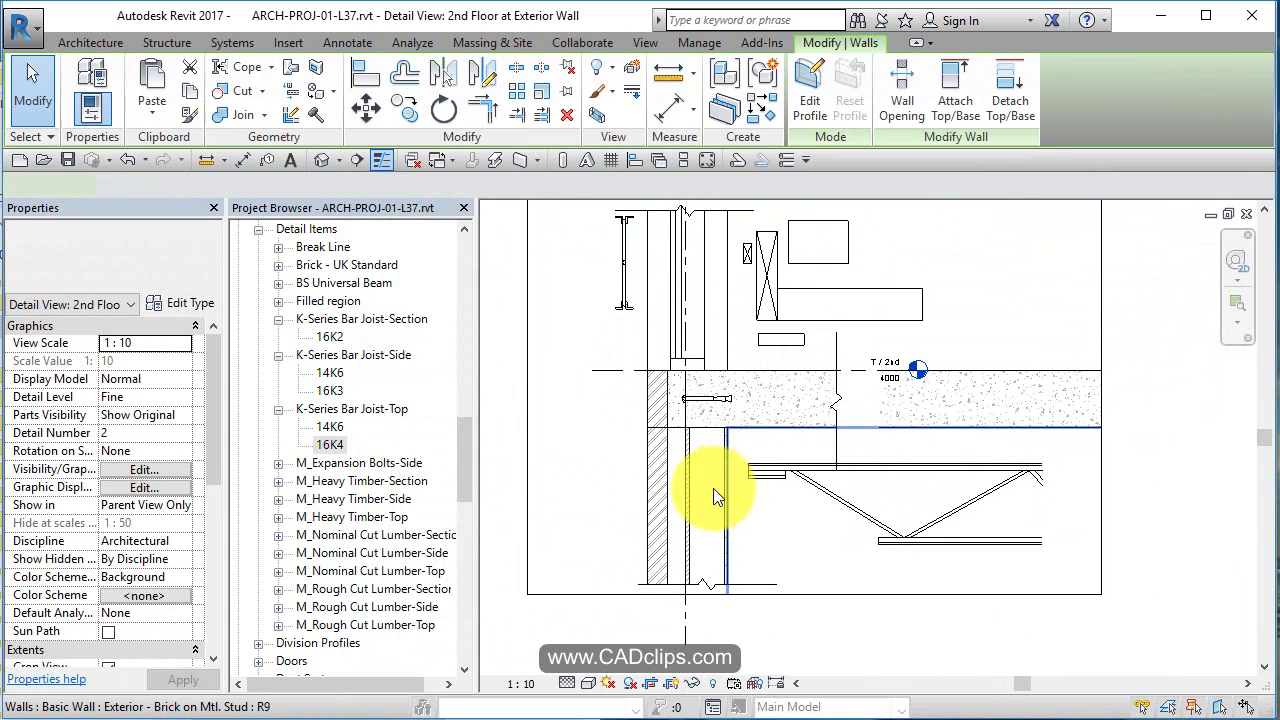
pyautogui.press('Escape')
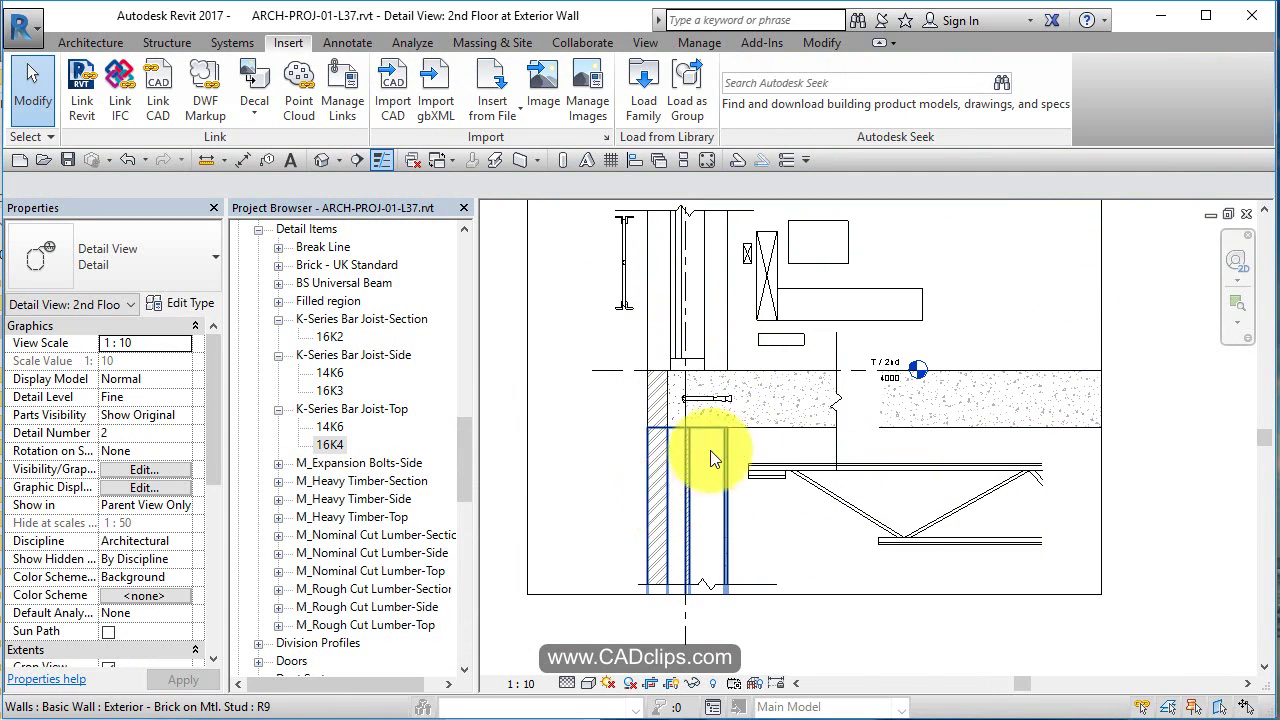
# Align the top edge of the 14K6 side joist with the underside of the floor slab.
pyautogui.moveTo(710, 450)
pyautogui.mouseDown(button='middle')
pyautogui.moveTo(1043, 537)
pyautogui.moveTo(753, 219)
pyautogui.moveTo(780, 550)
pyautogui.mouseUp(button='middle')
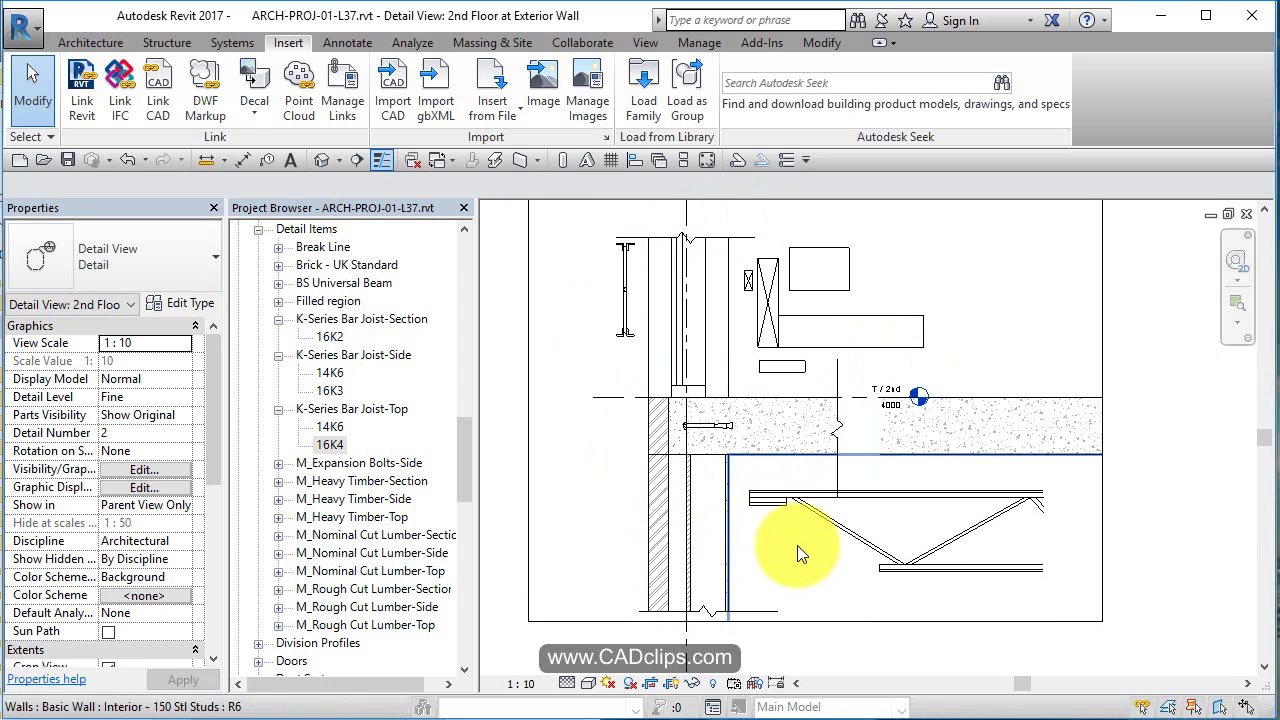
pyautogui.click(785, 518)
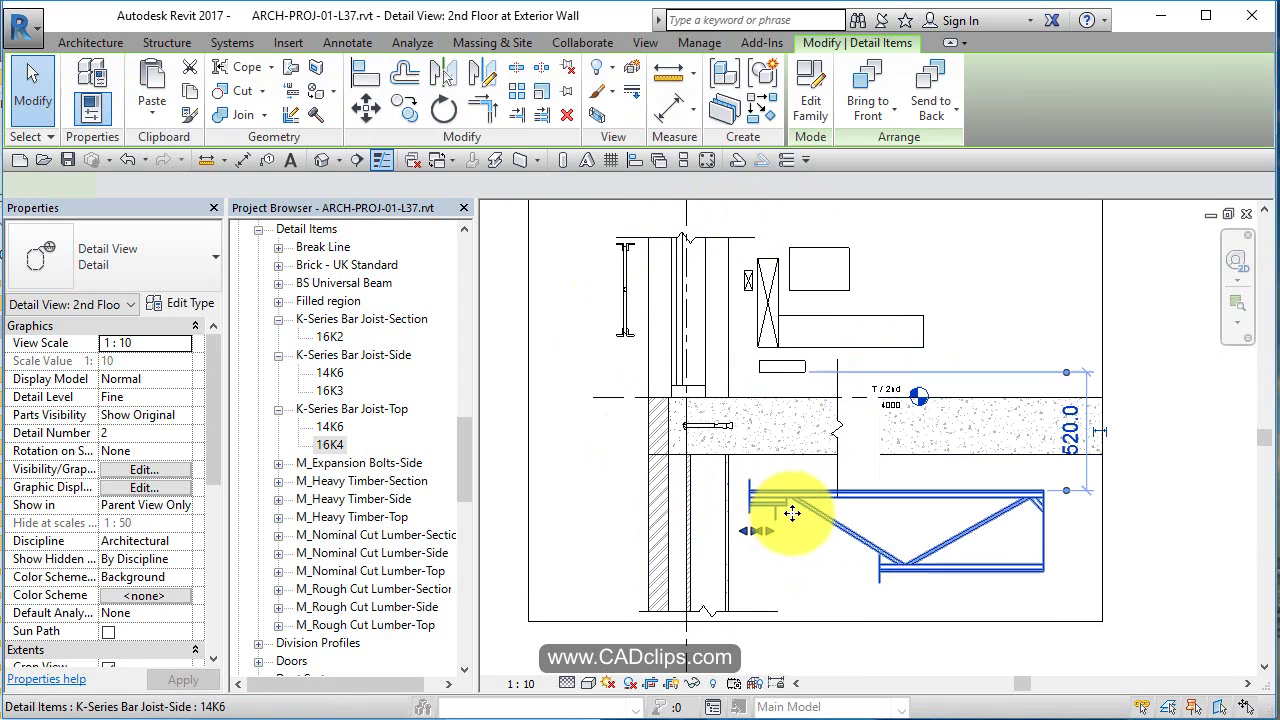
pyautogui.scroll(3, 758, 512)
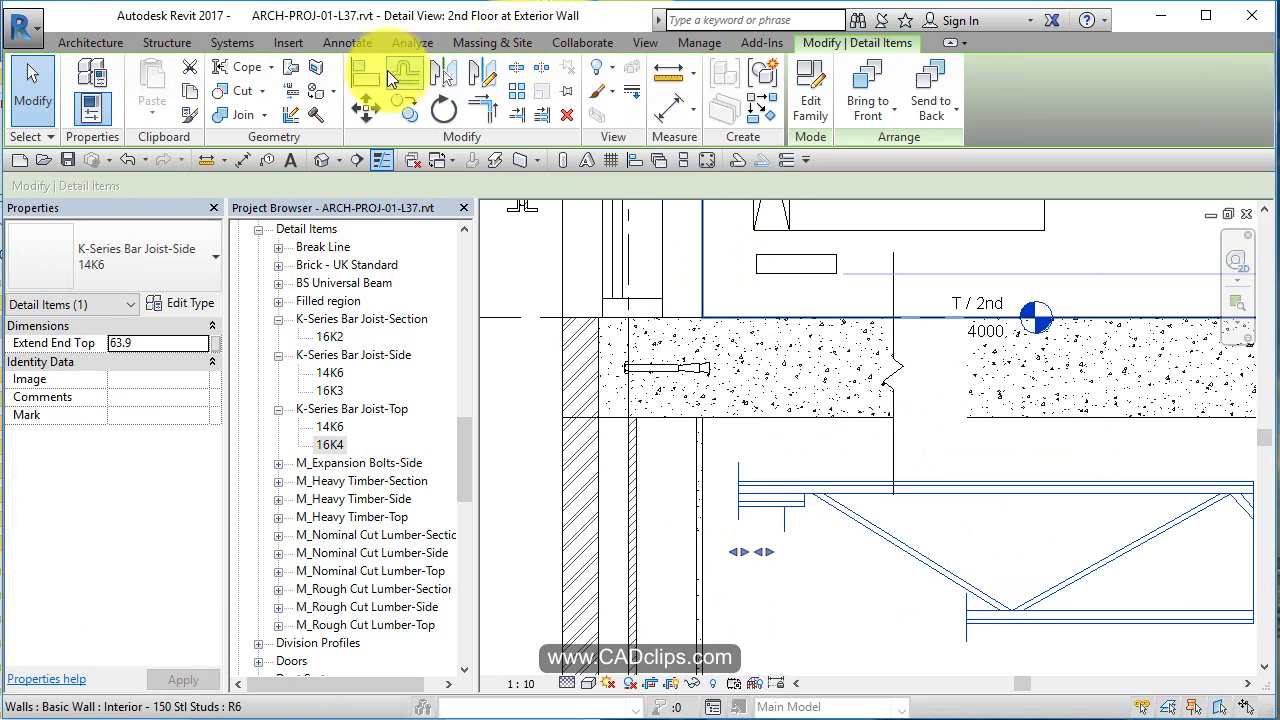
pyautogui.press('a')
pyautogui.press('l')
pyautogui.click(743, 418)
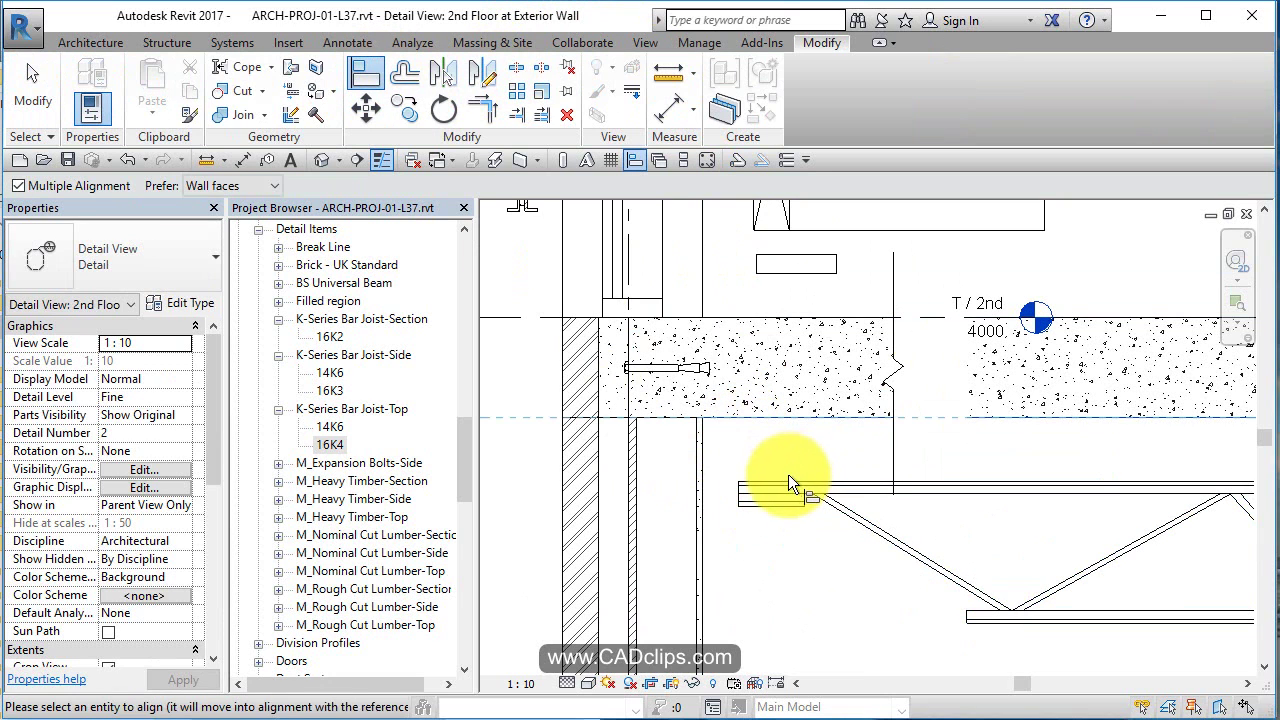
pyautogui.click(786, 483)
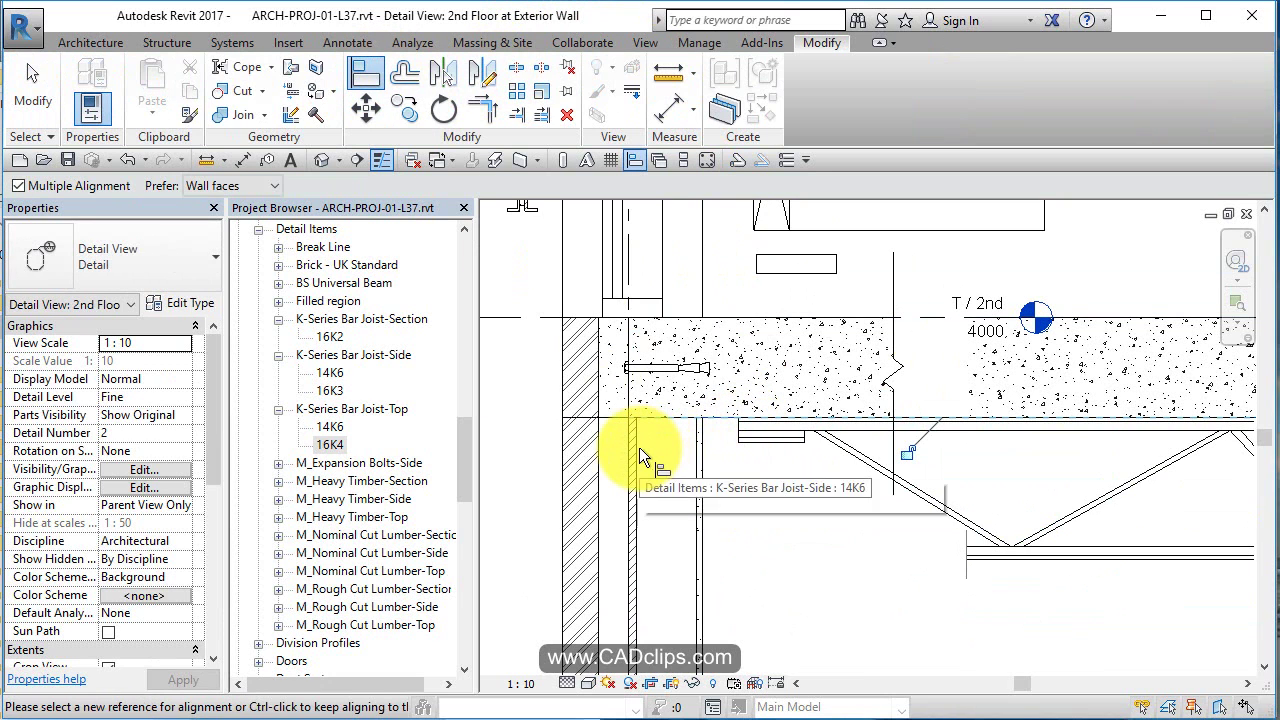
# Align the bearing end of the 14K6 side joist with the hatched sheathing layer of the lower exterior wall.
pyautogui.click(630, 530)
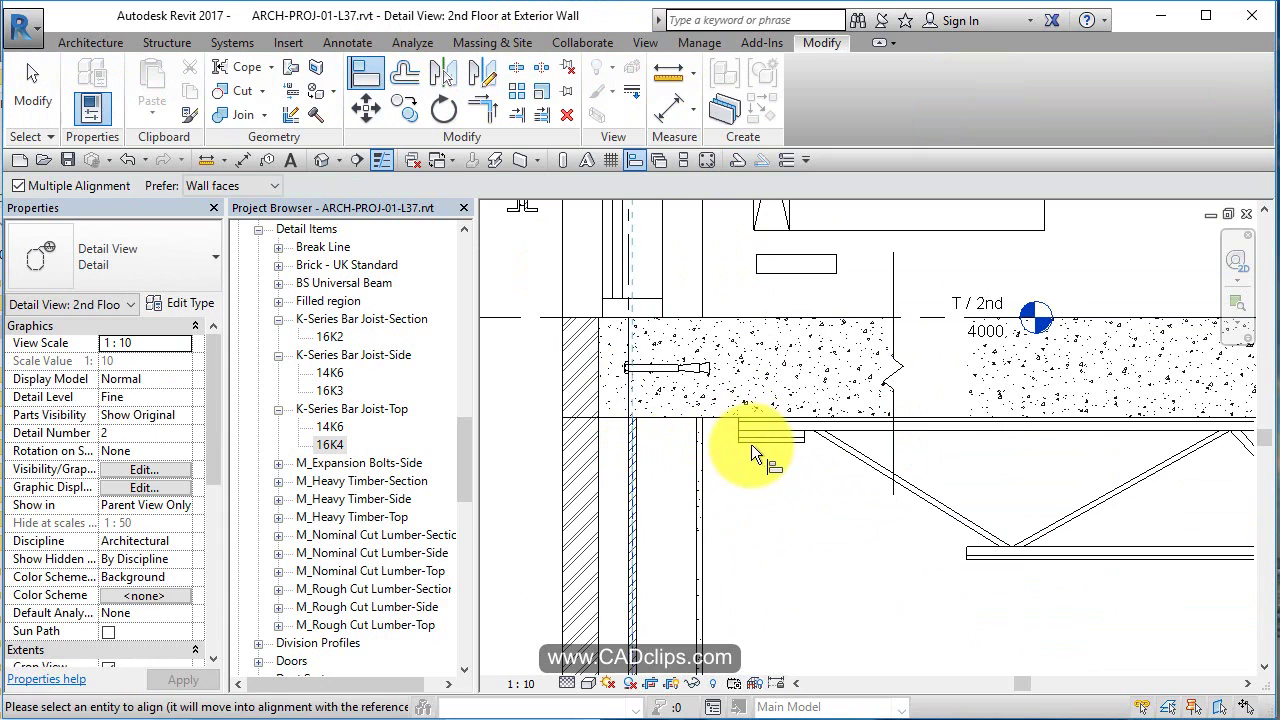
pyautogui.click(742, 436)
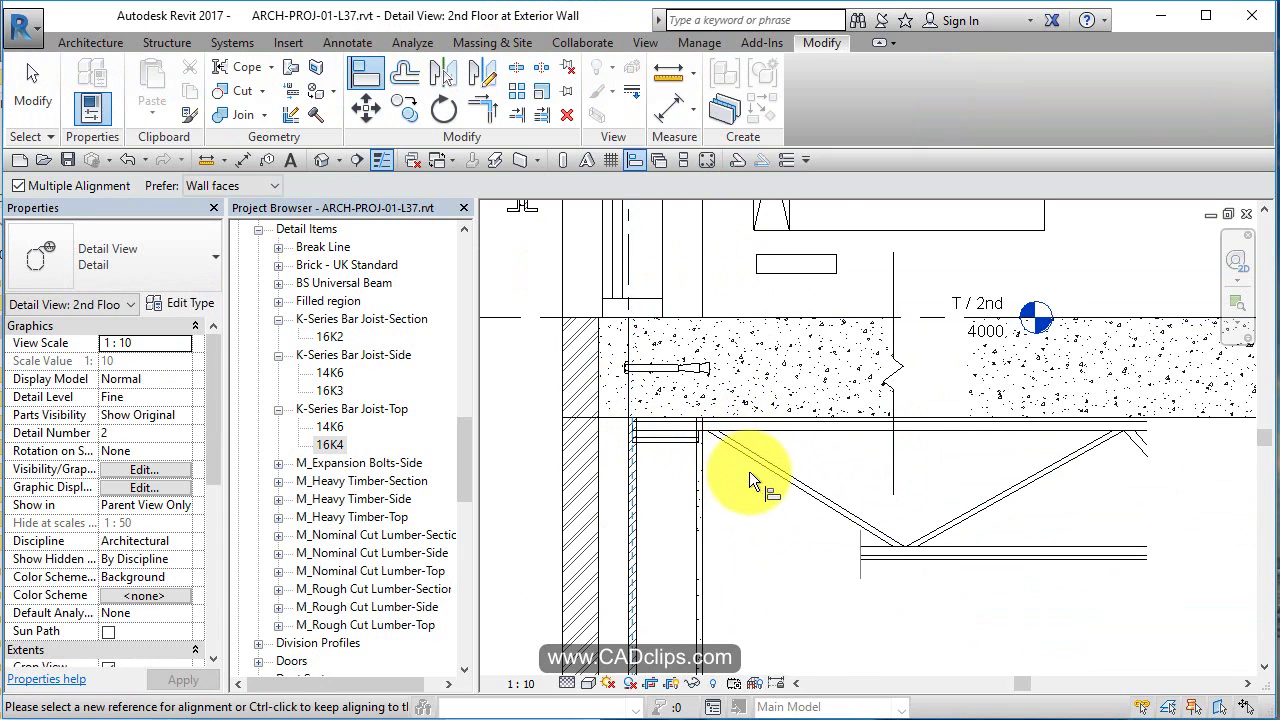
pyautogui.moveTo(749, 471); pyautogui.dragTo(936, 464, button='middle')
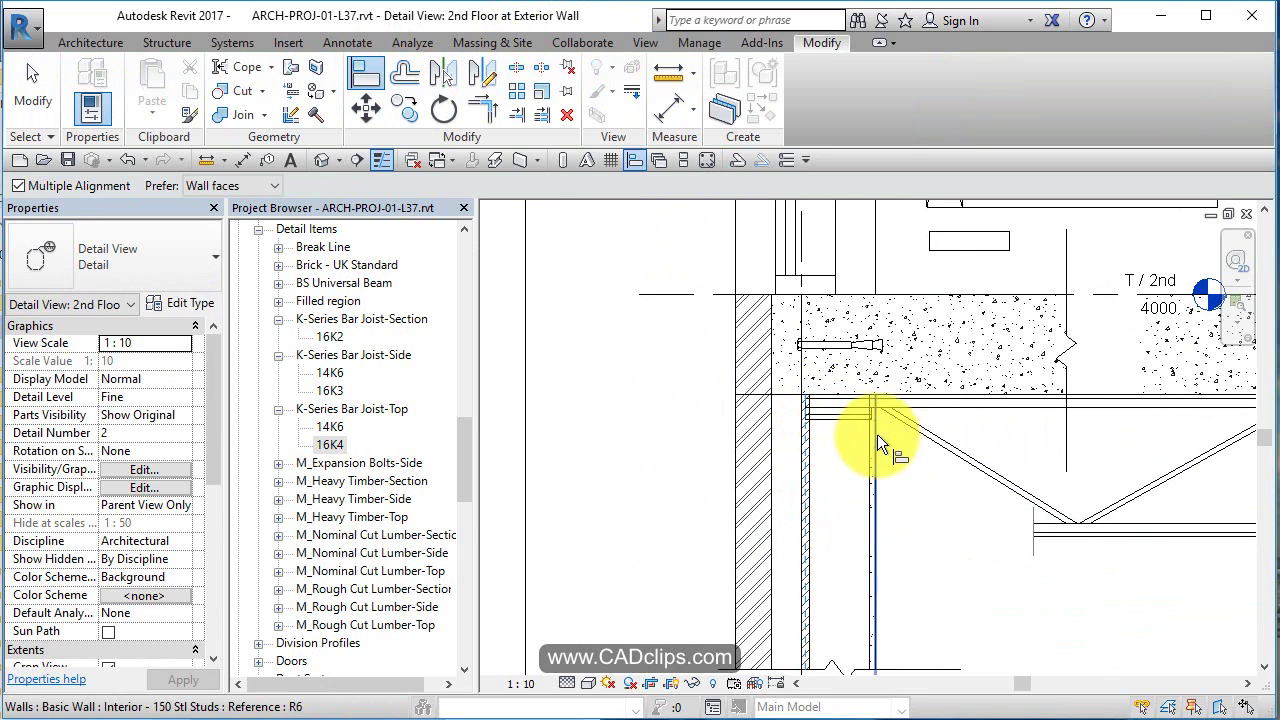
pyautogui.moveTo(877, 434); pyautogui.dragTo(920, 480, button='middle')
pyautogui.scroll(-2, 928, 351)
pyautogui.moveTo(928, 351); pyautogui.dragTo(909, 314, button='middle')
pyautogui.press('Escape')
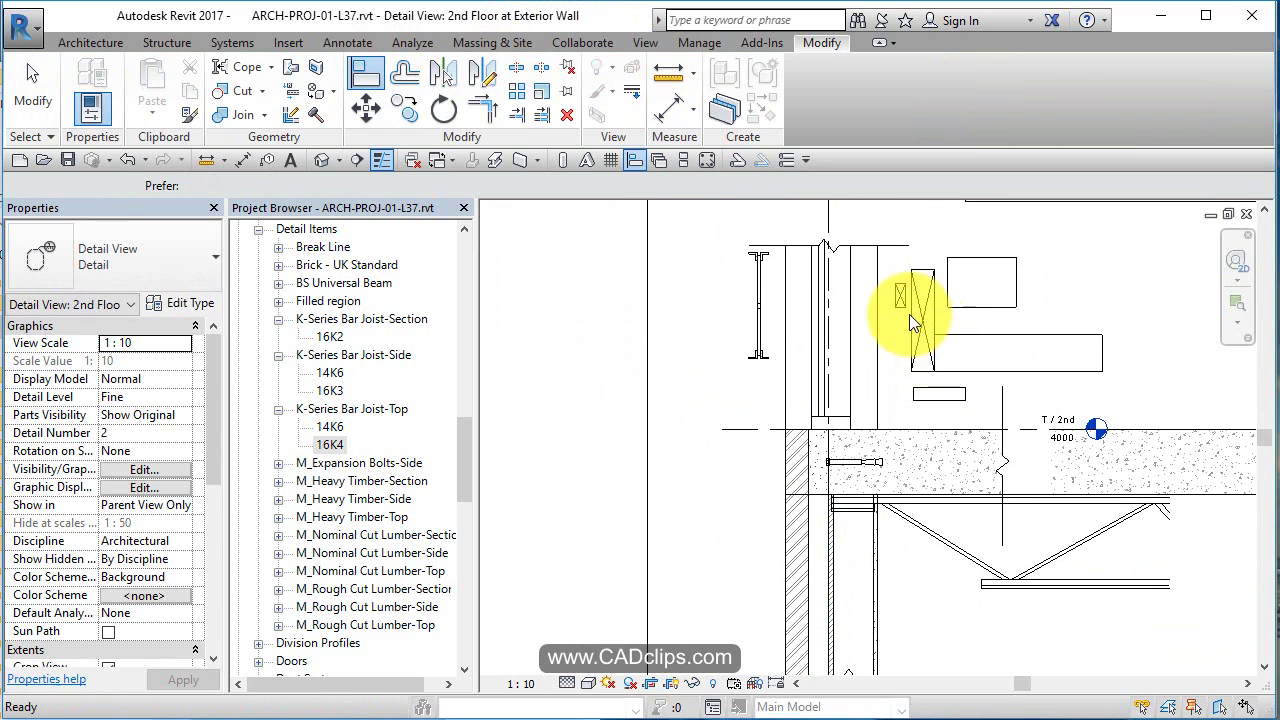
# Place a flat-lying M_Nominal Cut Lumber-Section 50 x 100mm Nominal component under the joist seat, against the sheathing's inner face.
pyautogui.click(913, 296)
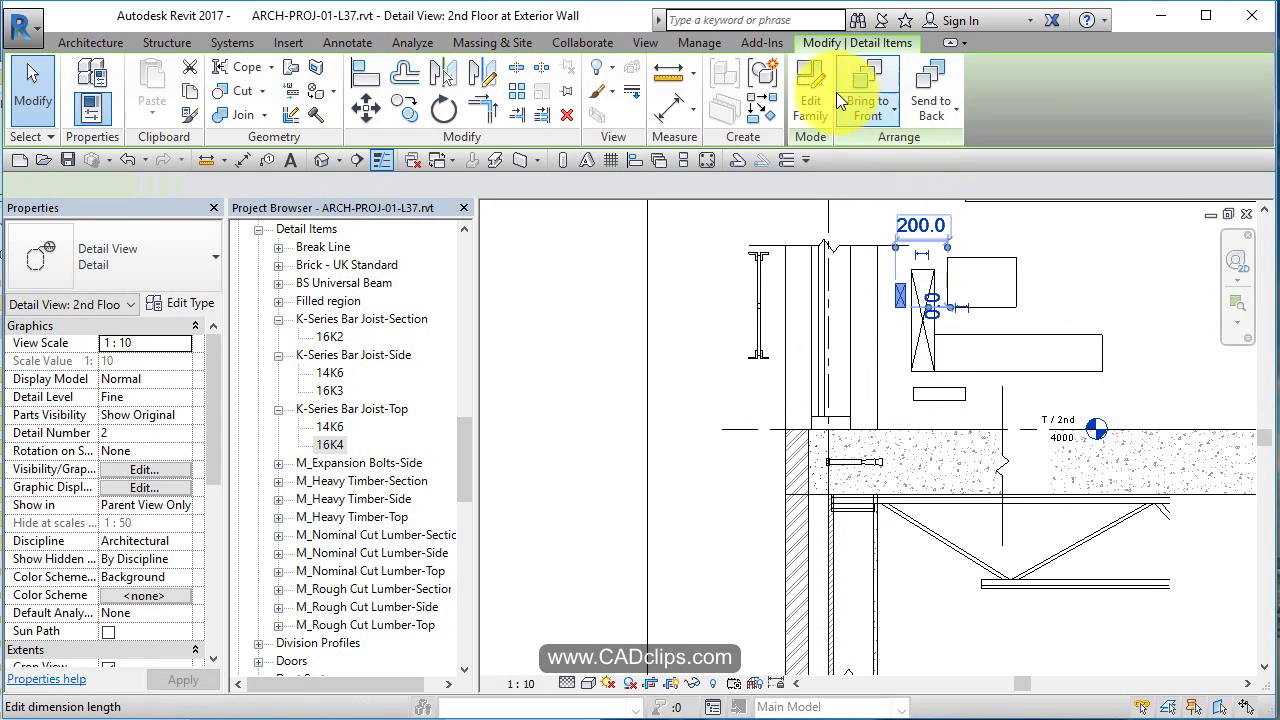
pyautogui.click(766, 102)
pyautogui.scroll(3, 893, 566)
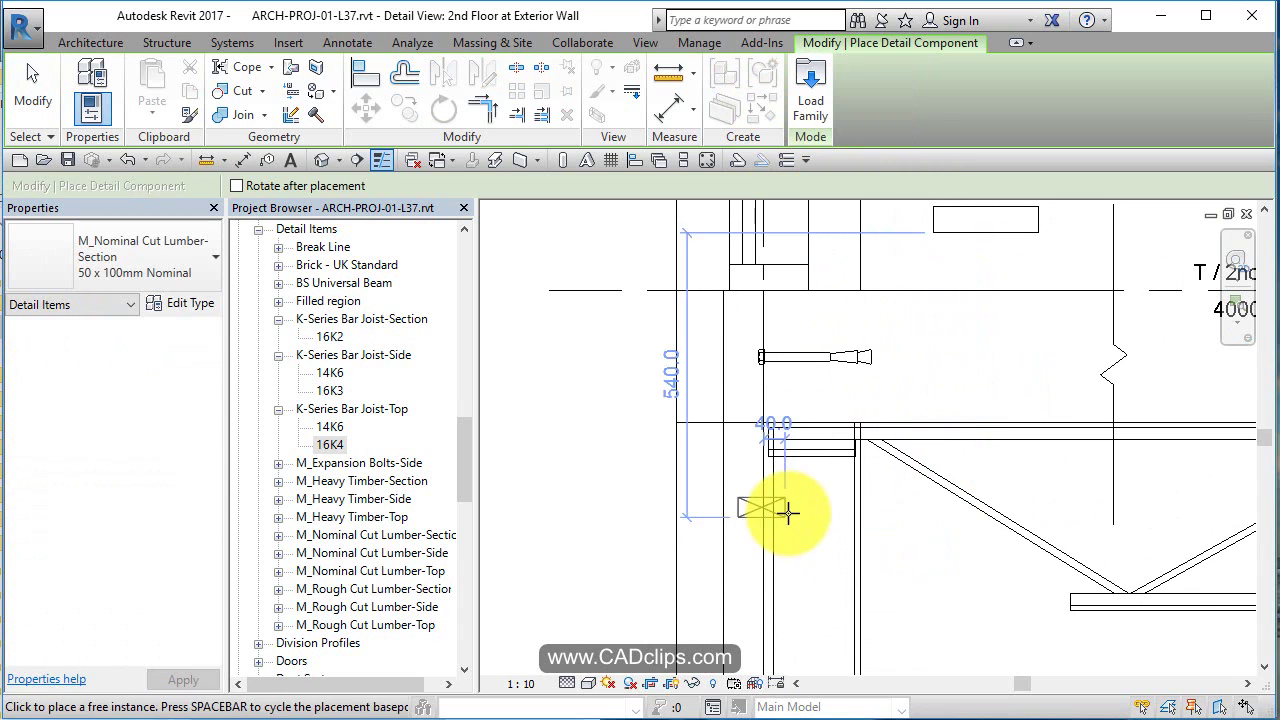
pyautogui.press('space')
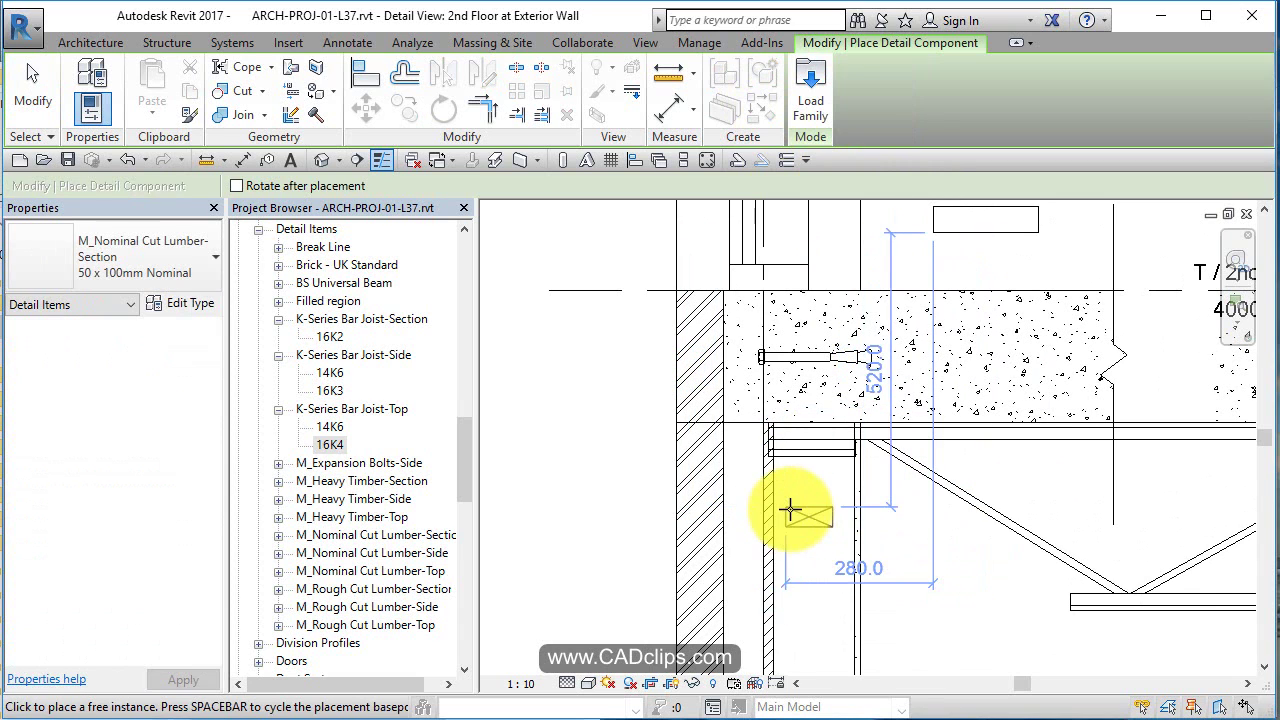
pyautogui.scroll(4, 789, 495)
pyautogui.click(757, 412)
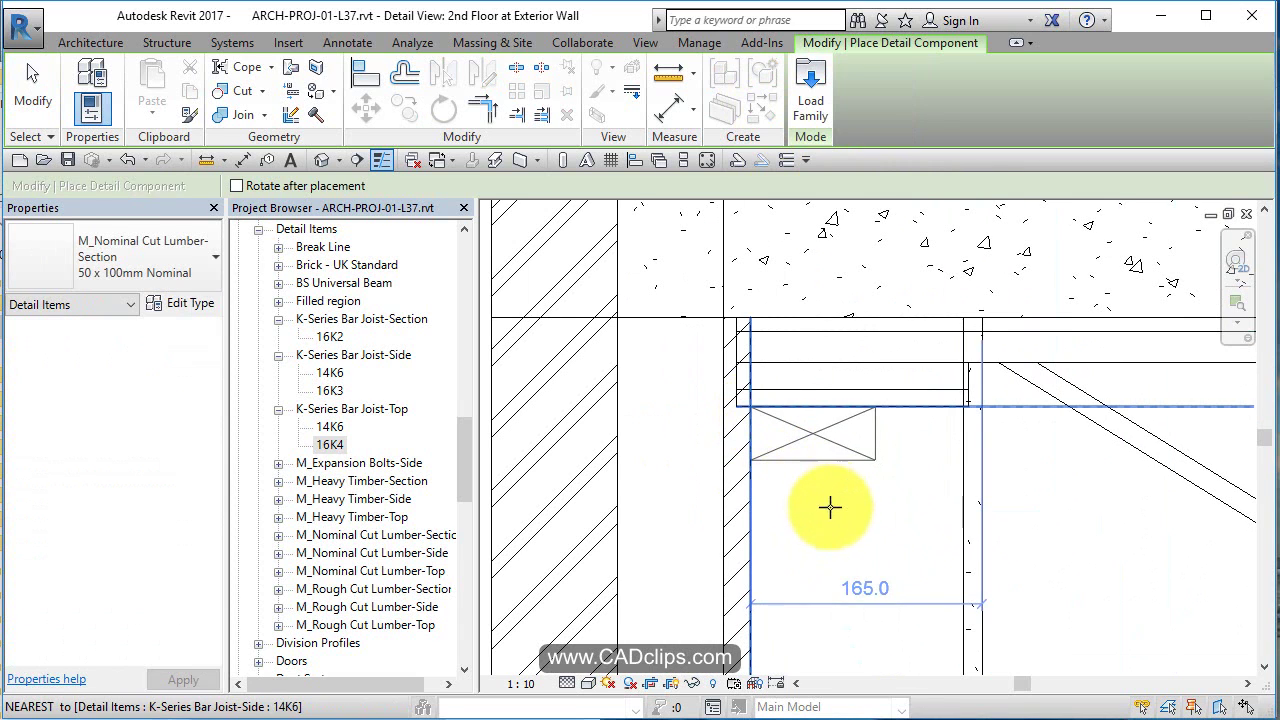
pyautogui.press('Escape')
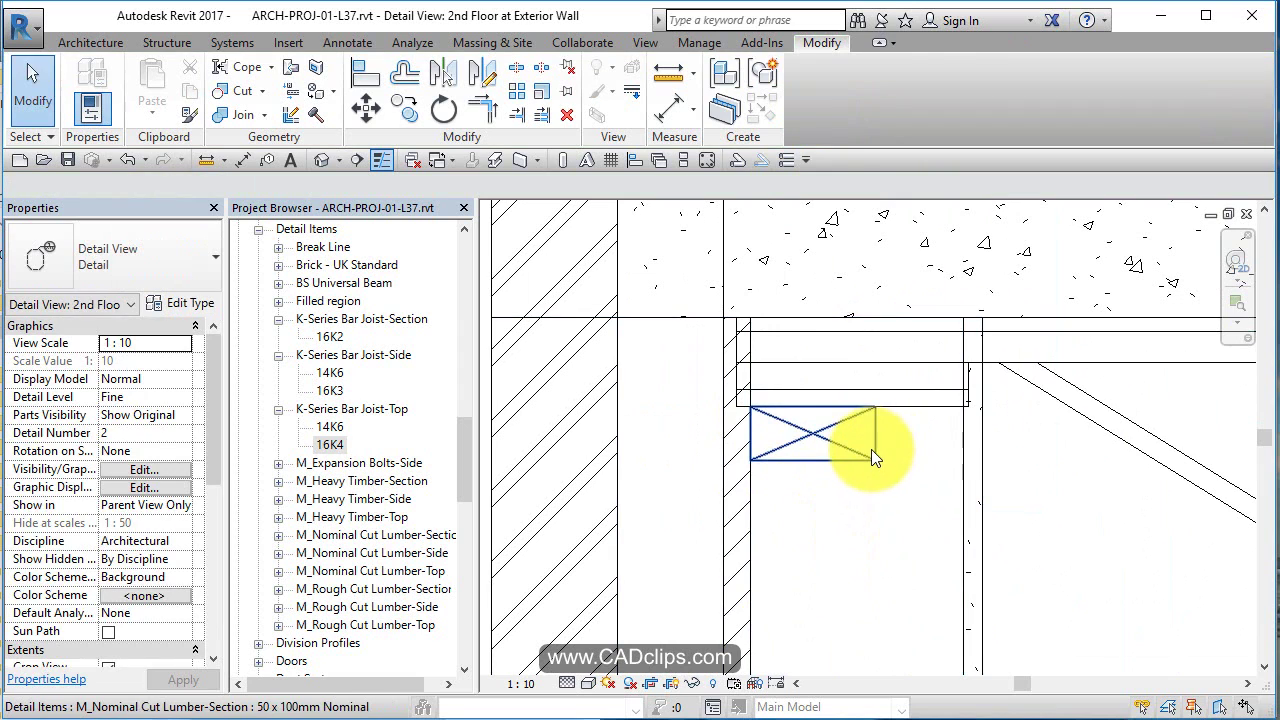
# Try to change the lumber section under the joist seat to the M_Heavy Timber-Top 100 x 400mm type.
pyautogui.click(869, 449)
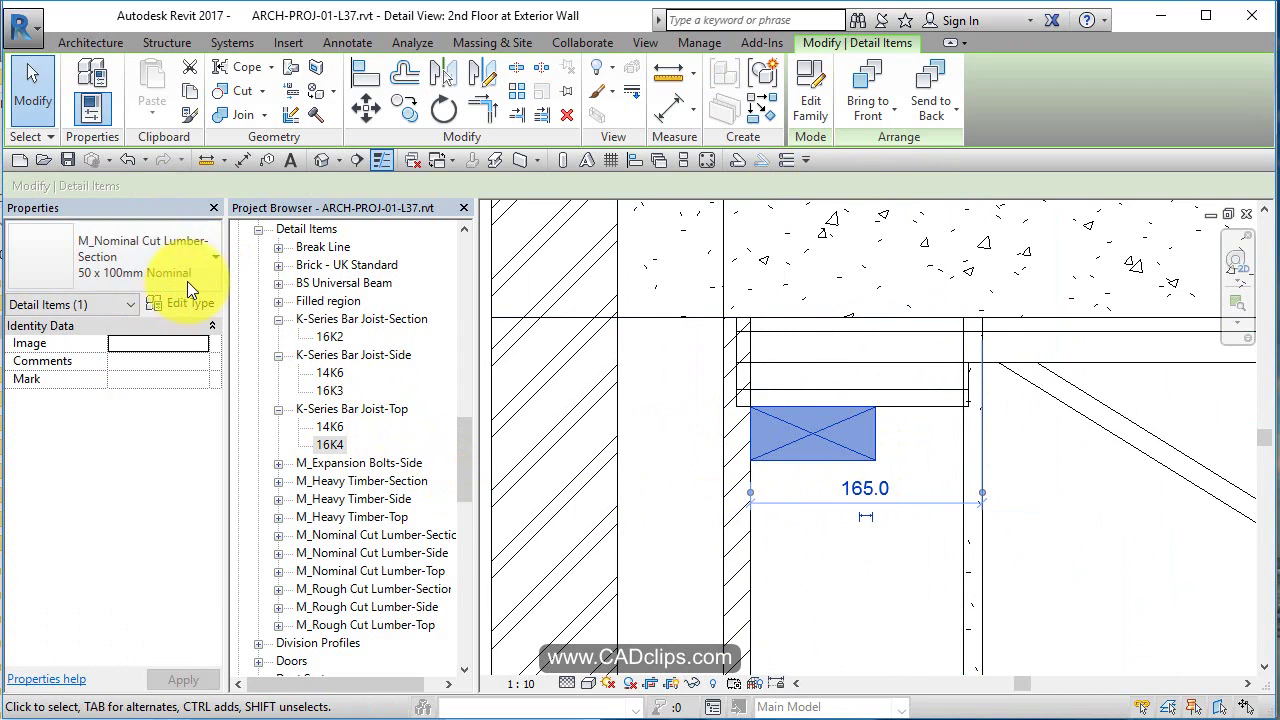
pyautogui.click(189, 274)
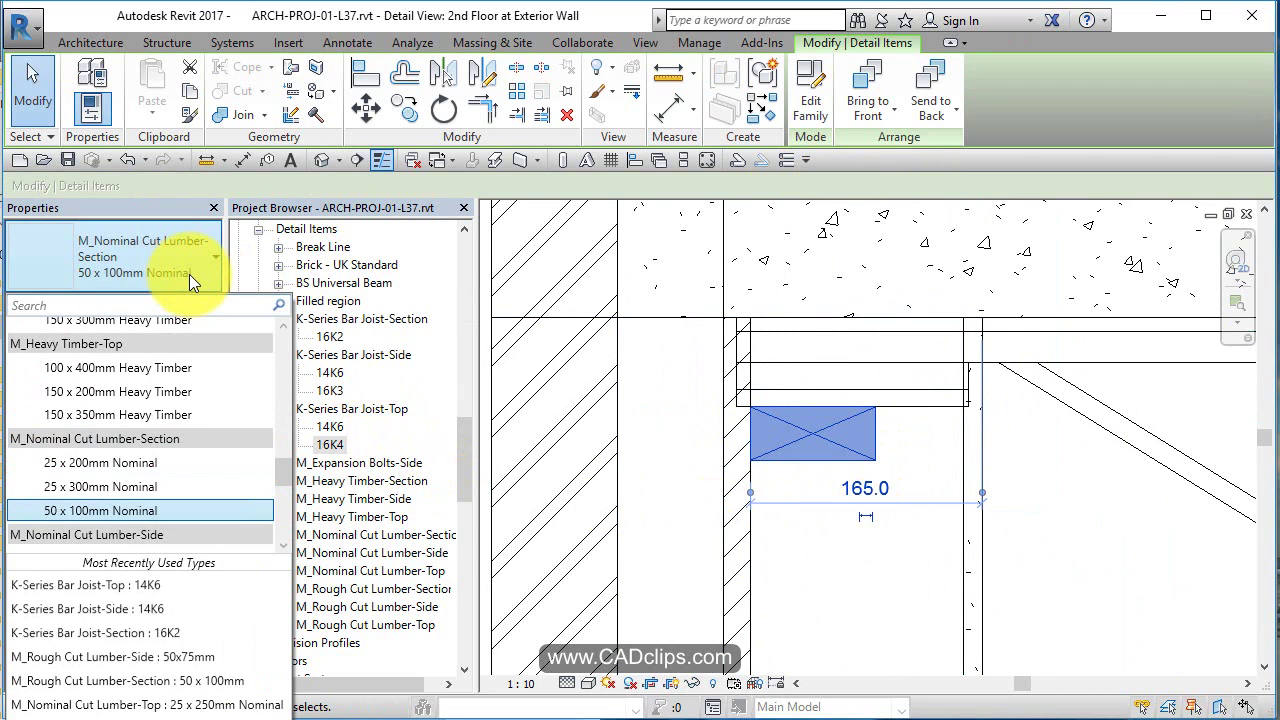
pyautogui.click(156, 369)
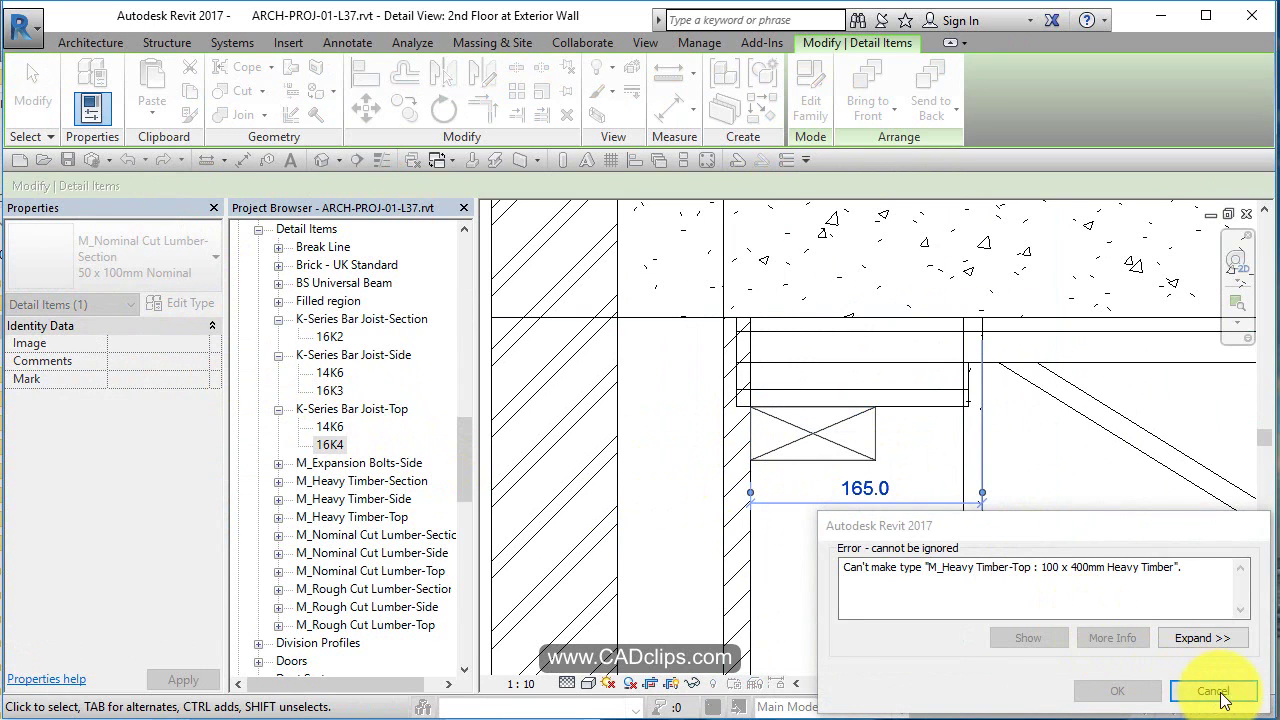
pyautogui.click(1226, 698)
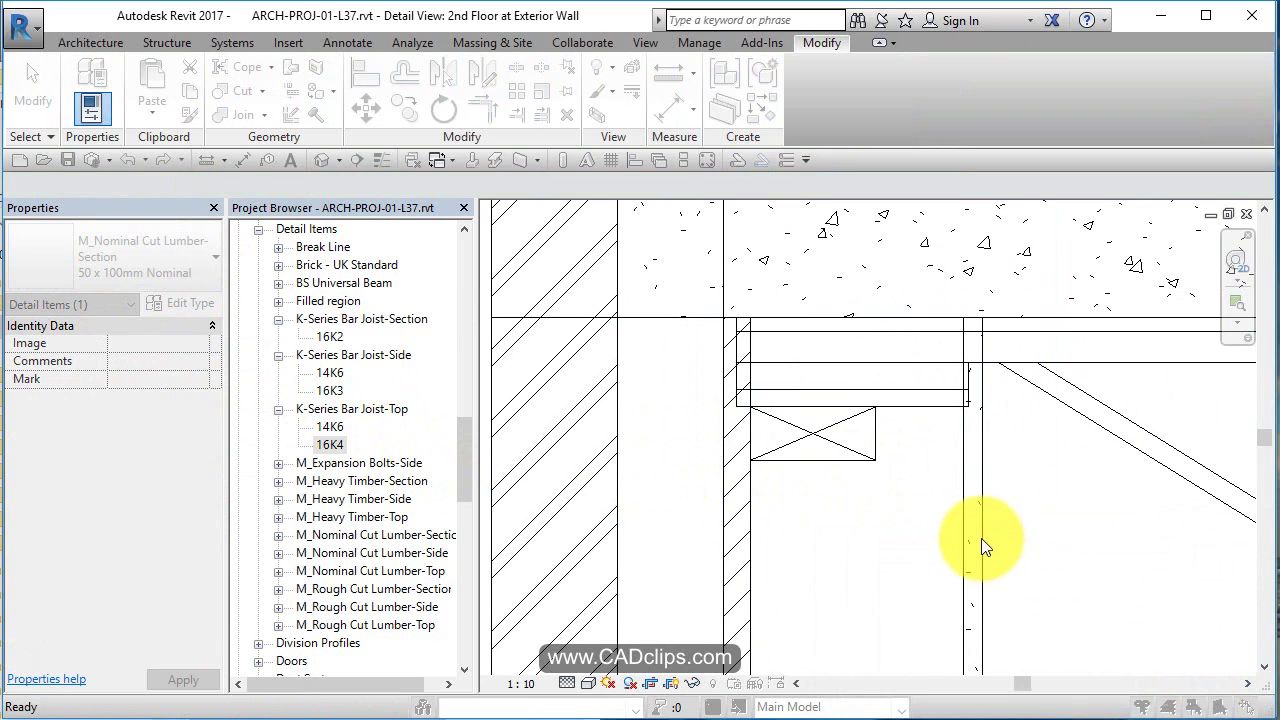
# Hide the crop region boundary of the exterior wall detail view.
pyautogui.scroll(-2, 891, 494)
pyautogui.scroll(-2, 891, 494)
pyautogui.moveTo(891, 494); pyautogui.dragTo(769, 491, button='middle')
pyautogui.scroll(-4, 769, 491)
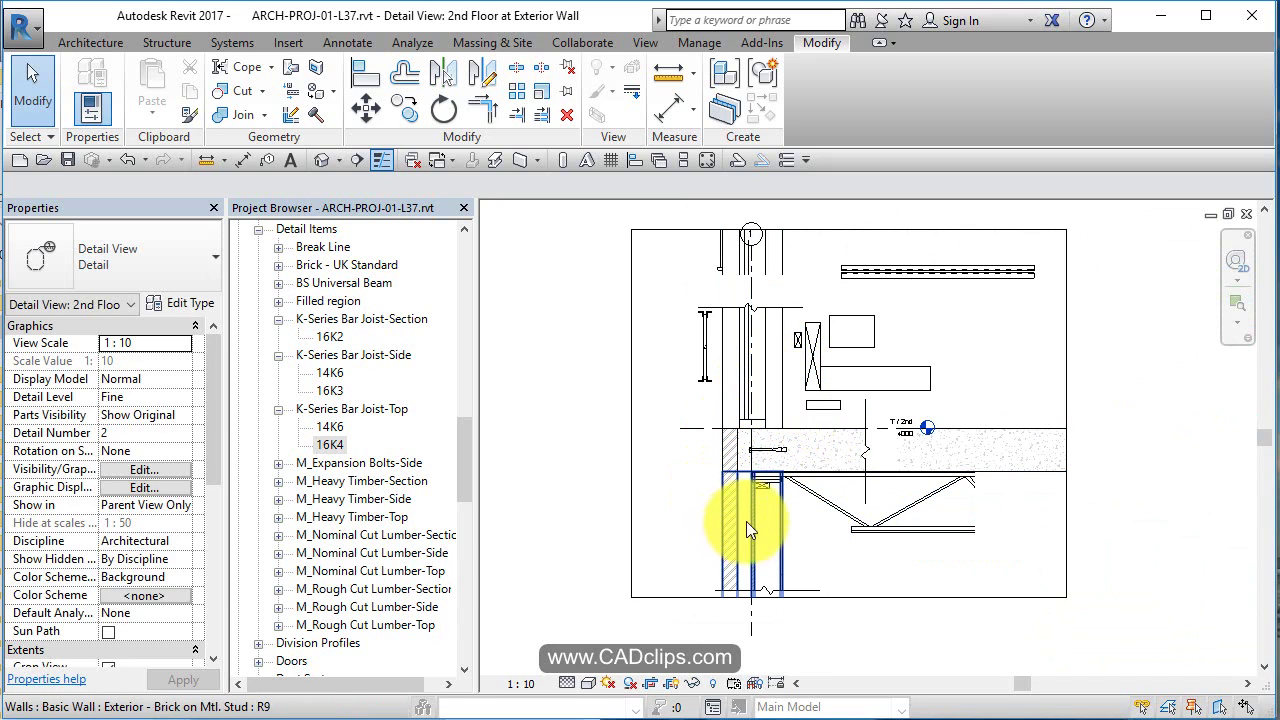
pyautogui.click(671, 683)
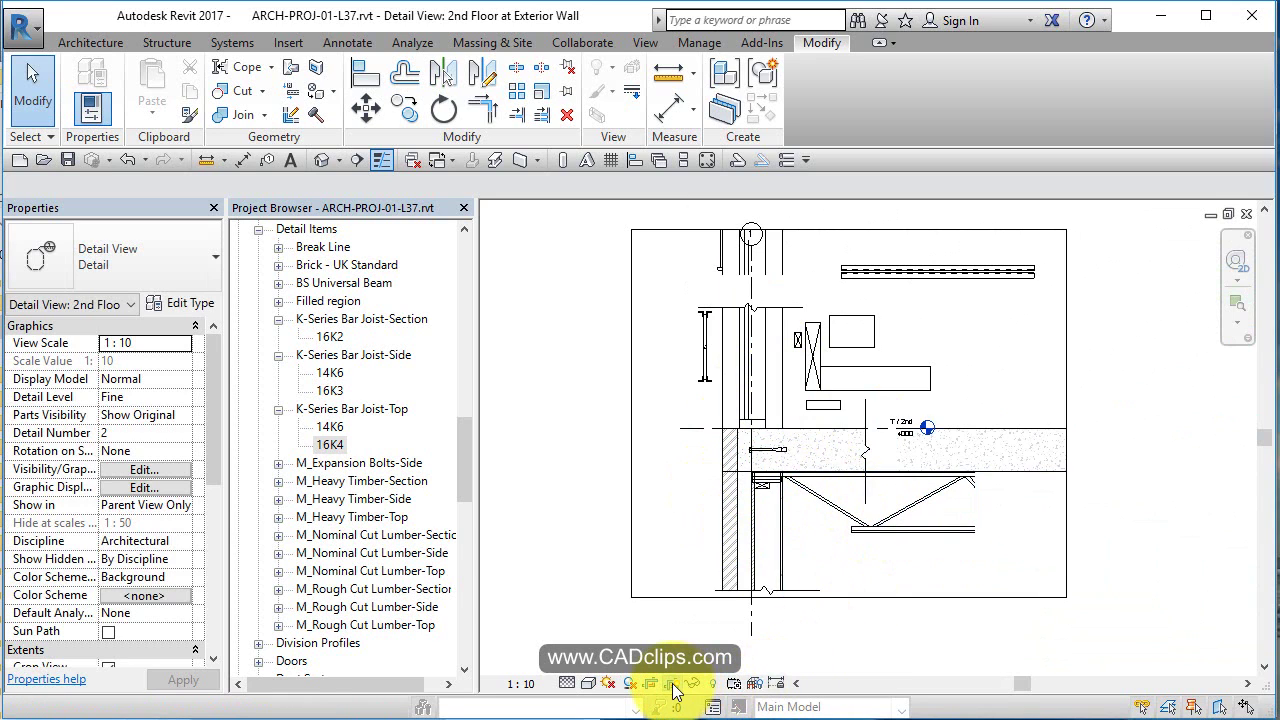
# Inspect the 16K4 top joist, the rectangular timber component and the 150 x 200mm heavy timber side component above the slab.
pyautogui.scroll(2, 878, 335)
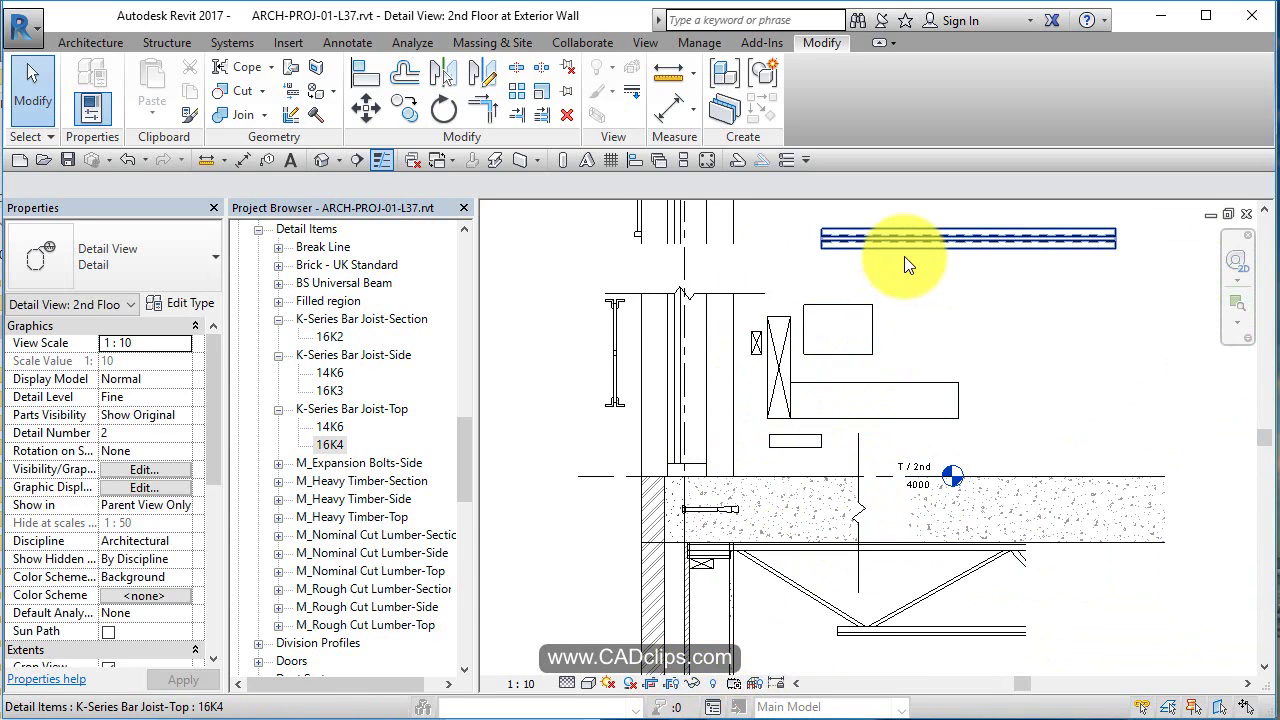
pyautogui.click(904, 248)
pyautogui.click(874, 311)
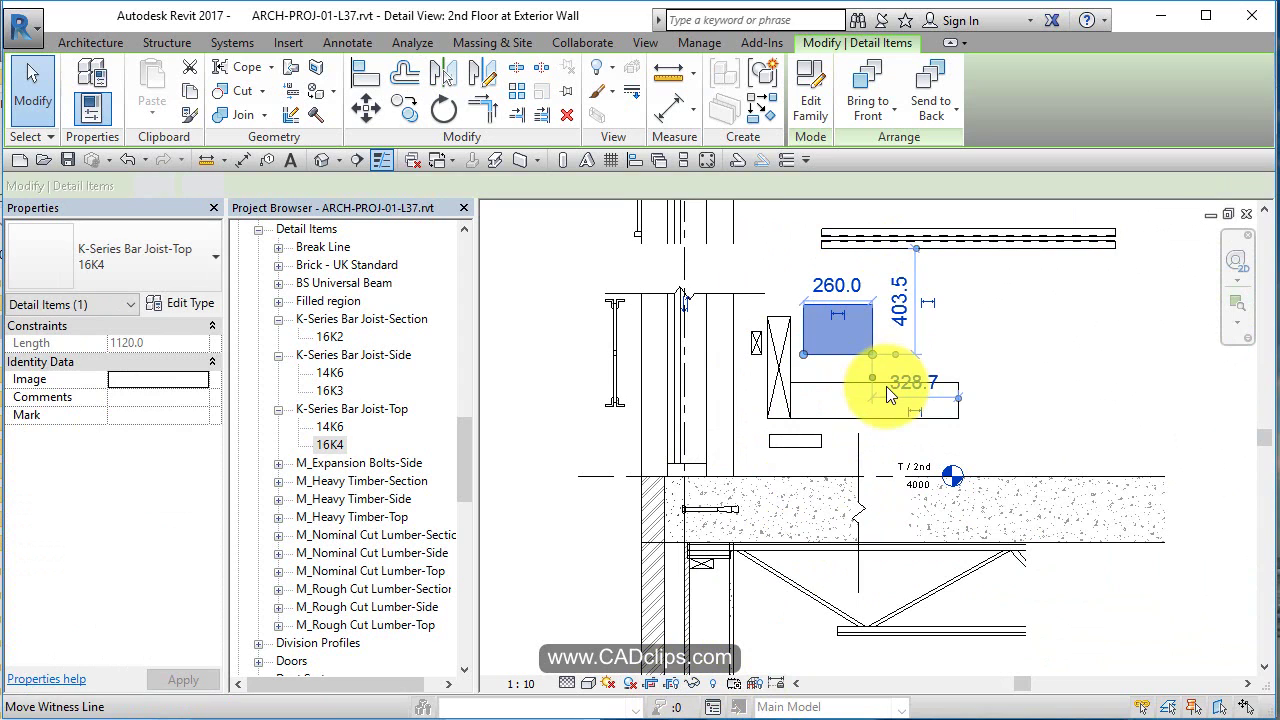
pyautogui.click(840, 416)
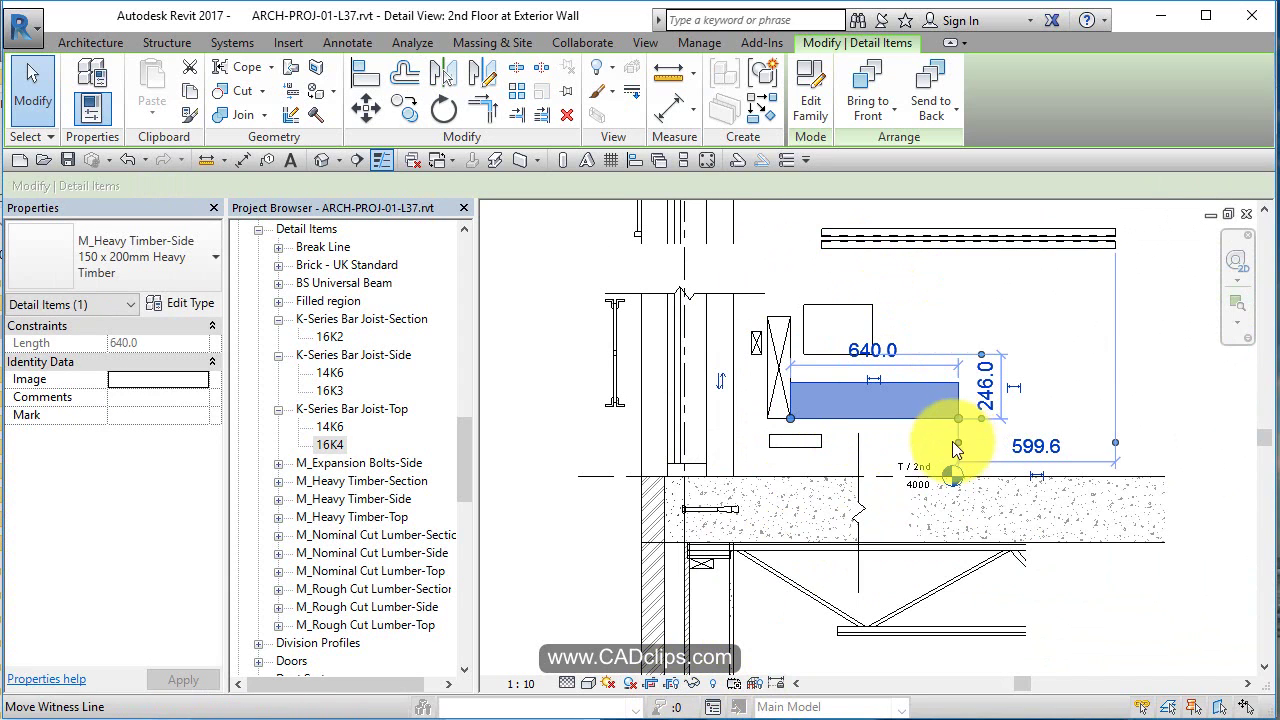
pyautogui.press('Escape')
pyautogui.moveTo(920, 390); pyautogui.dragTo(880, 406, button='middle')
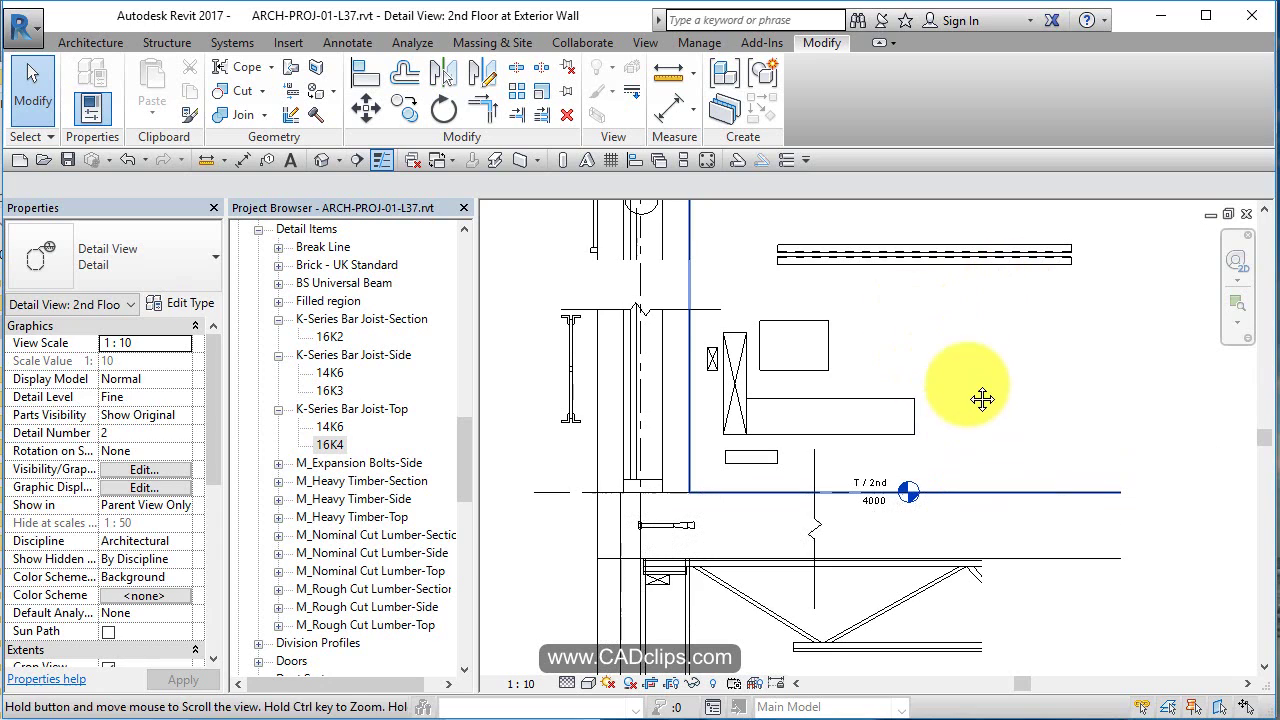
pyautogui.moveTo(980, 394); pyautogui.dragTo(963, 381, button='middle')
pyautogui.scroll(-1, 963, 381)
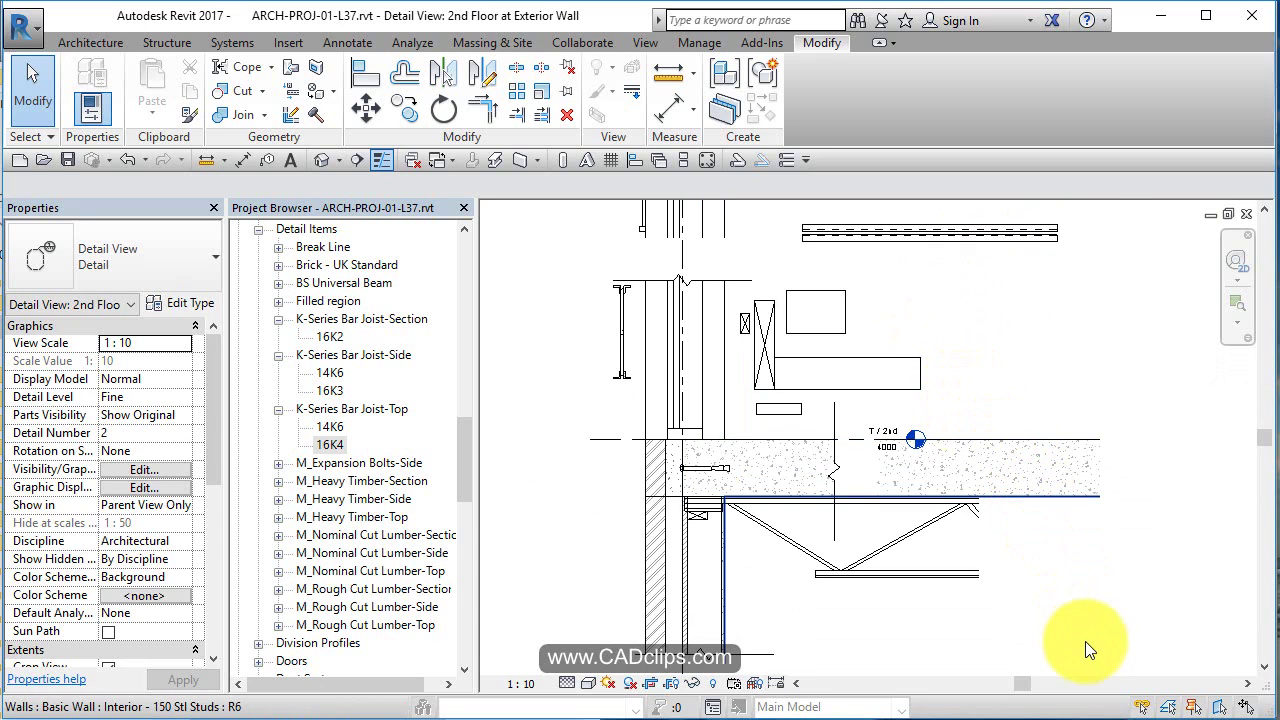
pyautogui.moveTo(1085, 641); pyautogui.dragTo(1103, 591, button='middle')
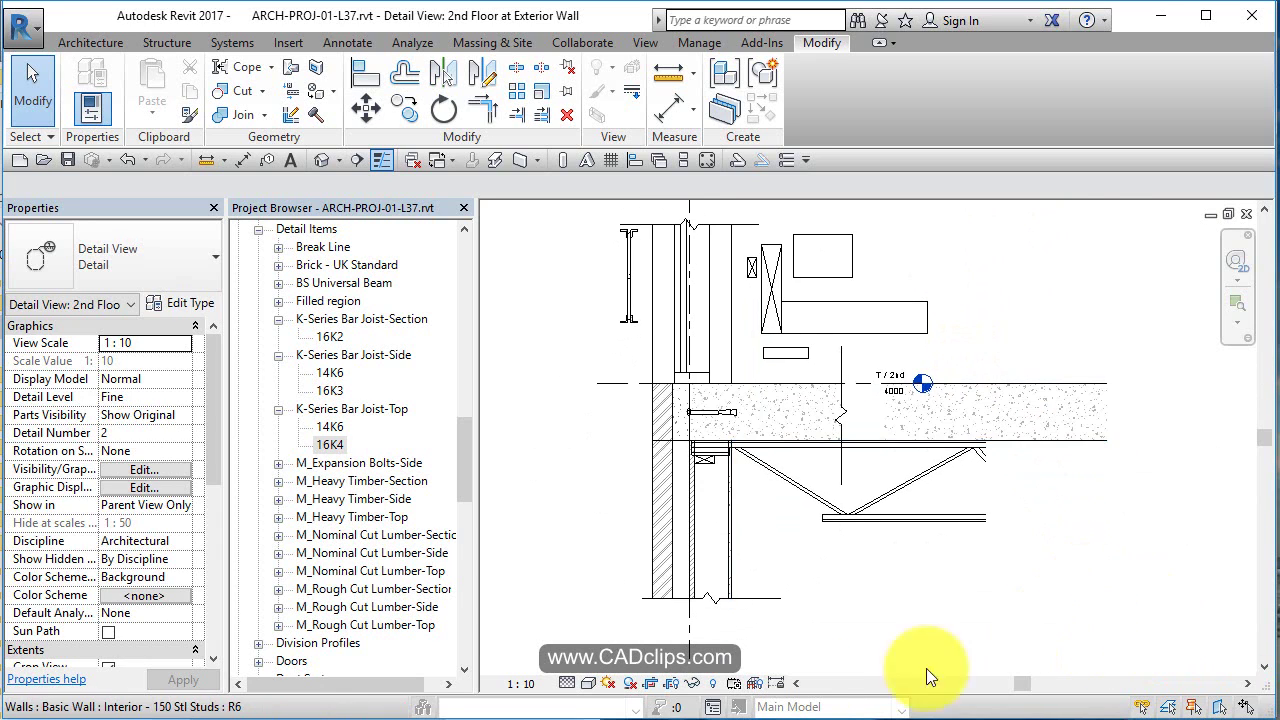
# Show the crop region and pull its interior-side edge inward to just past the cut end of the side joist.
pyautogui.click(650, 684)
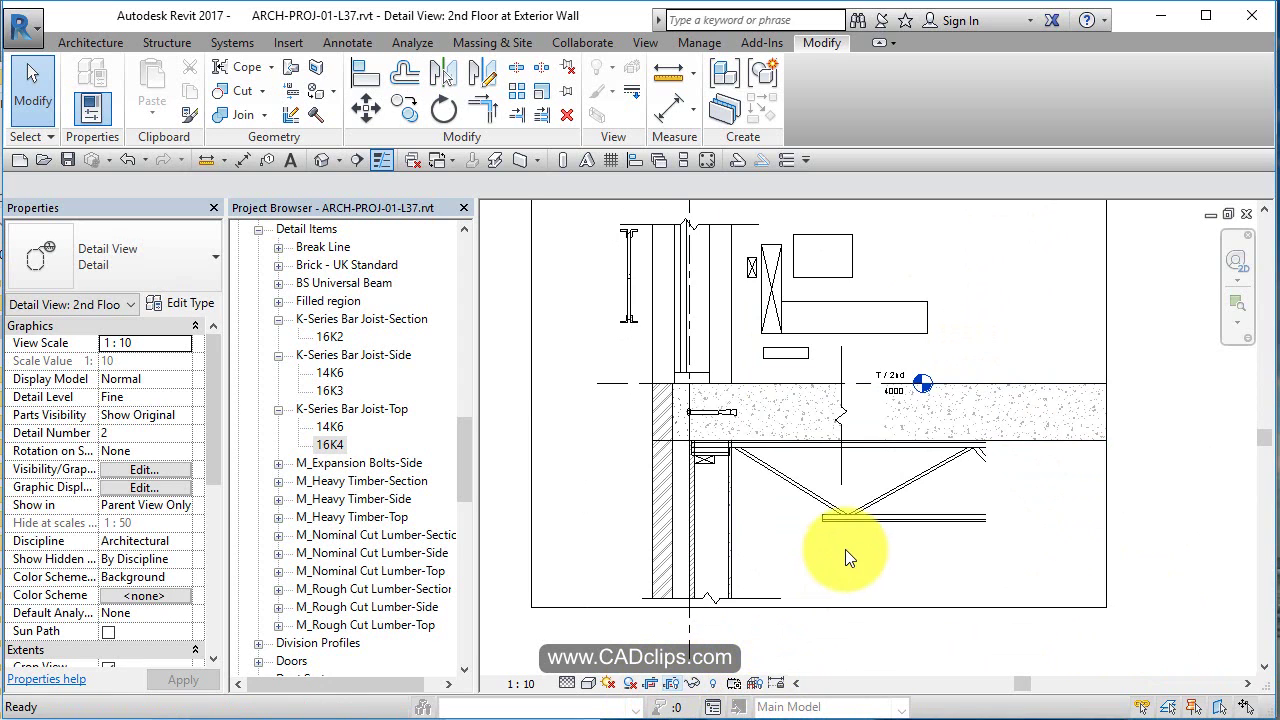
pyautogui.scroll(-2, 845, 549)
pyautogui.click(996, 396)
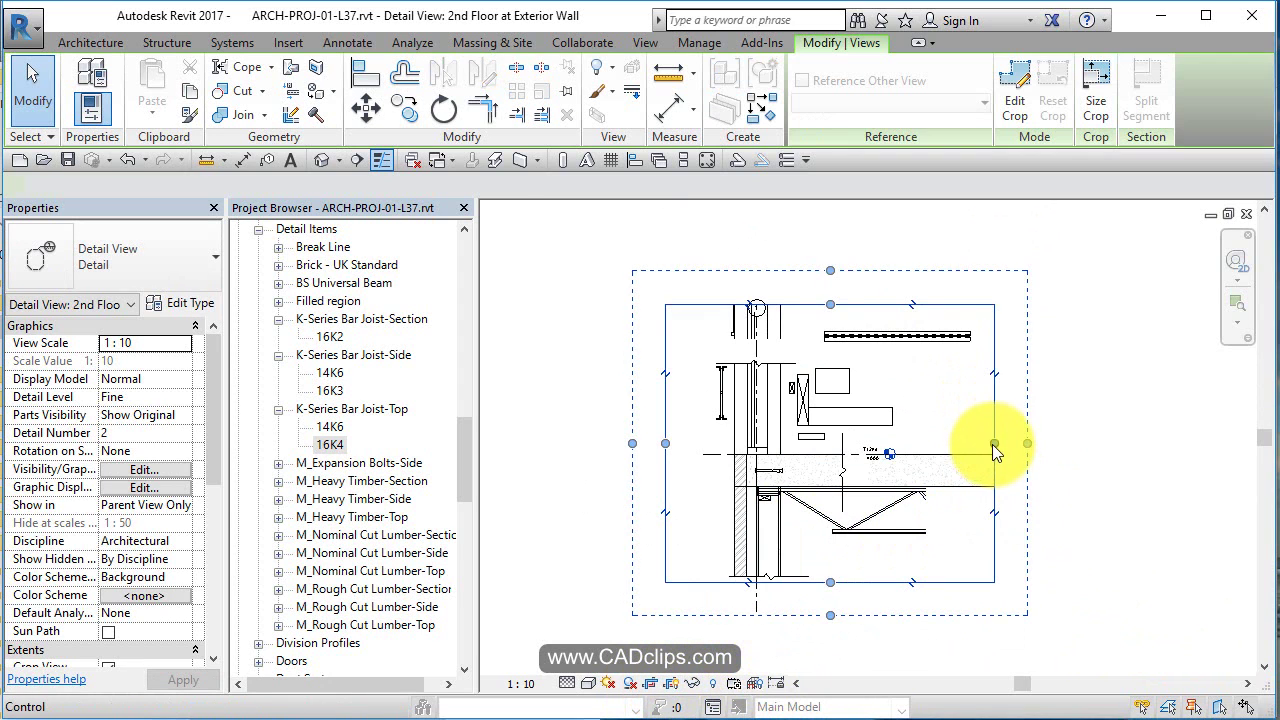
pyautogui.moveTo(992, 444); pyautogui.dragTo(951, 443)
pyautogui.click(987, 582)
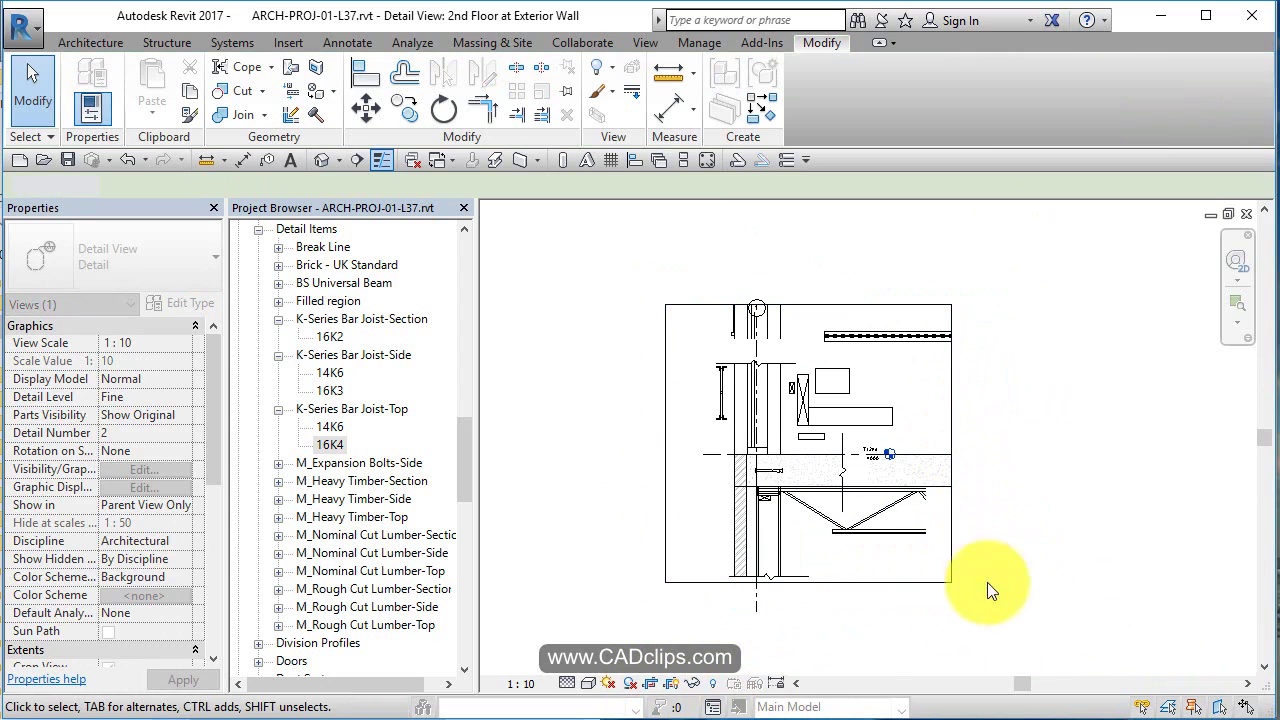
# Turn off the display of the narrowed crop region around the detail.
pyautogui.click(673, 683)
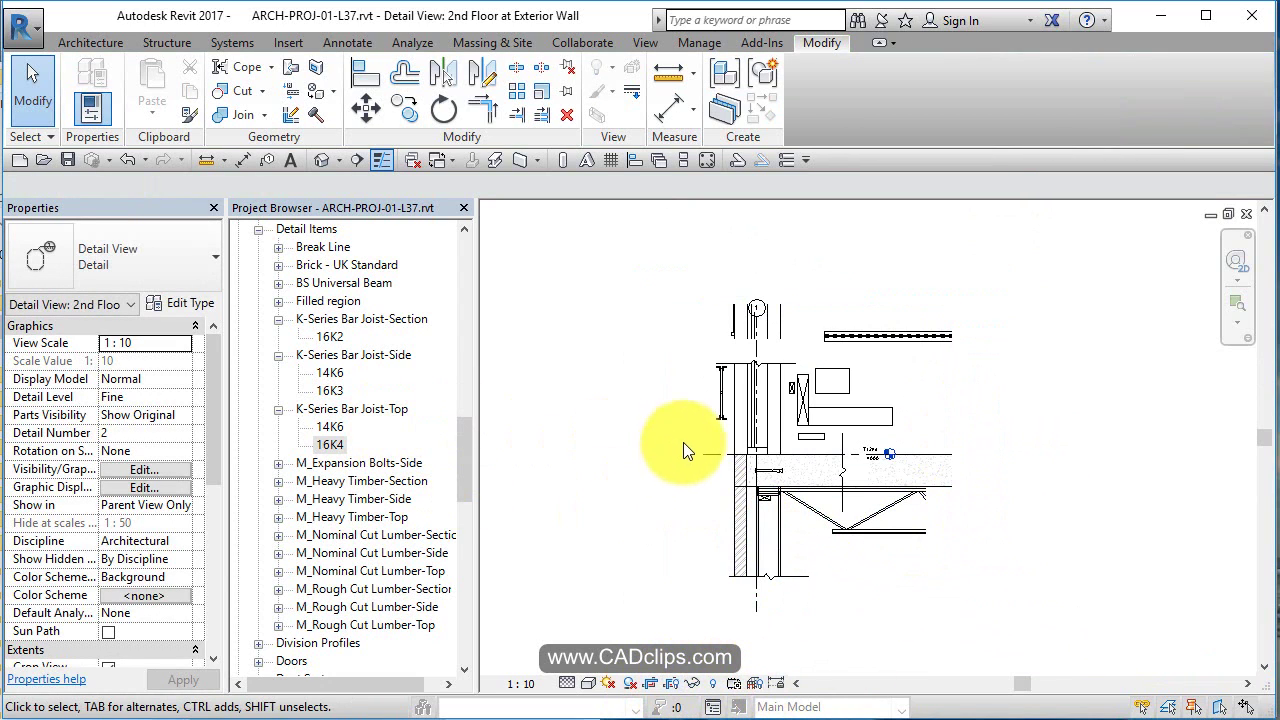
pyautogui.scroll(3, 684, 425)
pyautogui.scroll(-3, 684, 425)
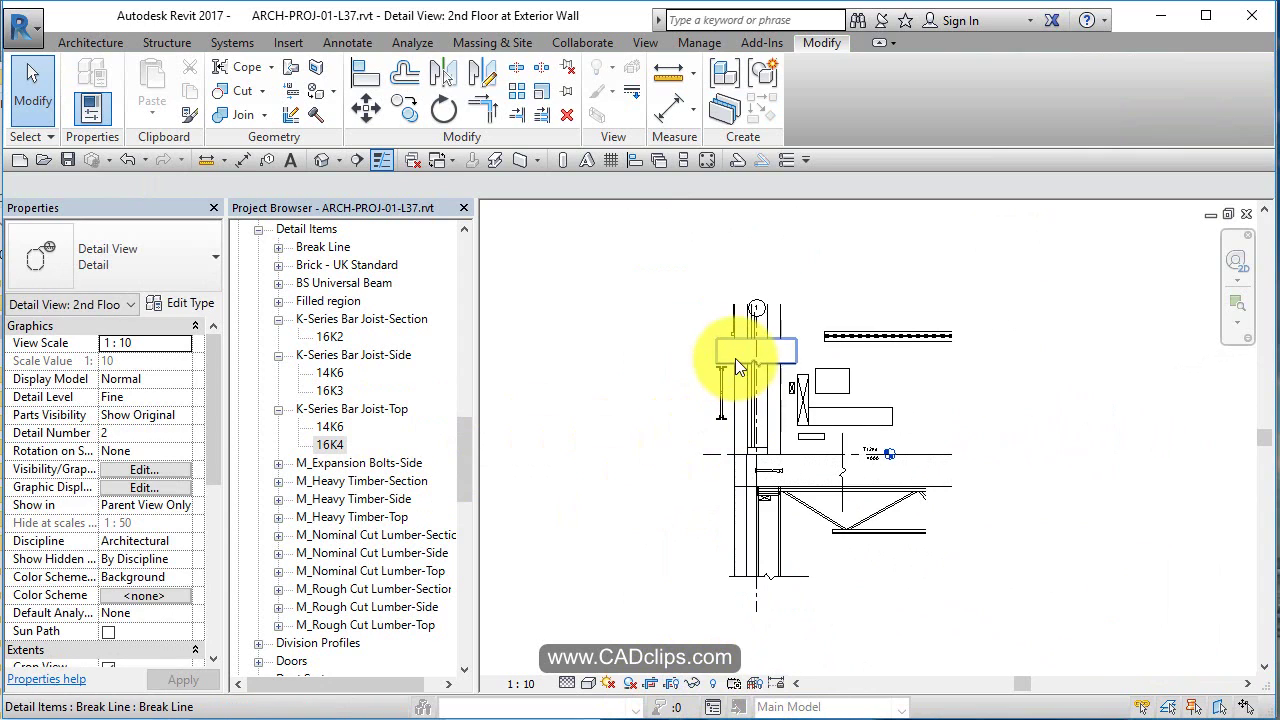